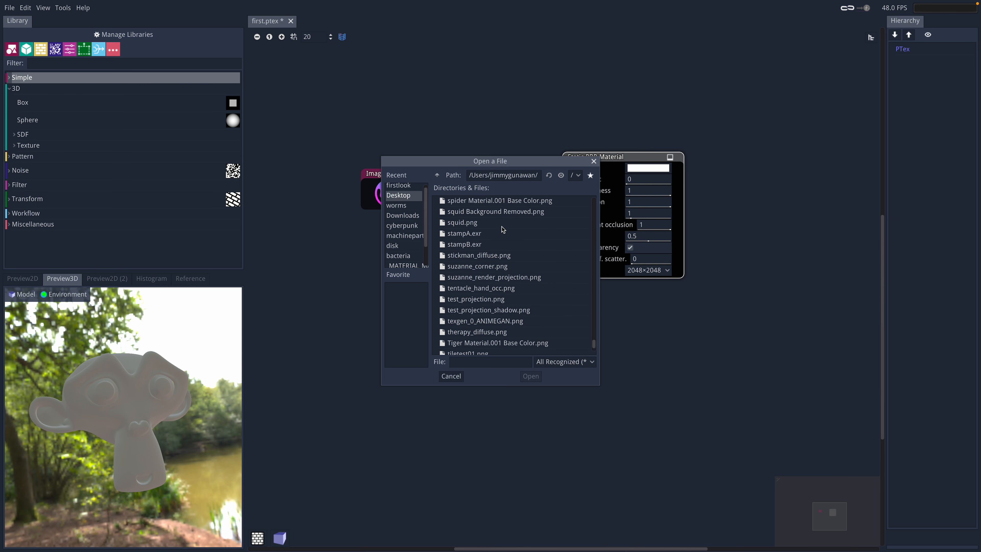
Step: Load "squid Background Removed.png" into the Image node and connect its output to the material's Albedo input
click(498, 215)
click(531, 376)
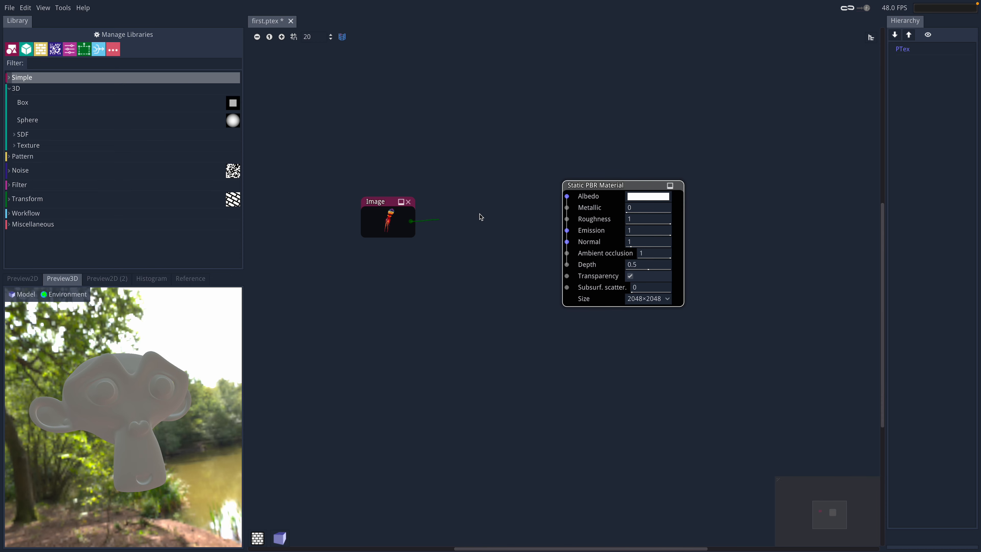
drag(559, 200, 567, 196)
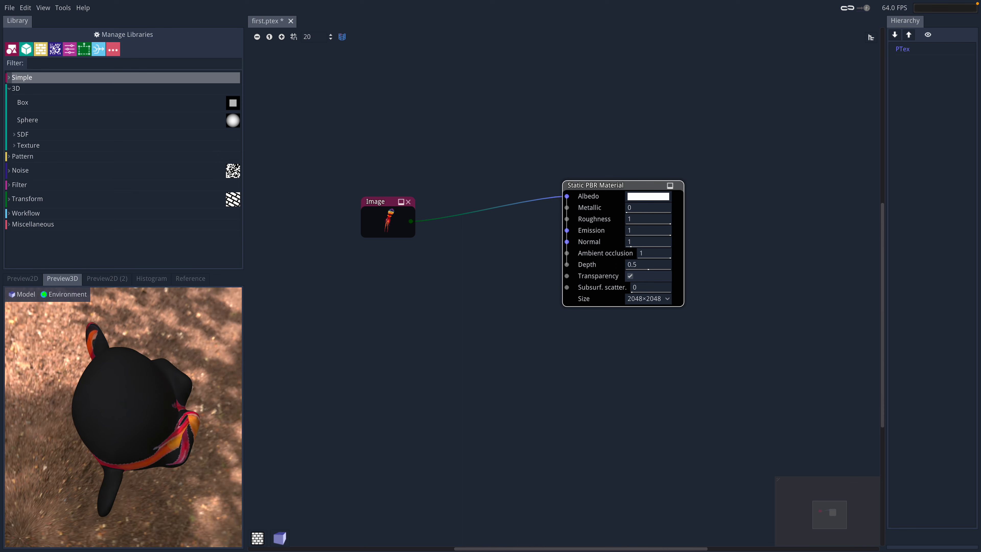
mouse_move(104, 478)
mouse_down()
mouse_move(120, 453)
mouse_move(147, 440)
mouse_move(104, 478)
mouse_up()
scroll(147, 392, up, 3)
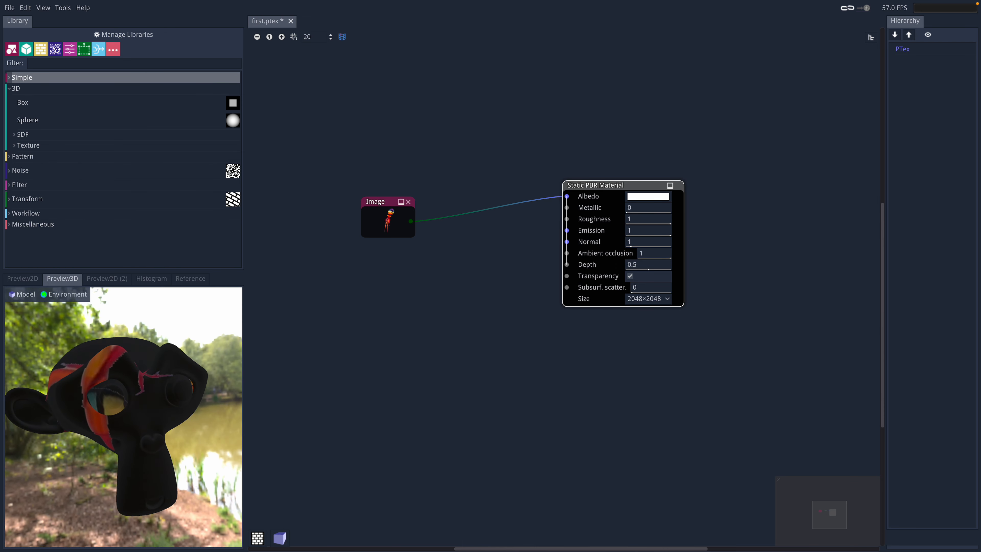
scroll(514, 305, up, 2)
Step: Try the Static PBR Material at a size of 128×128, and return it to 2048×2048
click(649, 337)
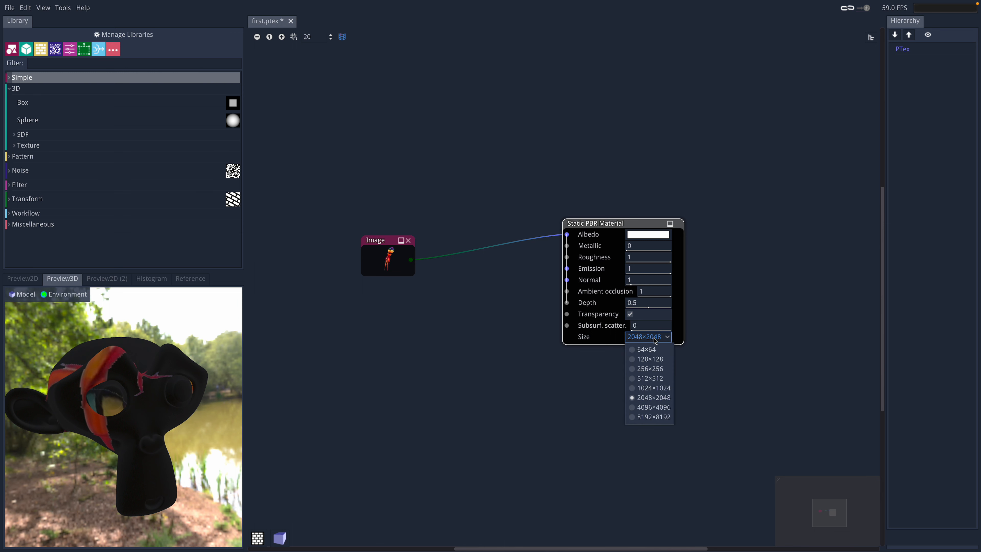
click(647, 360)
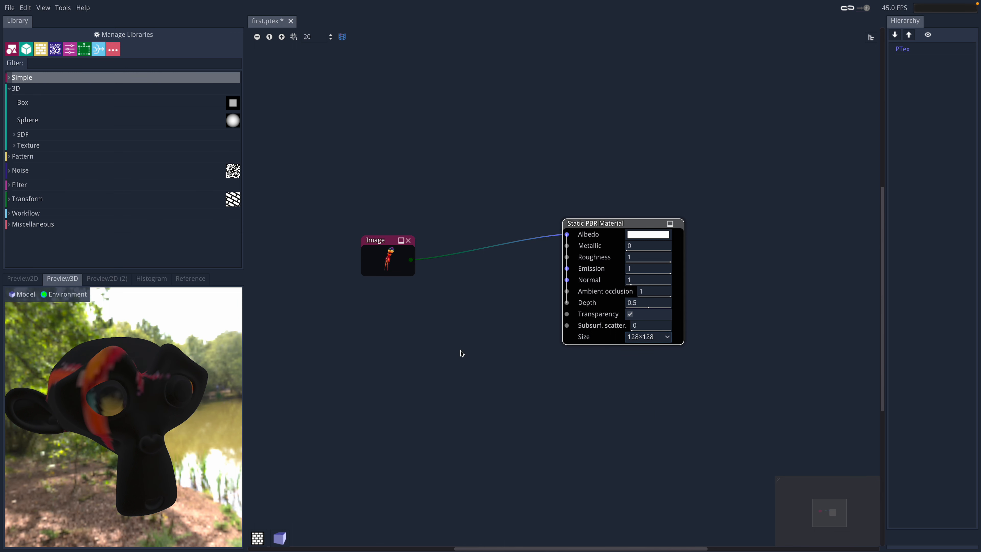
click(649, 337)
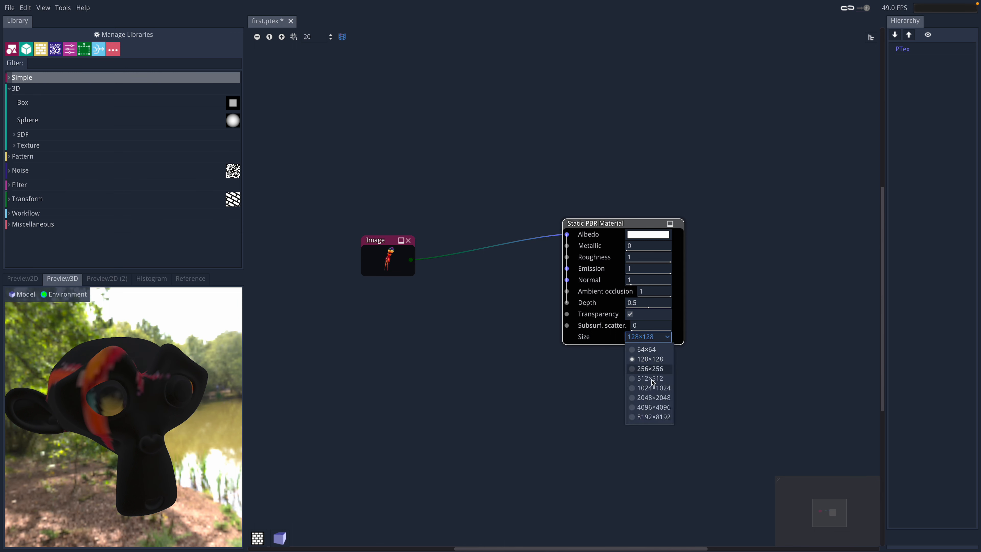
click(655, 399)
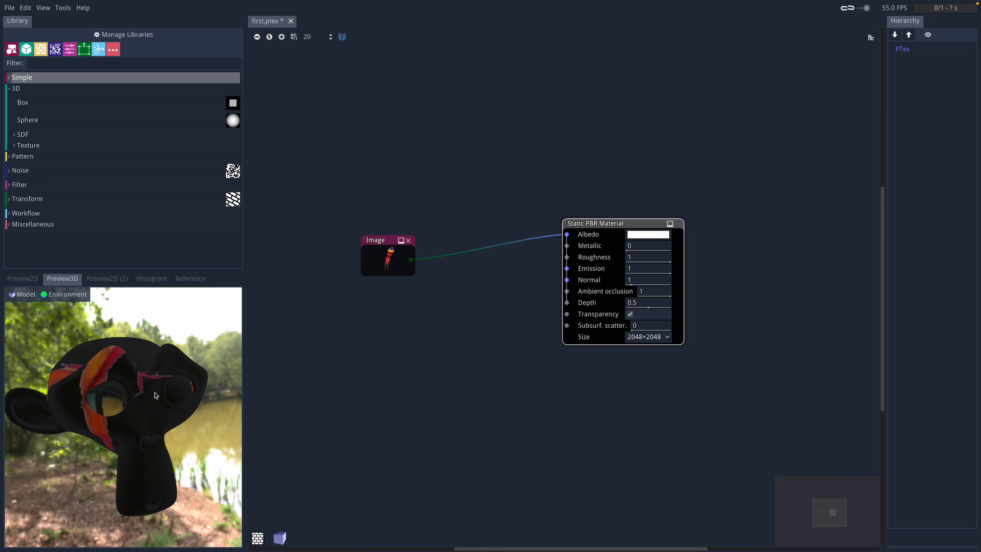
Step: Reposition the Static PBR Material and Image nodes slightly higher in the graph
drag(143, 376, 123, 415)
drag(605, 228, 620, 202)
drag(390, 247, 394, 205)
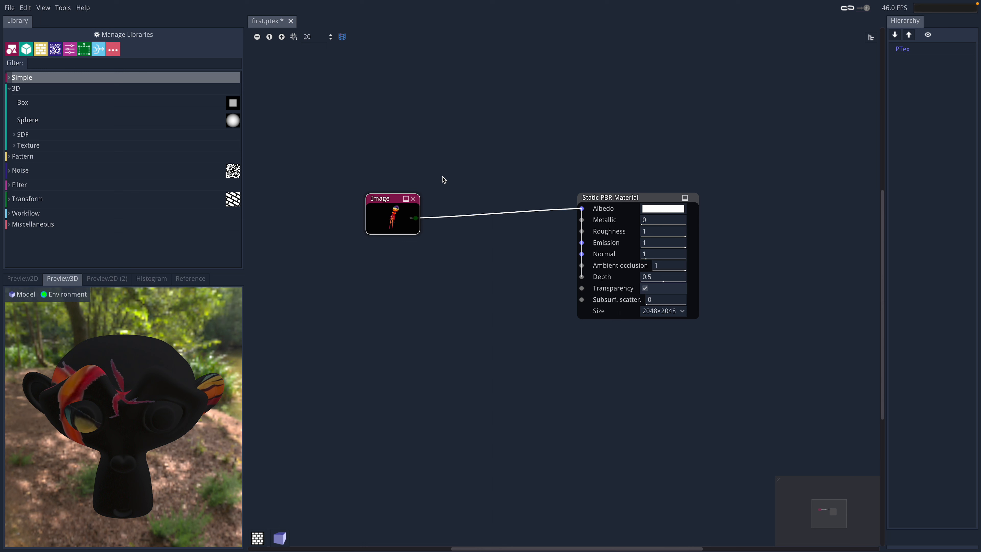
Step: Add a Beehive pattern node below the Image node and connect its first output to the material's Albedo
click(13, 160)
scroll(70, 202, down, 2)
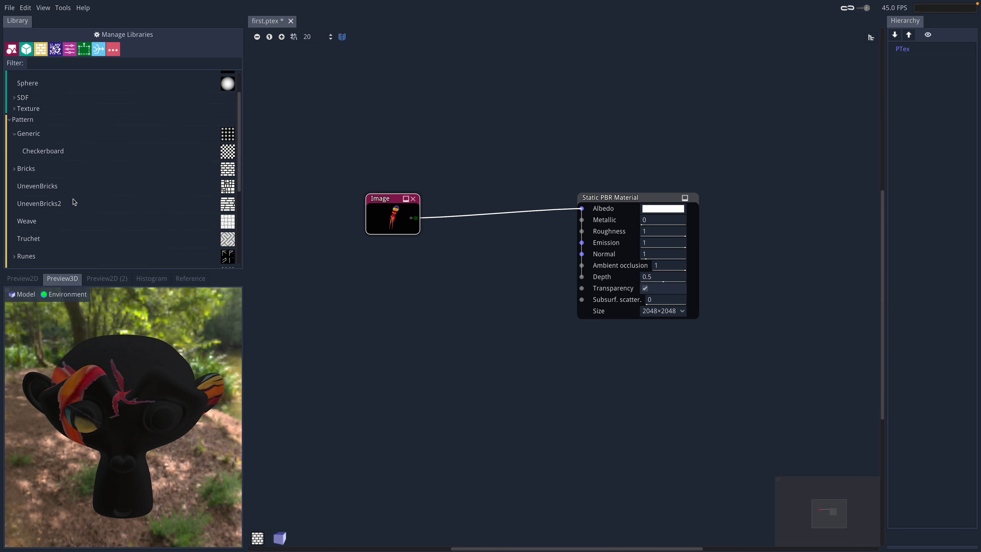
scroll(135, 178, down, 2)
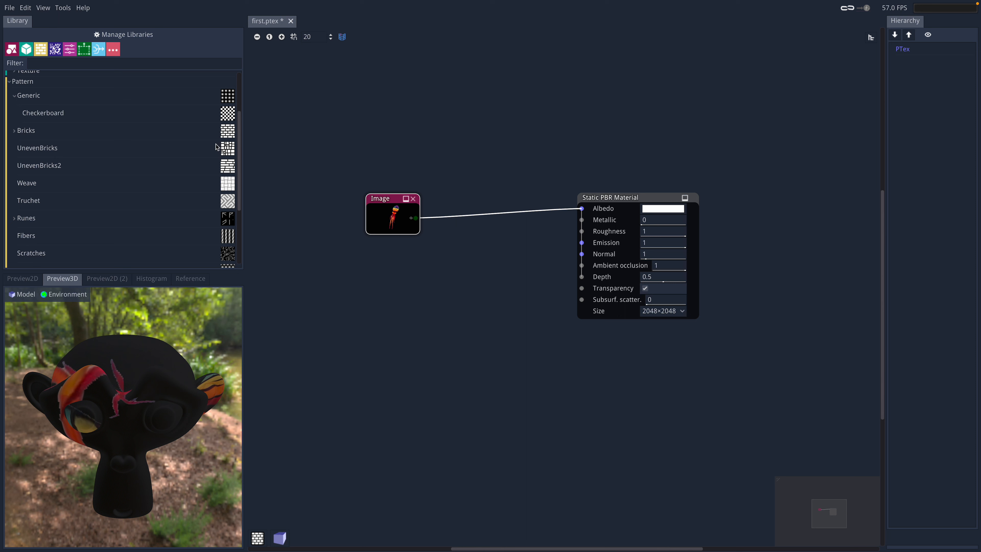
scroll(222, 192, down, 1)
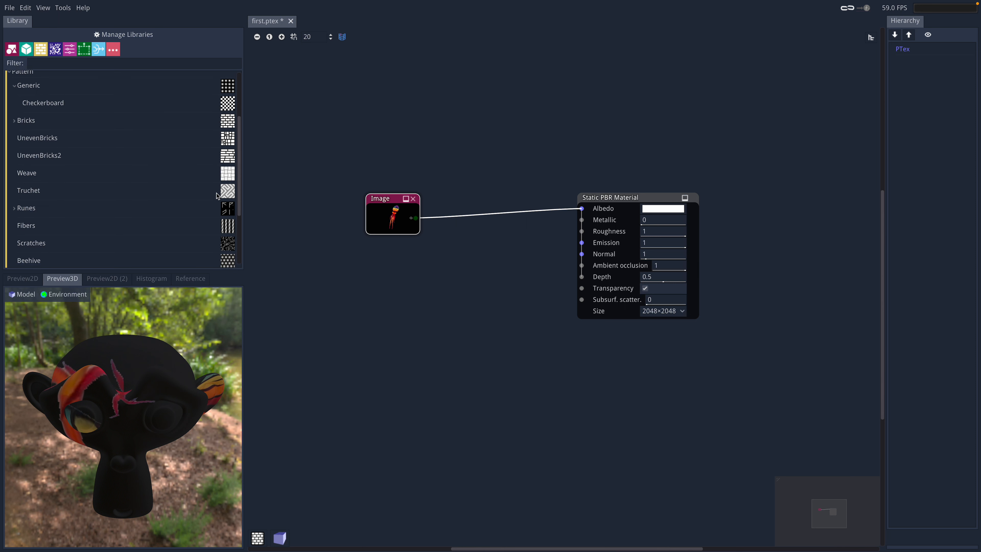
scroll(219, 205, down, 2)
drag(229, 230, 324, 267)
drag(401, 279, 577, 208)
drag(404, 215, 379, 212)
Step: Set the Beehive node's Size X and Size Y to 14 and move it closer beneath the Image node
scroll(398, 240, up, 1)
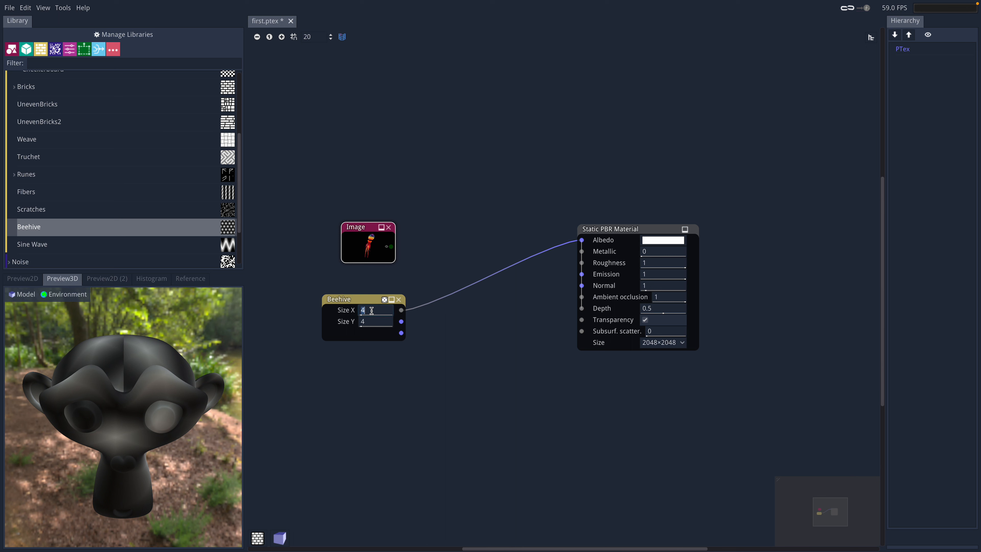
text(14)
click(379, 321)
text(14)
key(Return)
drag(159, 397, 158, 439)
drag(368, 303, 372, 287)
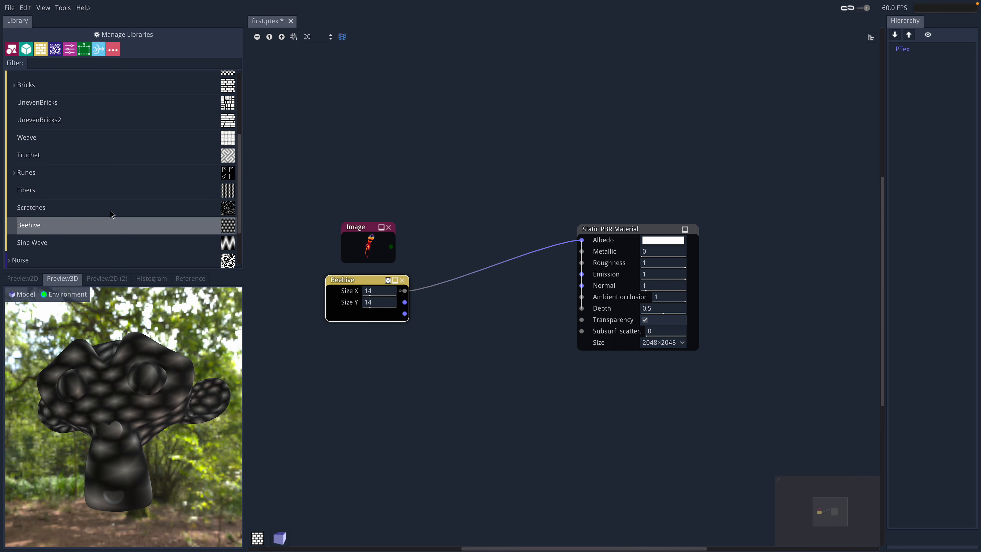
Step: Add an I Ching pattern node above the Image node and connect it to the material's Albedo
scroll(123, 222, down, 1)
scroll(31, 159, up, 1)
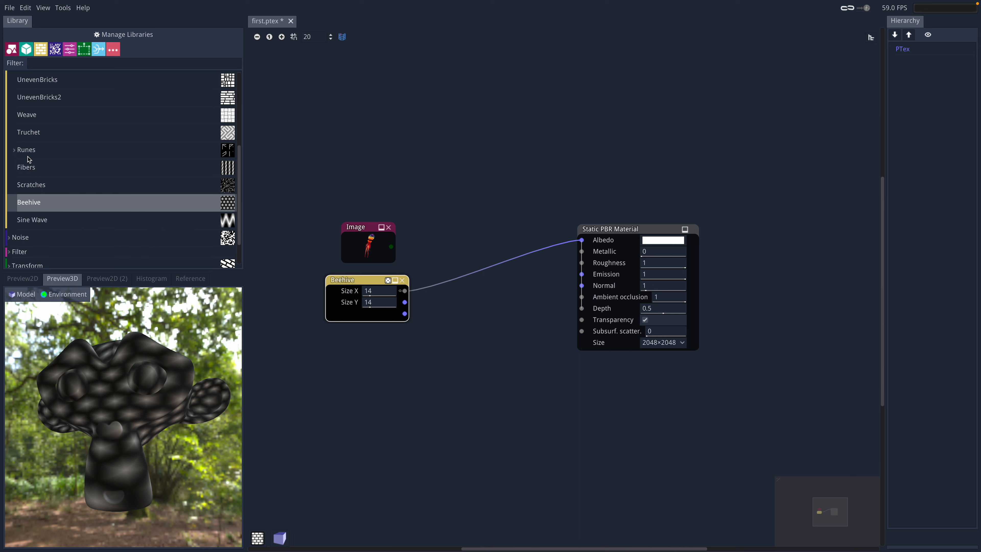
click(15, 151)
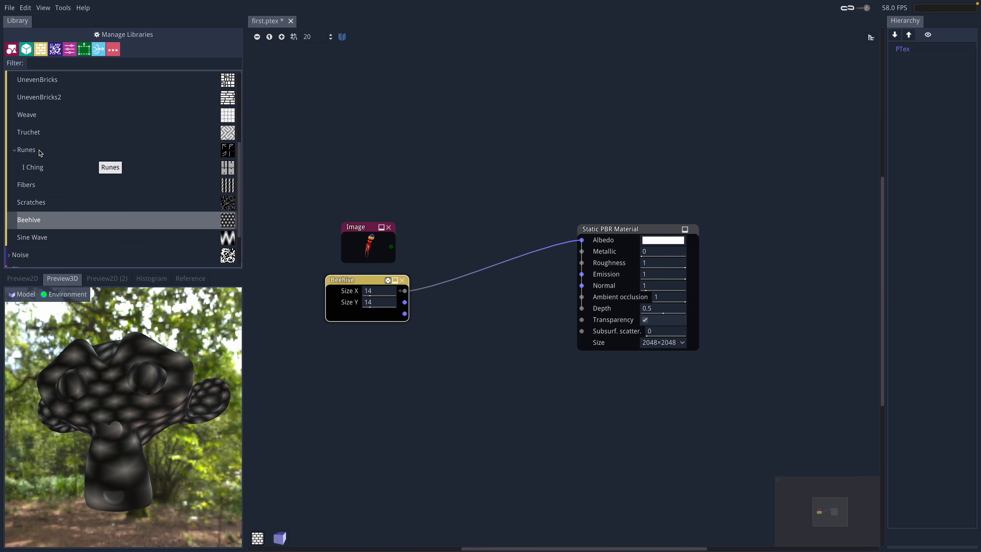
drag(228, 169, 415, 167)
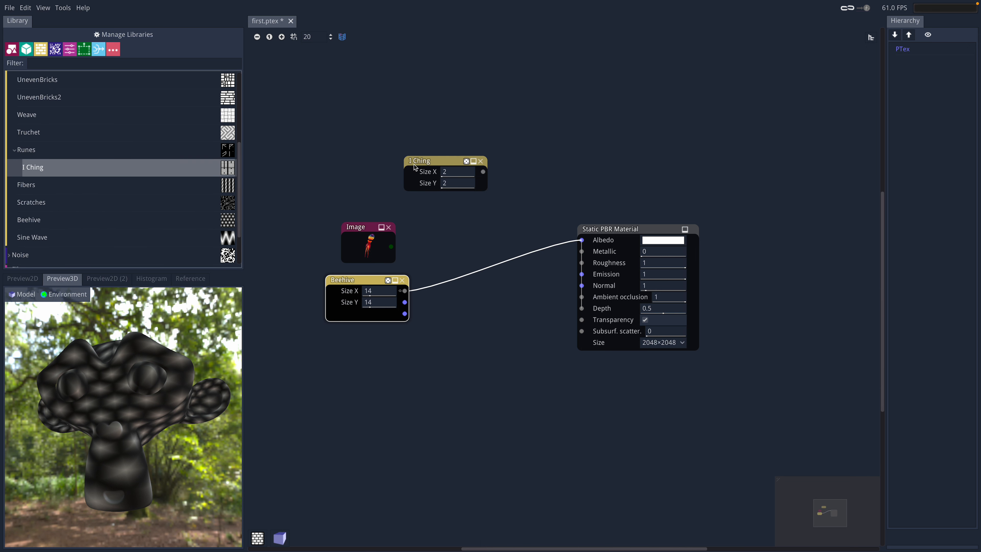
drag(486, 171, 581, 240)
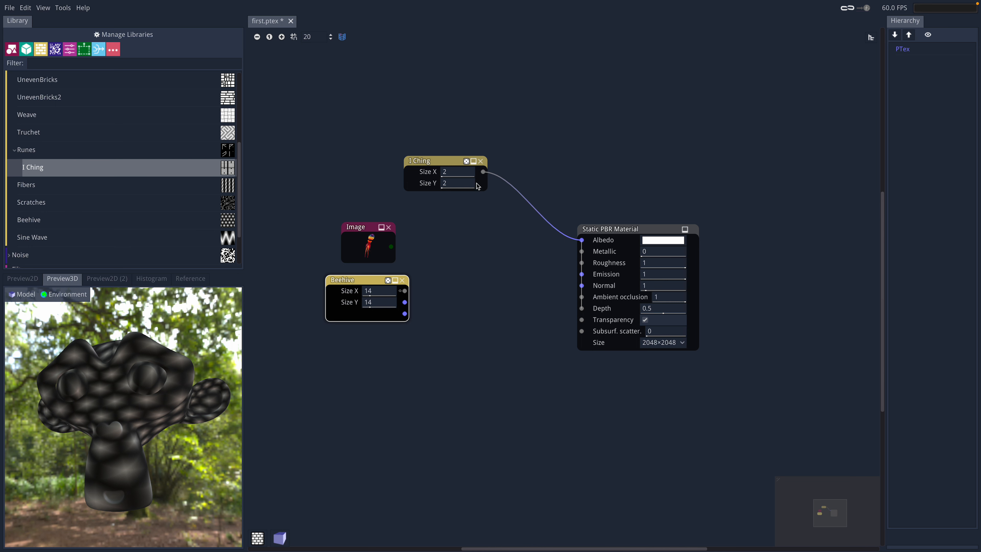
Step: Set the I Ching node's Size X and Size Y to 15 and inspect the pattern on the 3D model
click(464, 174)
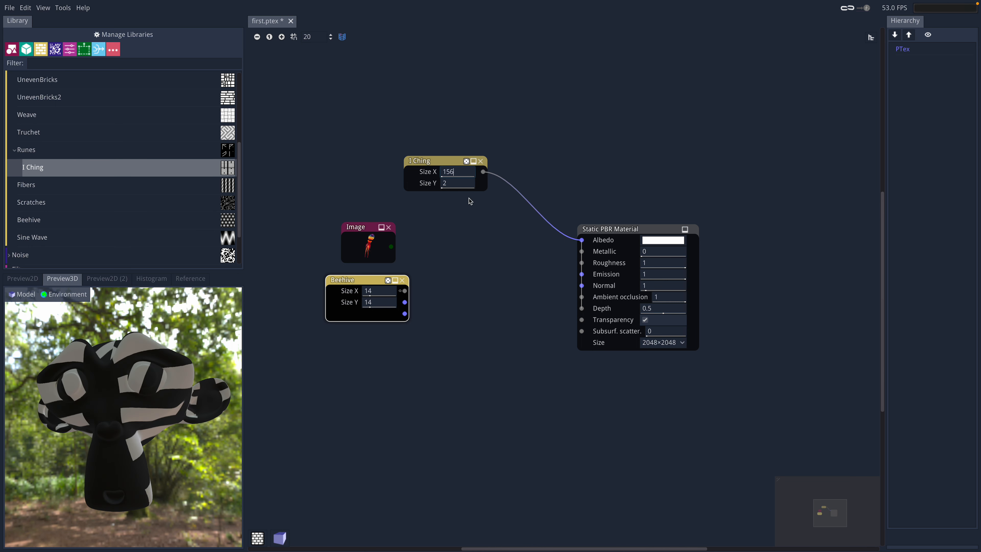
click(462, 181)
text(15)
click(459, 174)
text(15)
key(Return)
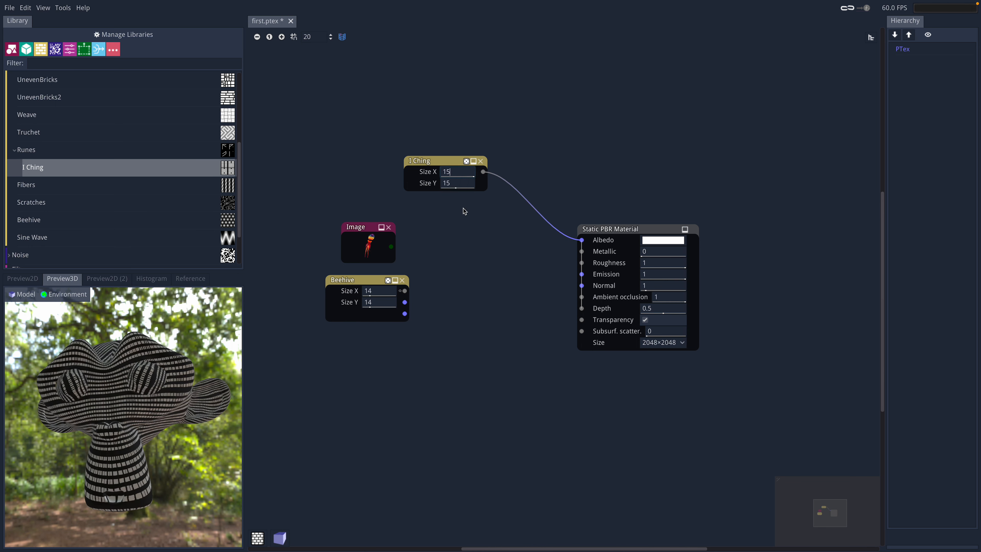
mouse_move(151, 388)
mouse_down()
mouse_move(182, 421)
mouse_move(213, 406)
mouse_move(190, 371)
mouse_move(155, 371)
mouse_up()
drag(149, 415, 43, 475)
drag(94, 431, 137, 363)
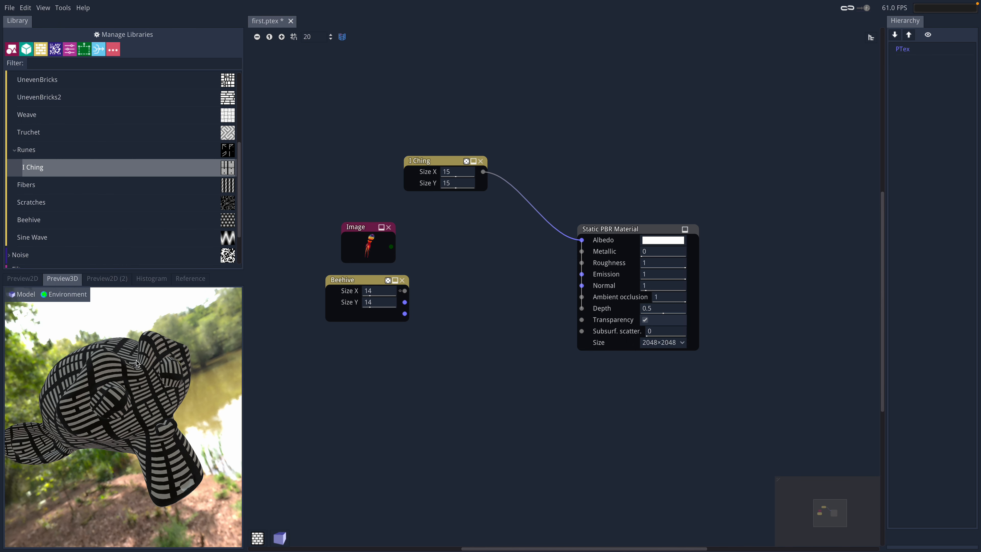
Step: Add a Runes node connected to the material's Albedo, with Size X and Size Y set to 12
drag(188, 152, 582, 240)
click(494, 248)
text(12)
key(Tab)
text(12)
key(Return)
Step: Inspect the runes on the 3D model, check the histogram, and return to the 3D preview
drag(179, 393, 28, 299)
drag(23, 278, 127, 328)
click(116, 278)
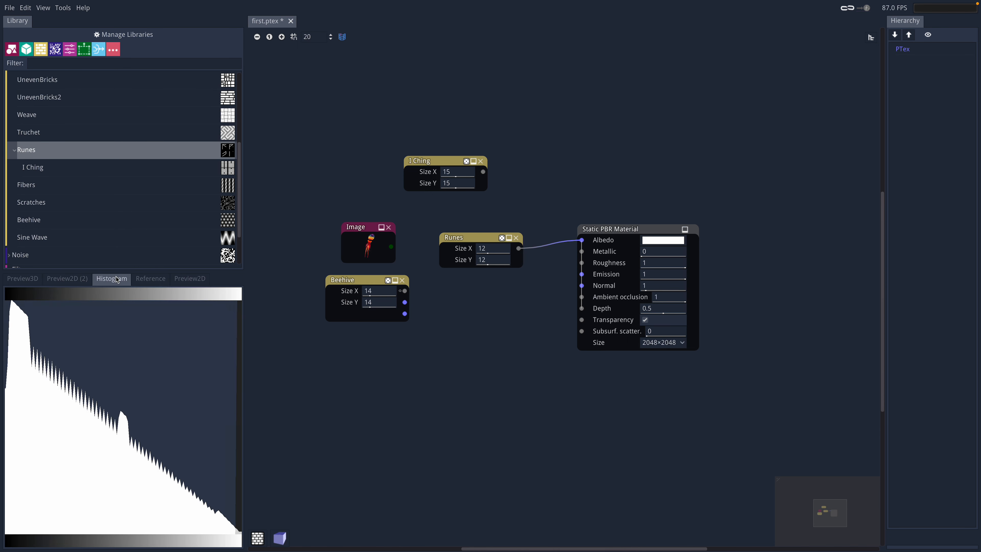
click(76, 285)
click(31, 279)
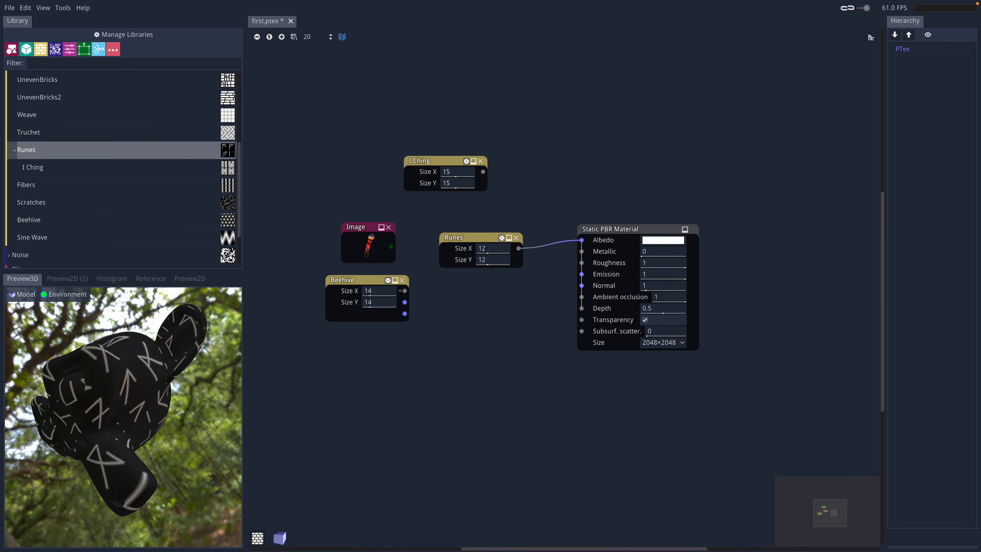
Step: Save the current material file
click(10, 8)
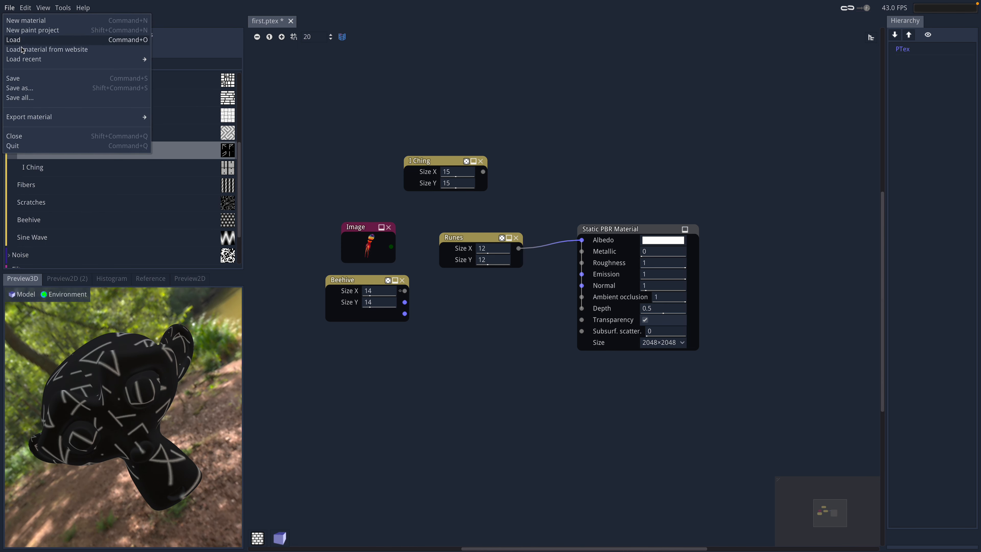
click(21, 77)
Step: Disconnect Runes from the material's Albedo and stack the Runes and I Ching nodes below the Beehive node
drag(453, 237, 344, 363)
drag(582, 240, 533, 278)
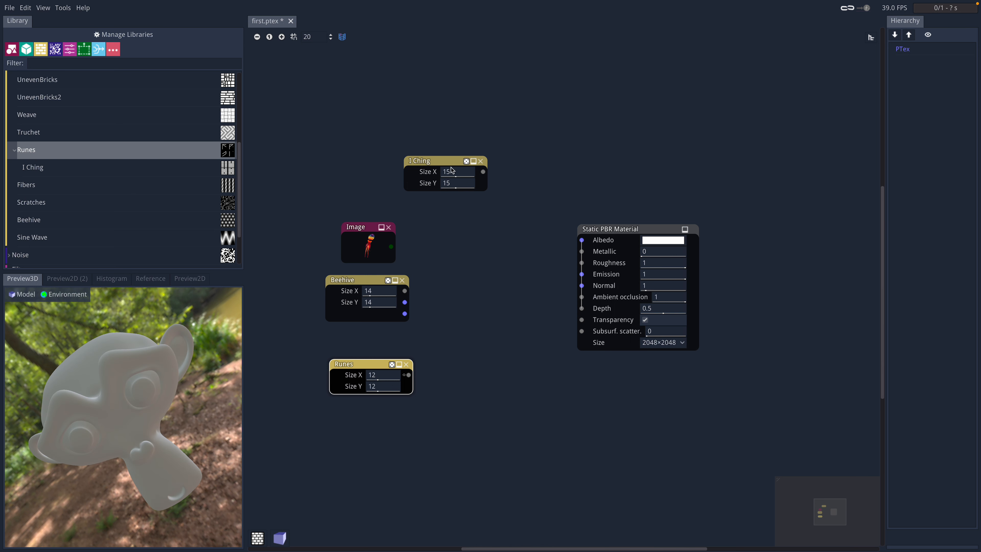
drag(450, 170, 373, 441)
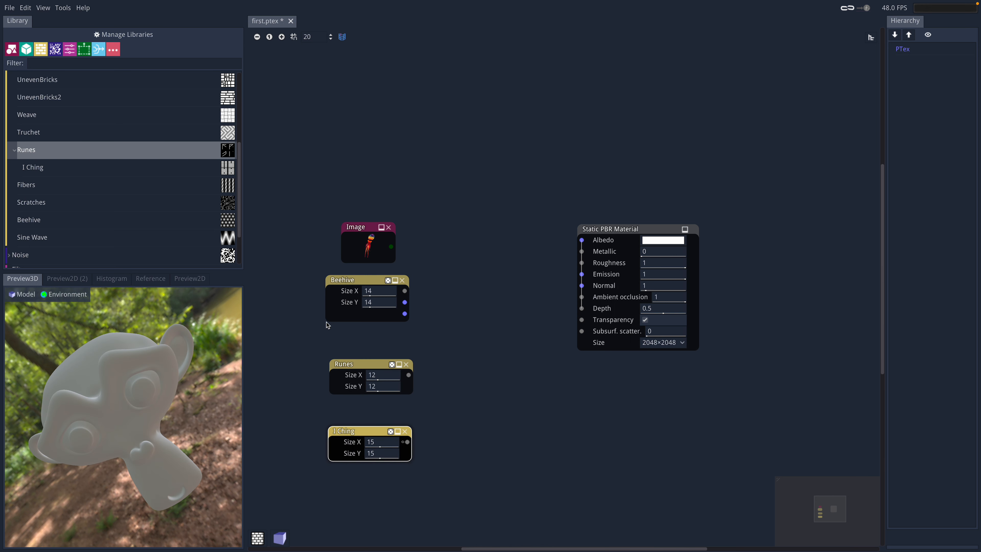
Step: Add a Checkerboard pattern node beside the Image node and connect it to the material's Albedo
scroll(157, 179, up, 3)
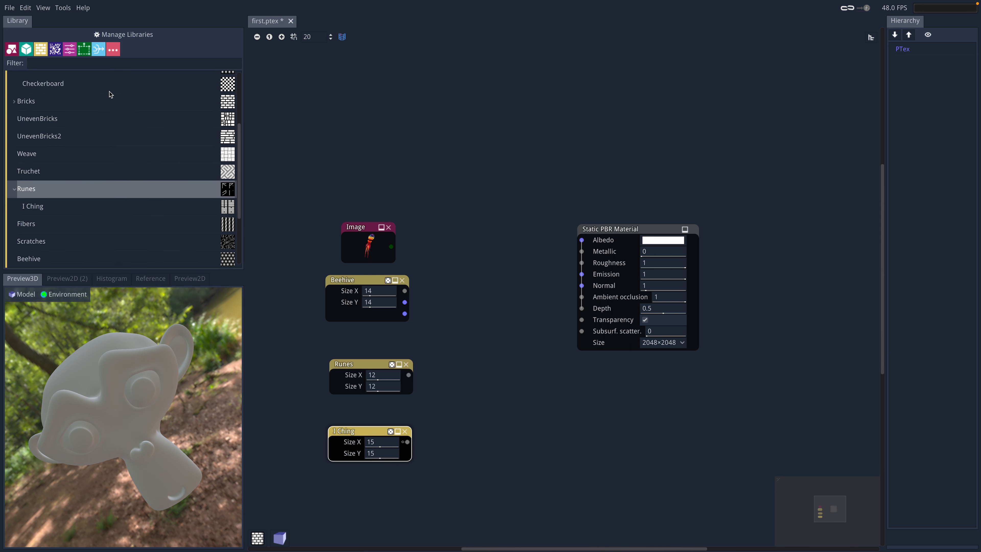
drag(62, 84, 433, 196)
drag(509, 210, 582, 240)
drag(606, 231, 640, 234)
drag(211, 403, 212, 389)
Step: Set the checkerboard Pattern node's X and Y repeat values to 12
click(506, 239)
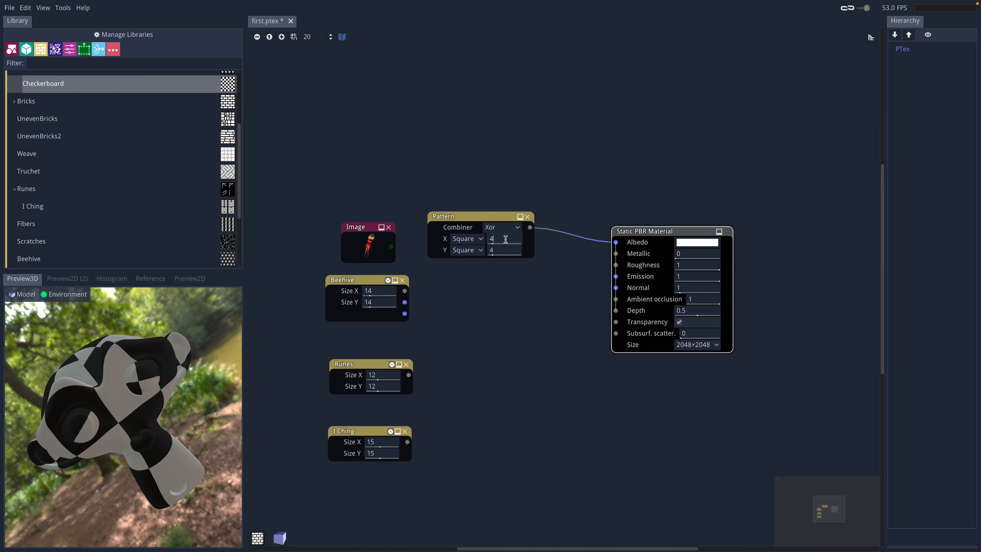
click(513, 250)
text(1)
key(BackSpace)
key(BackSpace)
text(12)
click(530, 281)
Step: Move the Static PBR Material node farther from the Pattern node to make room between them
drag(643, 232, 696, 233)
middle_drag(595, 217, 549, 206)
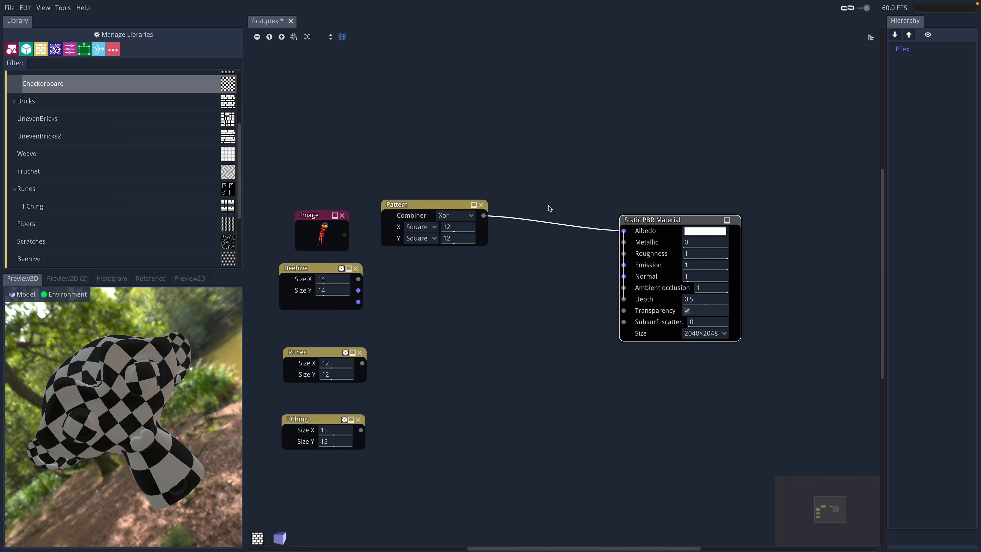
click(542, 206)
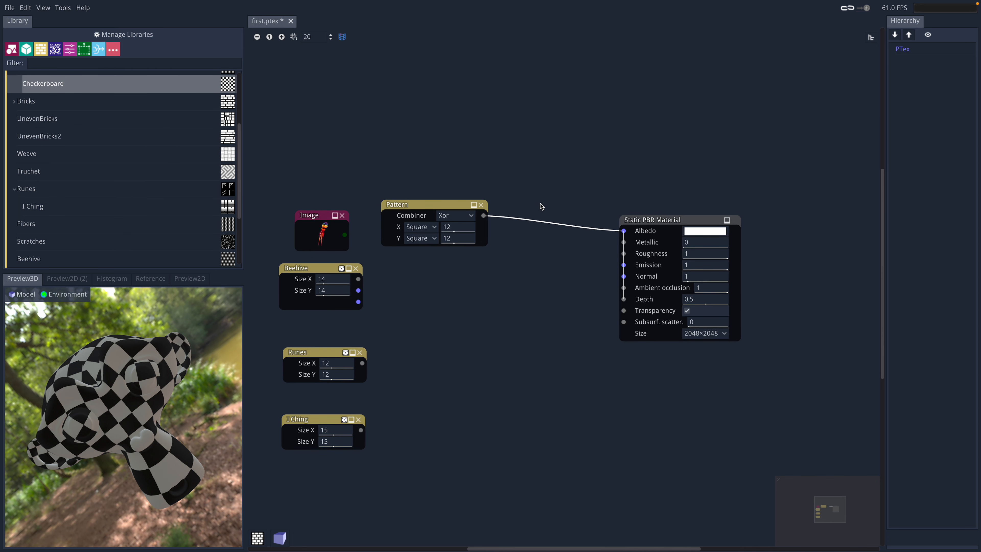
Step: Search the nodes for "map", add a Colorize filter fed by the Pattern node, and connect it to Albedo
drag(523, 186, 521, 185)
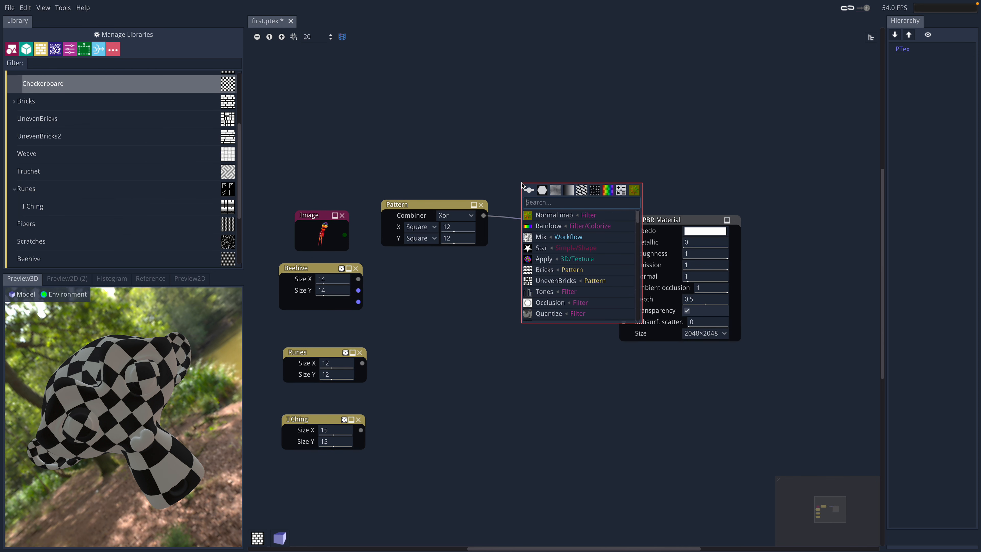
text(map)
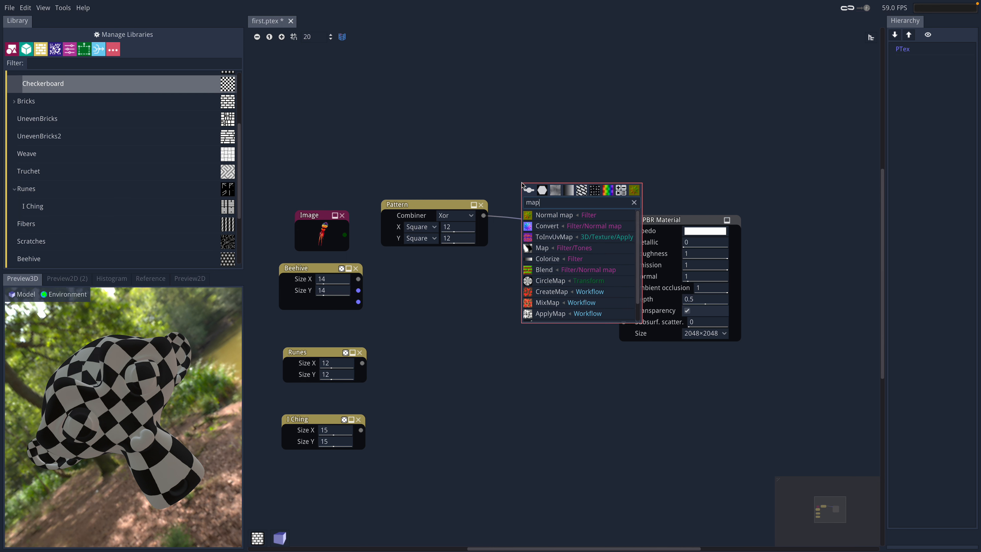
scroll(555, 307, down, 1)
scroll(555, 311, down, 1)
scroll(549, 305, up, 2)
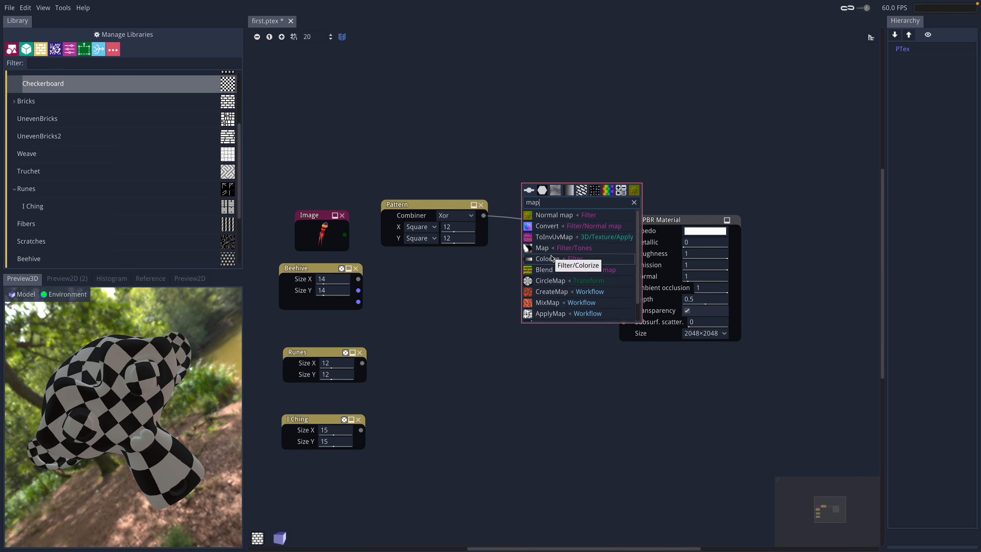
click(550, 259)
drag(592, 183, 624, 232)
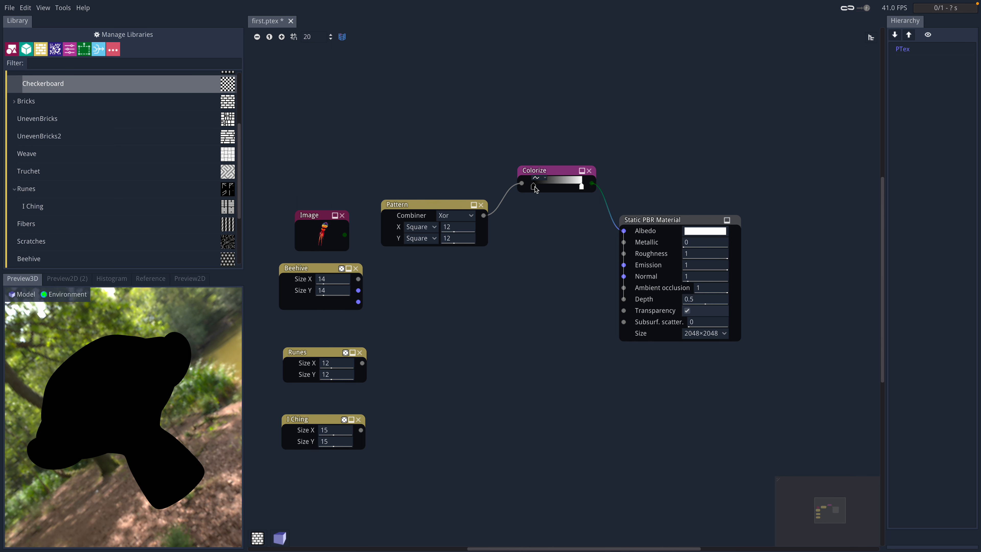
Step: Change the black stop of the Colorize gradient to red, de4747
double_click(534, 186)
click(612, 209)
click(612, 205)
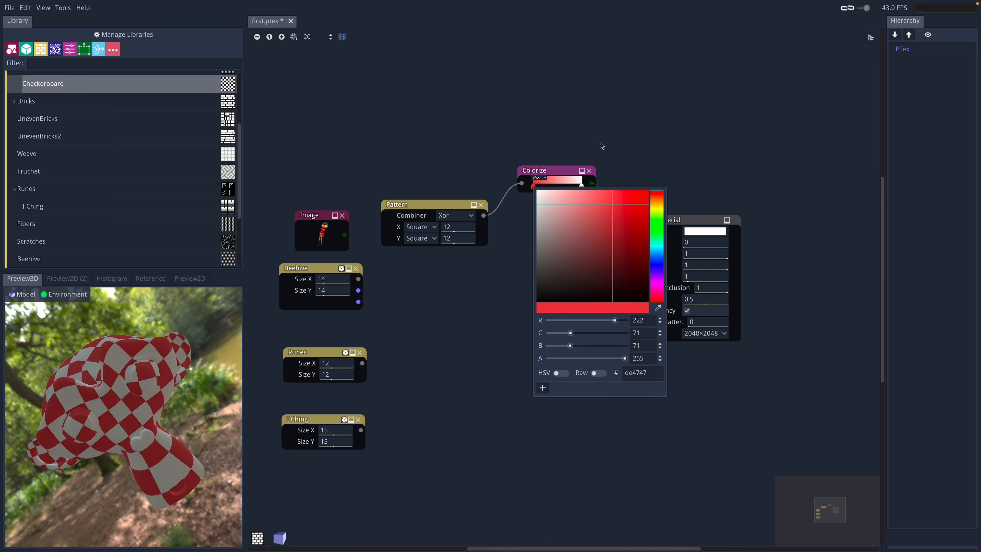
click(583, 184)
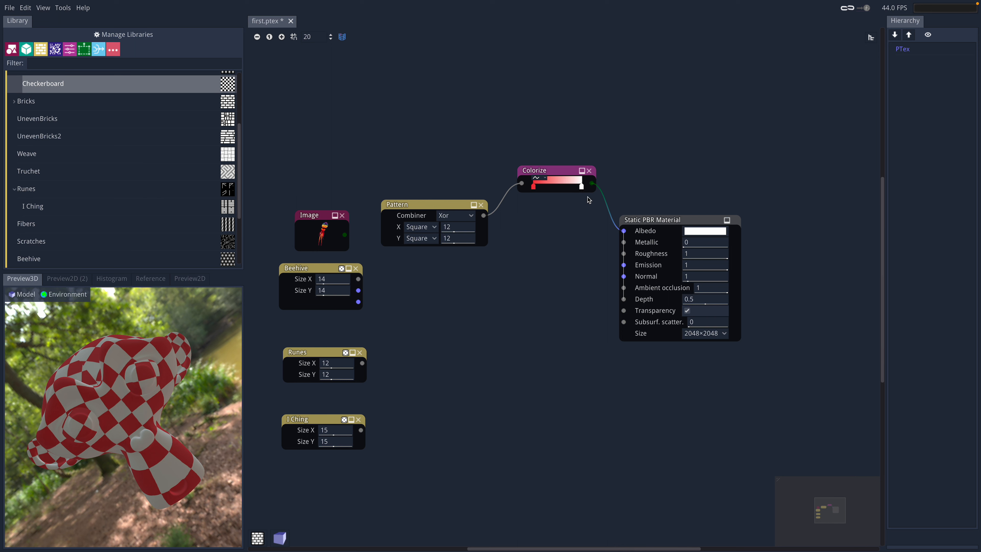
Step: Change the white stop of the Colorize gradient to yellow
double_click(582, 188)
click(672, 195)
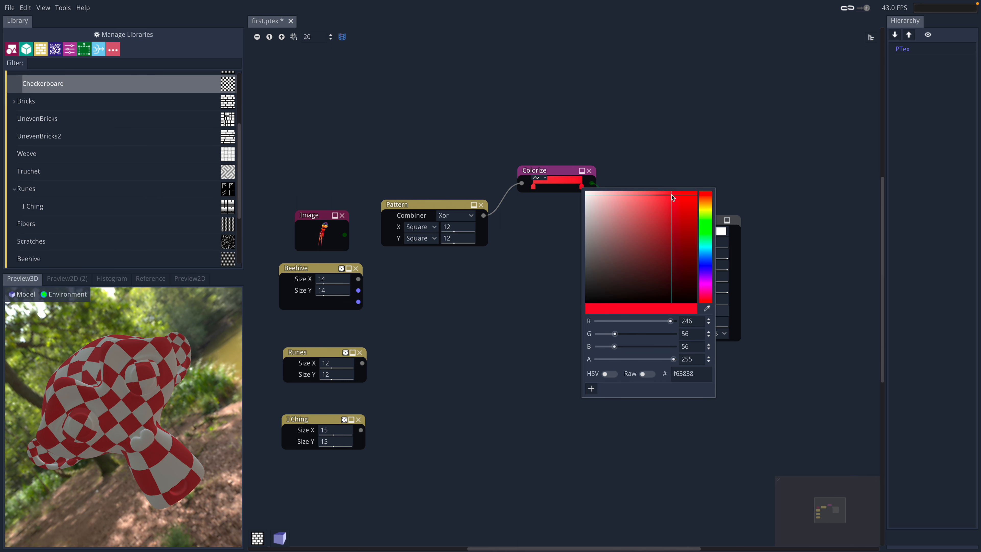
click(703, 209)
Step: Move the Colorize, Pattern, Beehive, Runes and I Ching nodes up and group them together, setting the Runes Size X to 32
drag(556, 170, 552, 145)
drag(428, 203, 380, 119)
drag(315, 268, 392, 167)
drag(336, 364, 410, 261)
drag(331, 352, 412, 235)
drag(323, 421, 409, 285)
Step: Try the Runes pattern as the Colorize input and replace it with the Beehive pattern's first output
drag(484, 208, 518, 158)
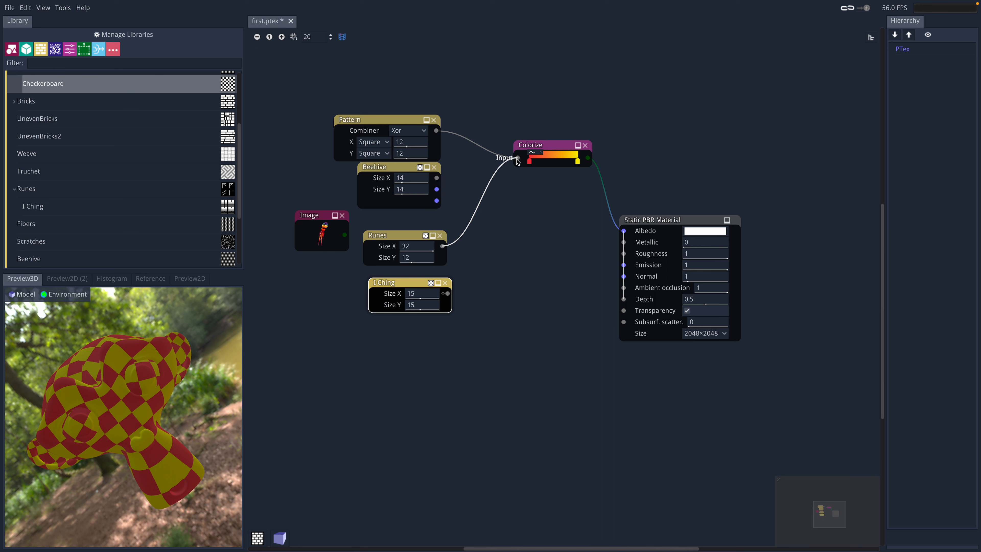
drag(437, 178, 518, 158)
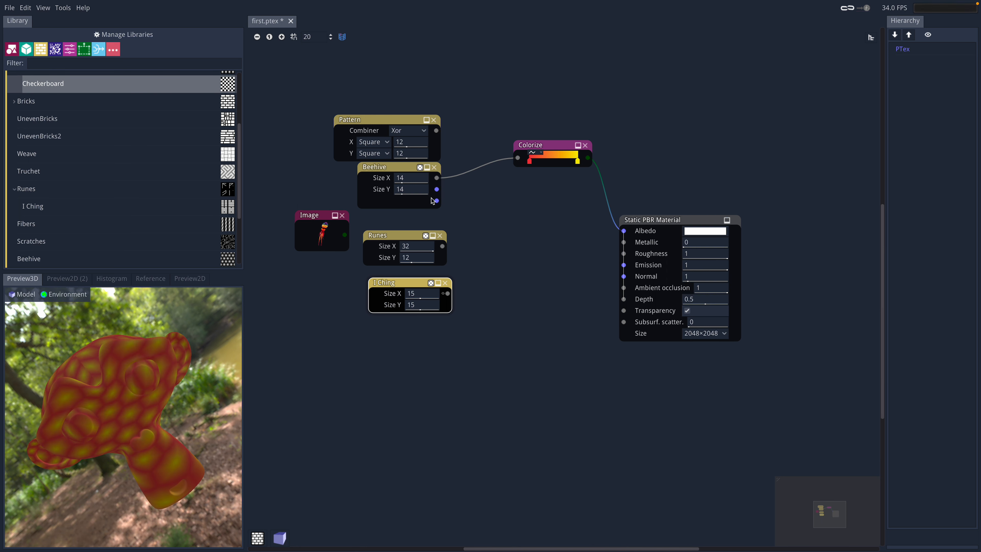
Step: Move the Image node below Colorize, nearer the material, and connect its output to Albedo
drag(319, 220, 542, 237)
drag(624, 232, 709, 196)
scroll(539, 217, right, 3)
scroll(539, 217, up, 2)
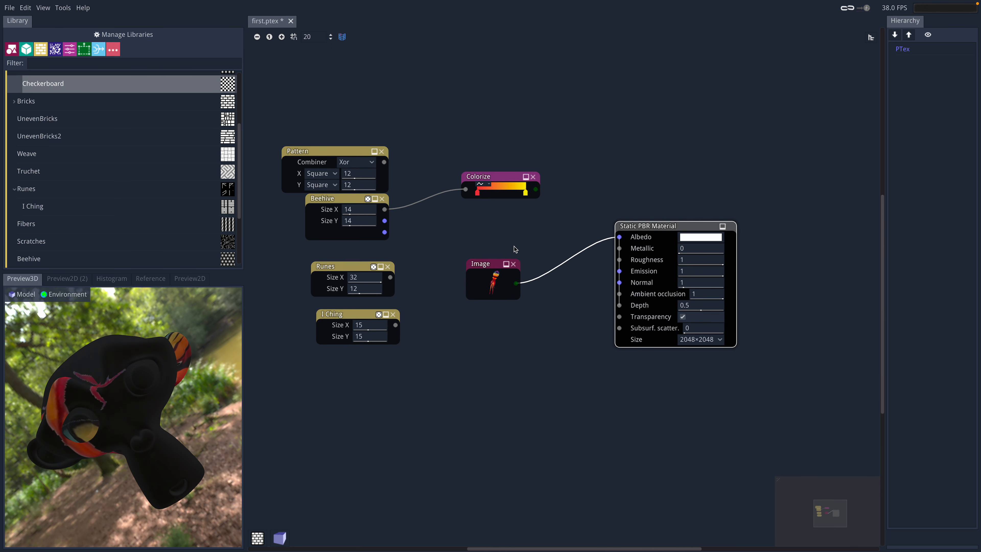
drag(496, 270, 476, 249)
scroll(508, 270, up, 1)
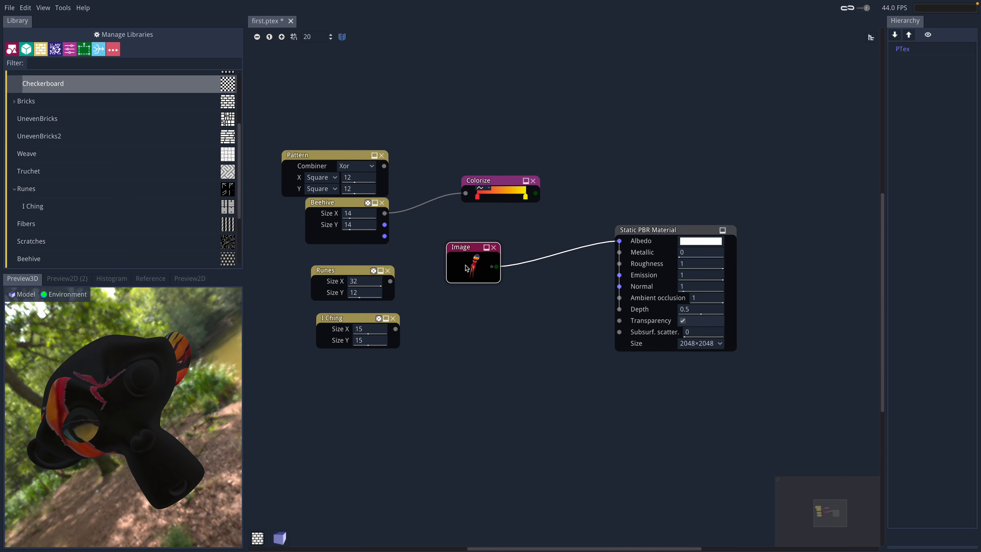
middle_drag(543, 223, 514, 204)
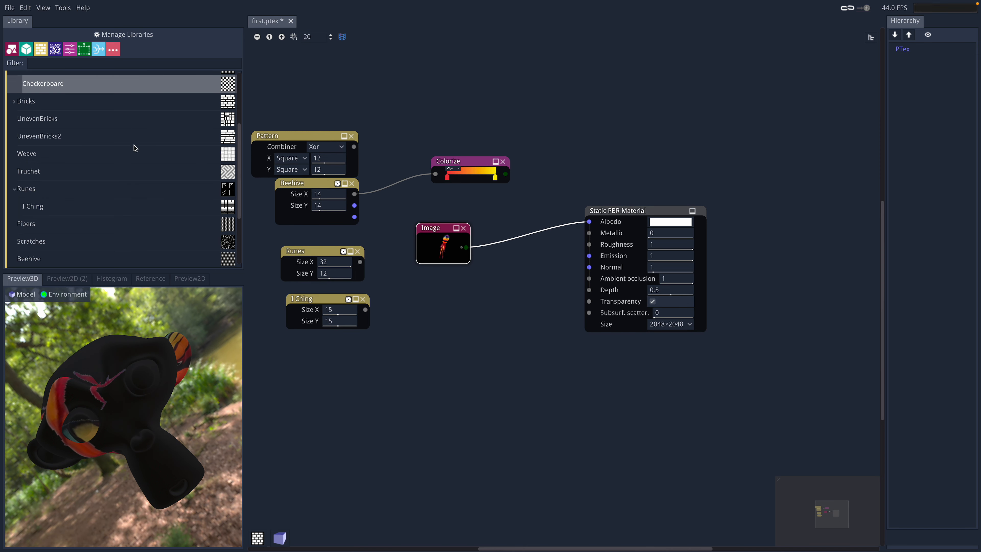
Step: Look through the Noise category of the node library and collapse it again
scroll(135, 186, down, 5)
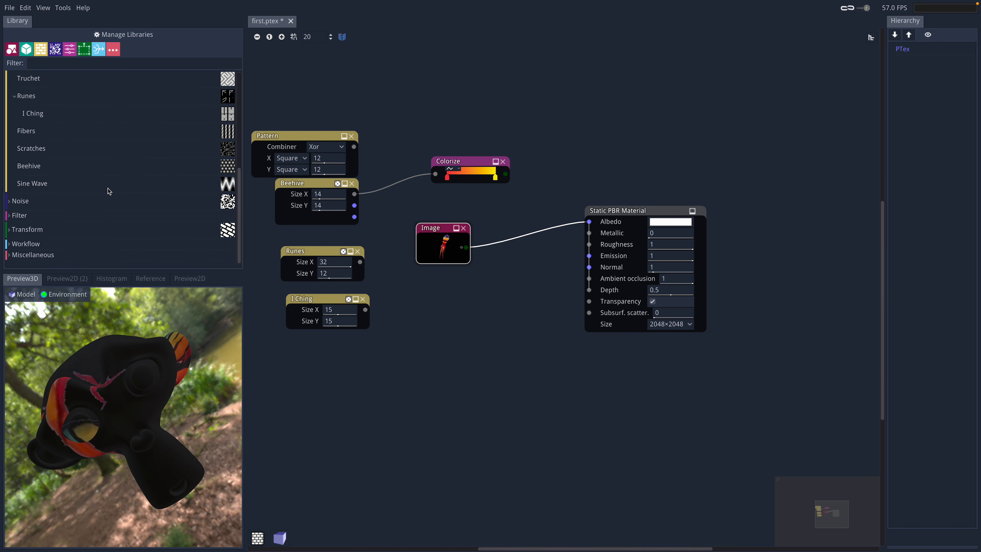
click(10, 202)
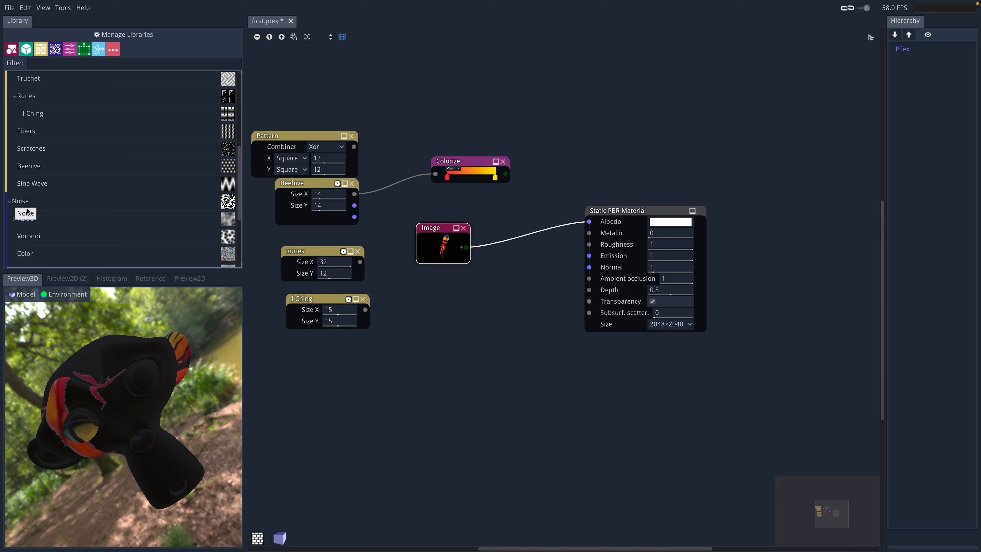
scroll(58, 213, down, 2)
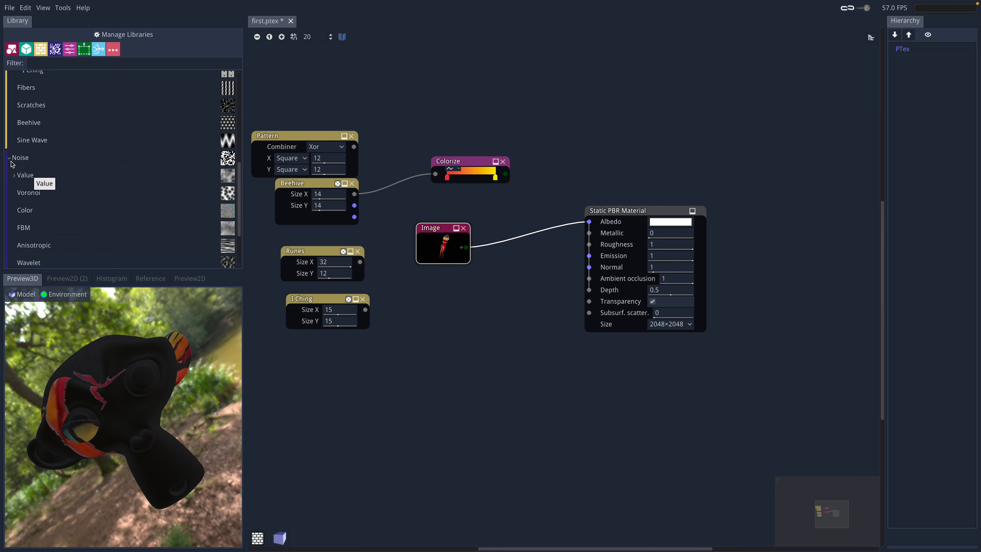
click(12, 164)
click(9, 158)
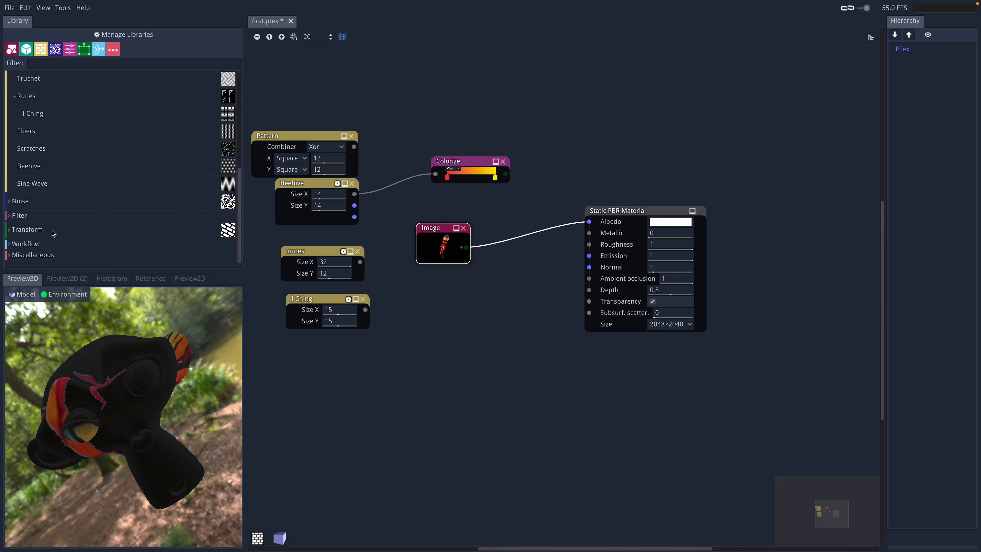
Step: Browse the Transform category of the library and add a Tiler node above the Colorize and Image nodes
click(9, 232)
scroll(75, 224, down, 5)
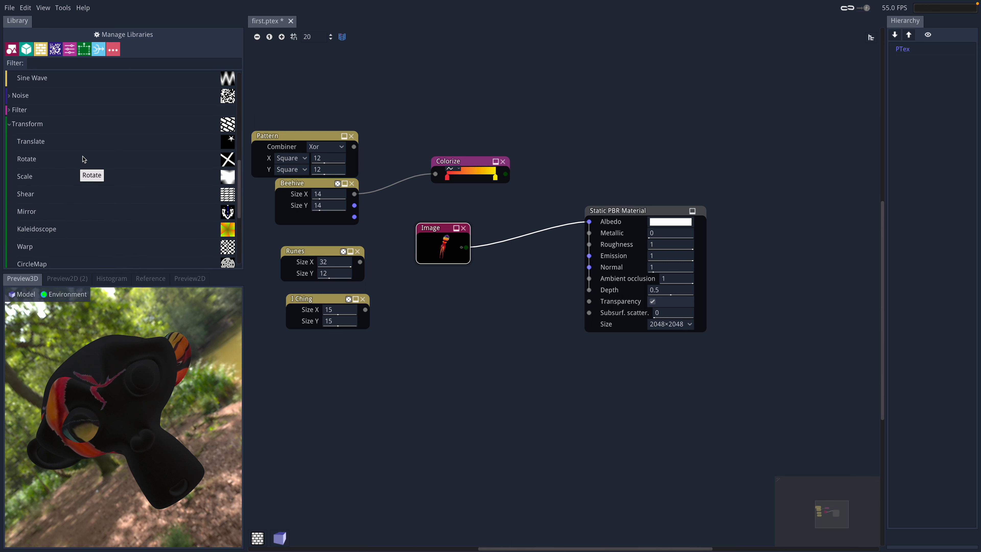
scroll(125, 239, down, 3)
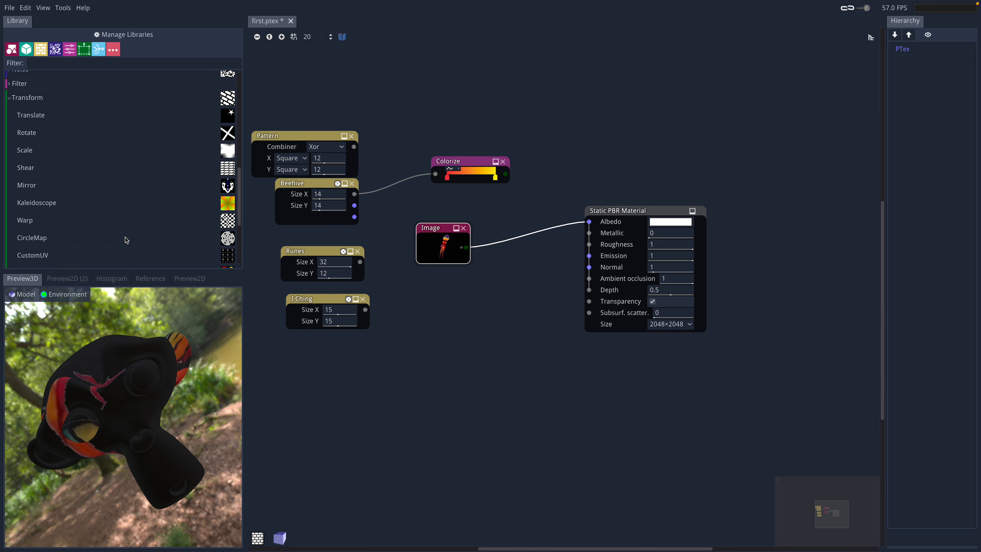
scroll(147, 235, down, 1)
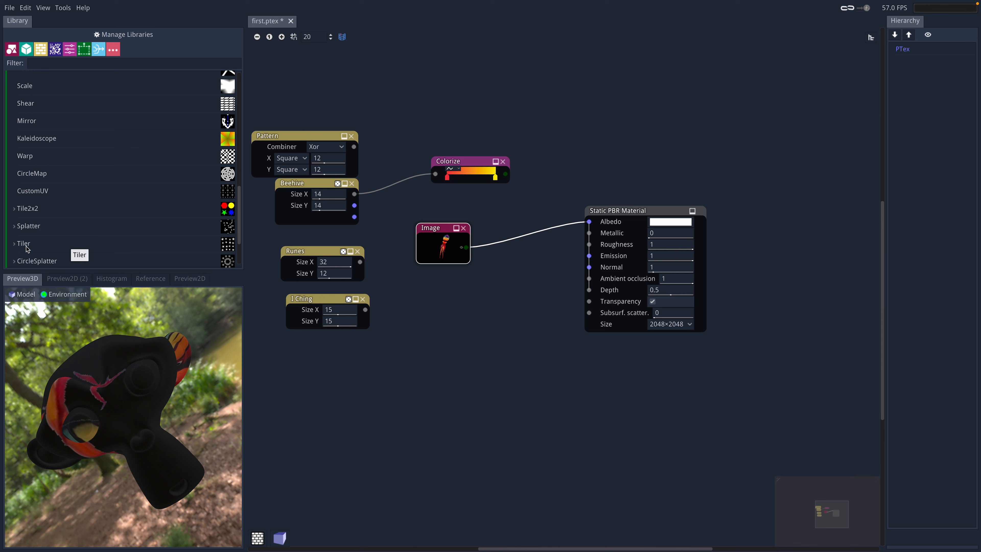
scroll(59, 252, down, 1)
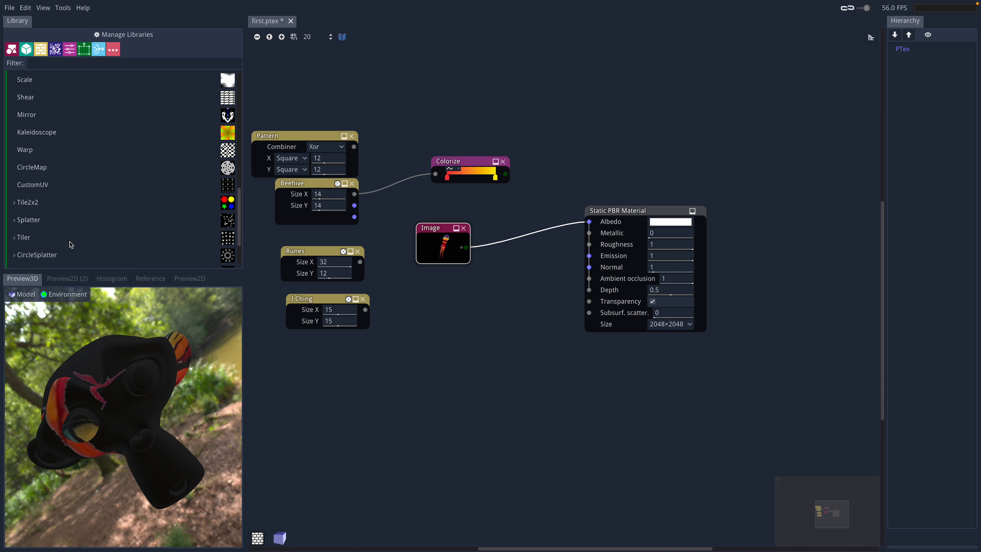
drag(88, 239, 420, 83)
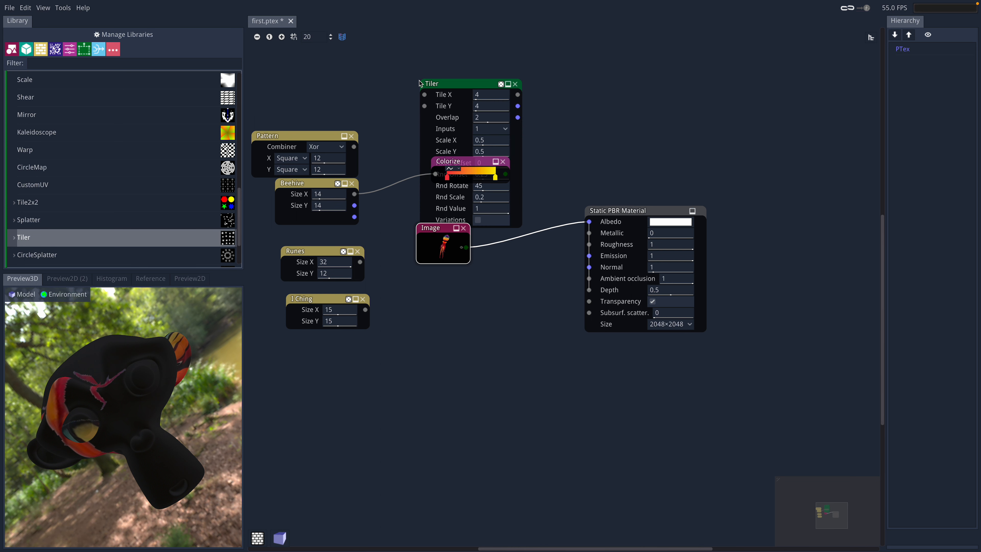
Step: Spread out the material, Colorize, Tiler, Pattern and Image nodes so that none of them overlap
drag(617, 207, 679, 184)
drag(468, 160, 402, 54)
drag(496, 80, 561, 68)
drag(296, 137, 305, 128)
middle_drag(386, 158, 399, 172)
drag(341, 143, 307, 128)
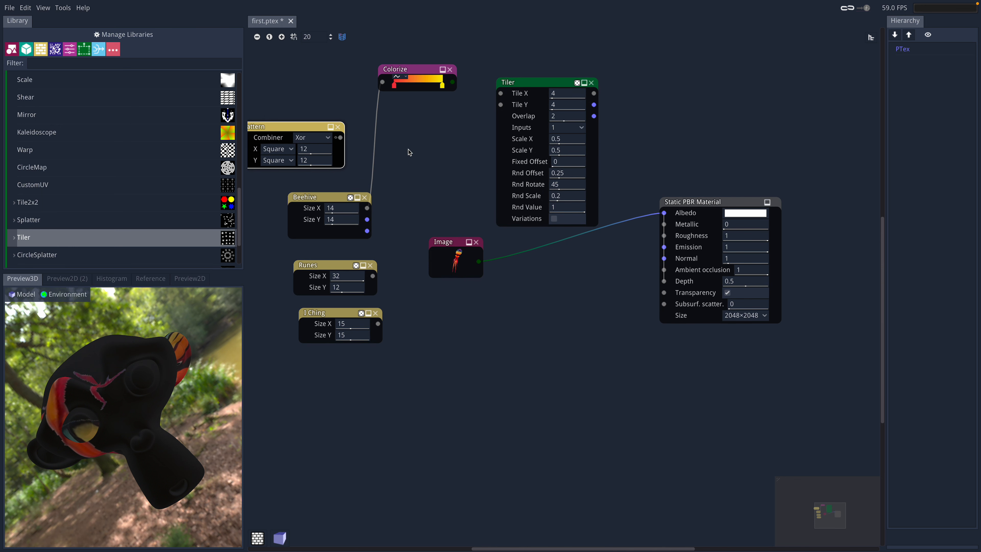
middle_drag(409, 152, 438, 158)
drag(476, 252, 611, 265)
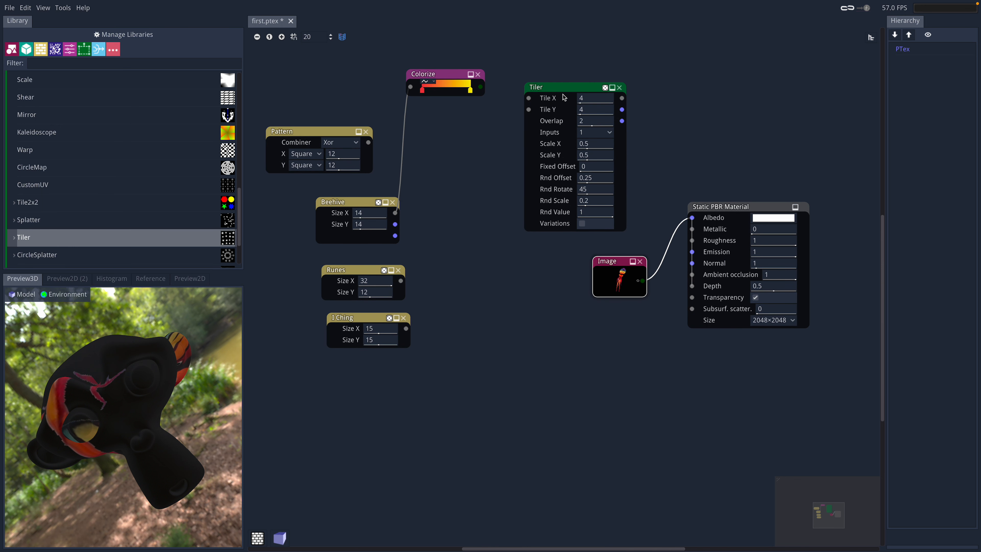
drag(565, 98, 560, 96)
Step: Collapse the library's Pattern category and look over the remaining node categories
scroll(72, 151, up, 15)
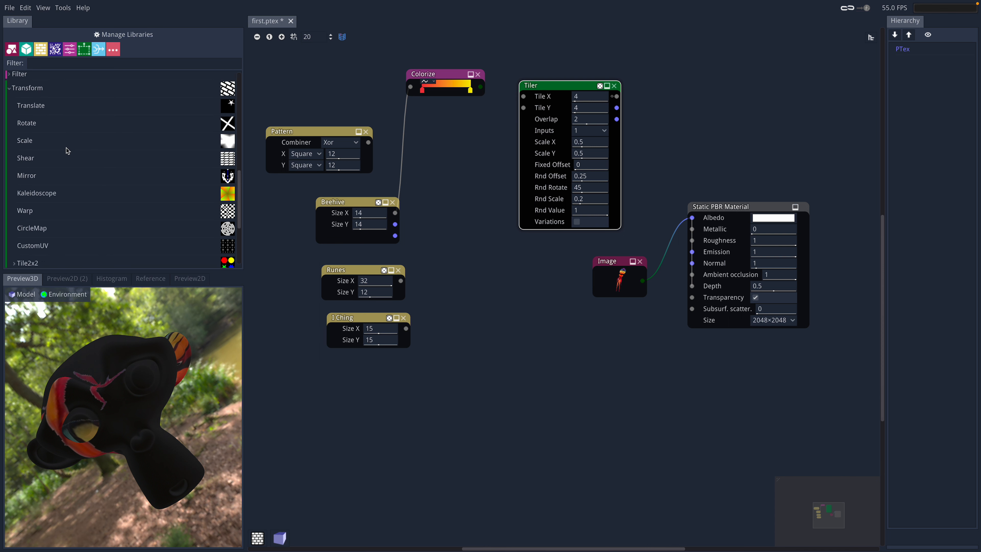
scroll(76, 155, up, 8)
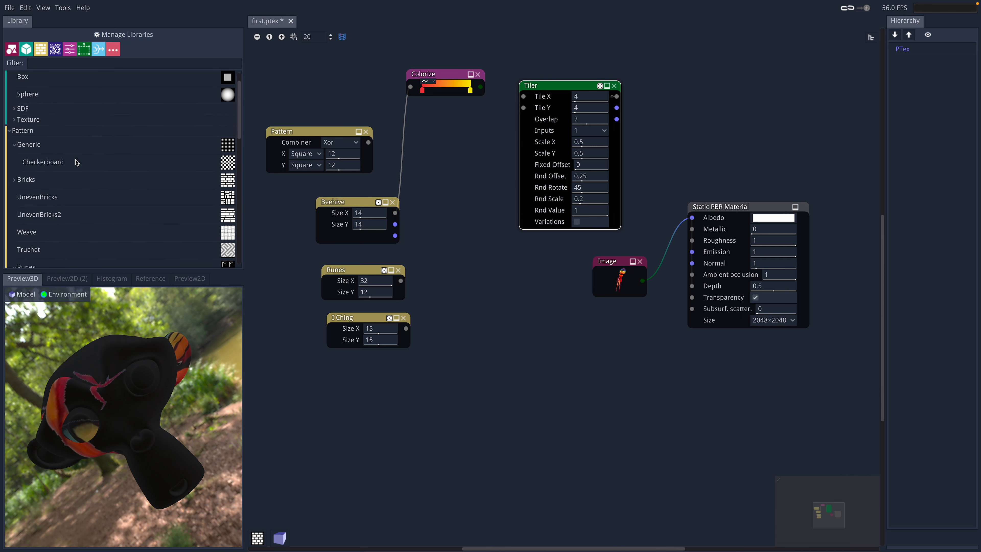
click(13, 158)
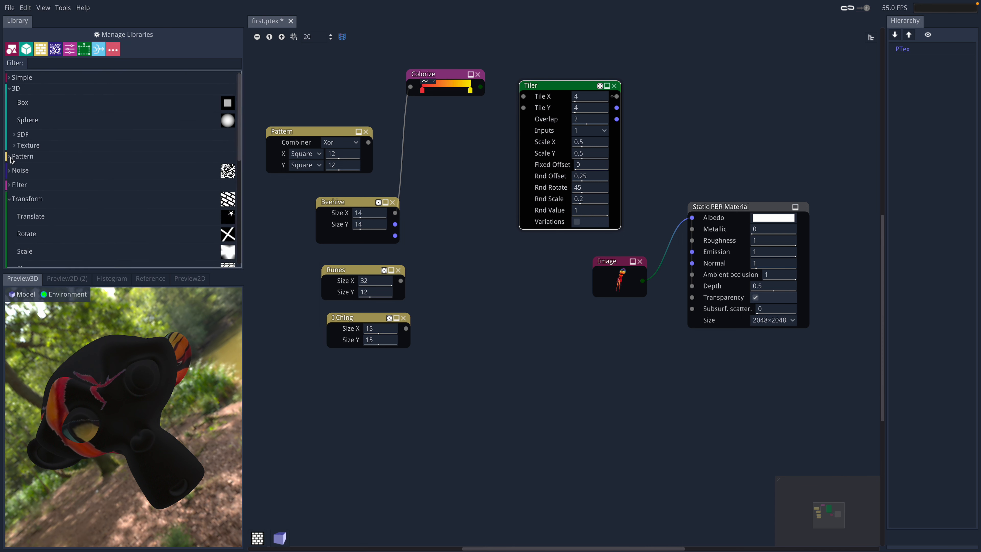
scroll(96, 195, down, 5)
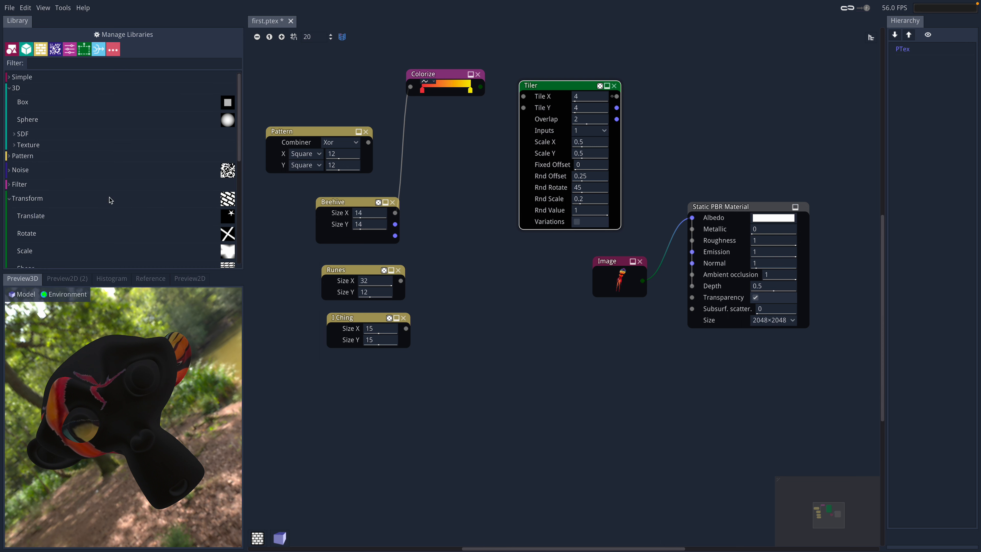
scroll(141, 213, up, 5)
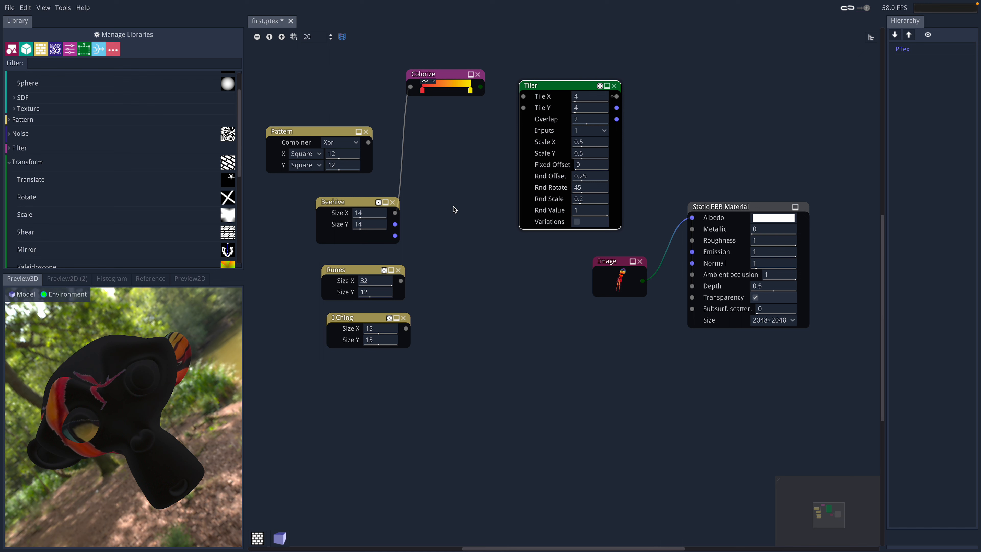
Step: Move the Tiler and Static PBR Material nodes farther away from the pattern nodes
middle_drag(454, 208, 451, 210)
drag(558, 95, 599, 92)
drag(726, 209, 776, 215)
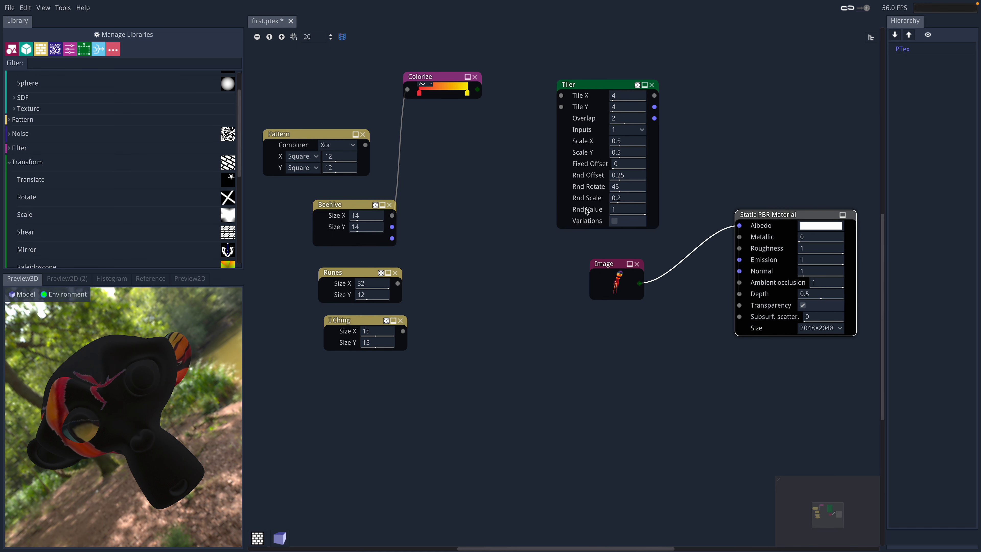
Step: Search the nodes for "shape", add a Shape node beside the Tiler, and connect it to Albedo
middle_drag(488, 218, 471, 213)
right_click(471, 212)
text(shape)
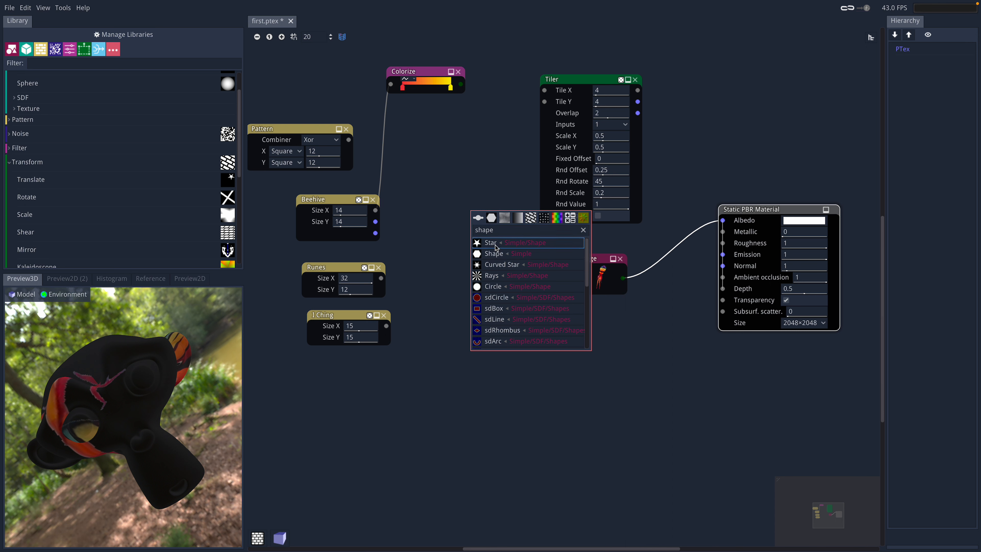
click(497, 253)
drag(506, 223, 723, 220)
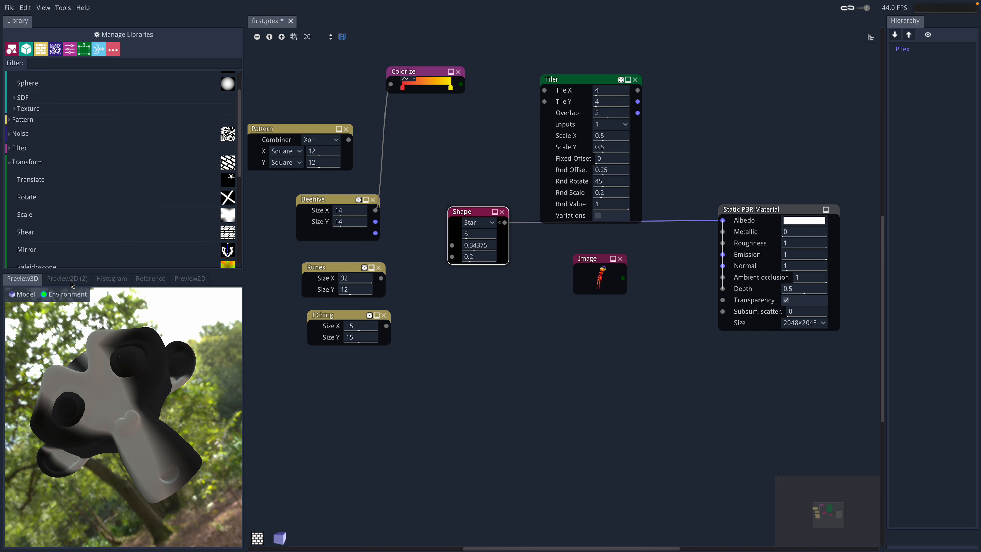
Step: Switch the 3D preview model to a cube
click(29, 296)
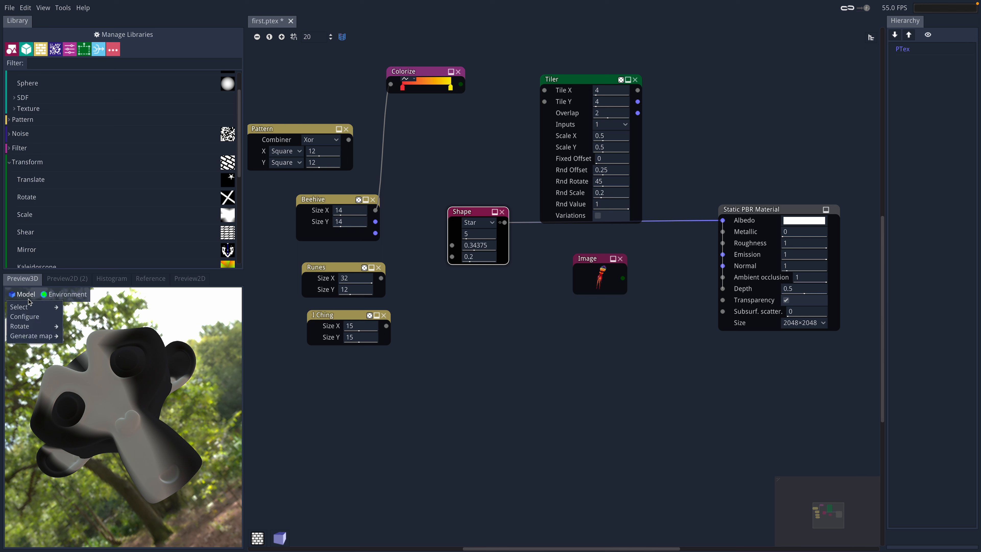
mouse_move(31, 307)
click(84, 320)
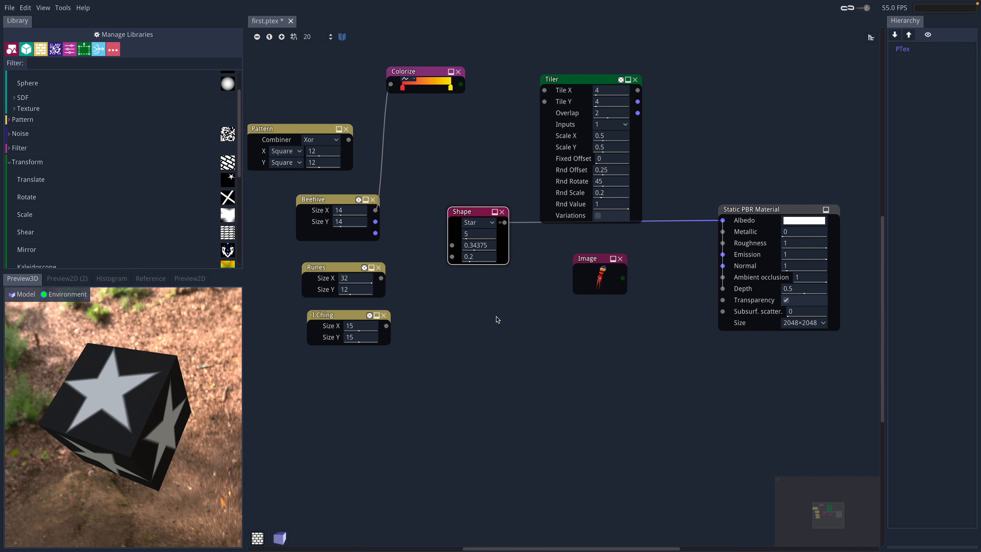
Step: Clear space around the Shape node and route its star through the Tiler's first input into Albedo
drag(476, 218, 506, 272)
drag(591, 258, 558, 358)
drag(514, 270, 505, 267)
drag(554, 98, 557, 99)
drag(513, 267, 548, 92)
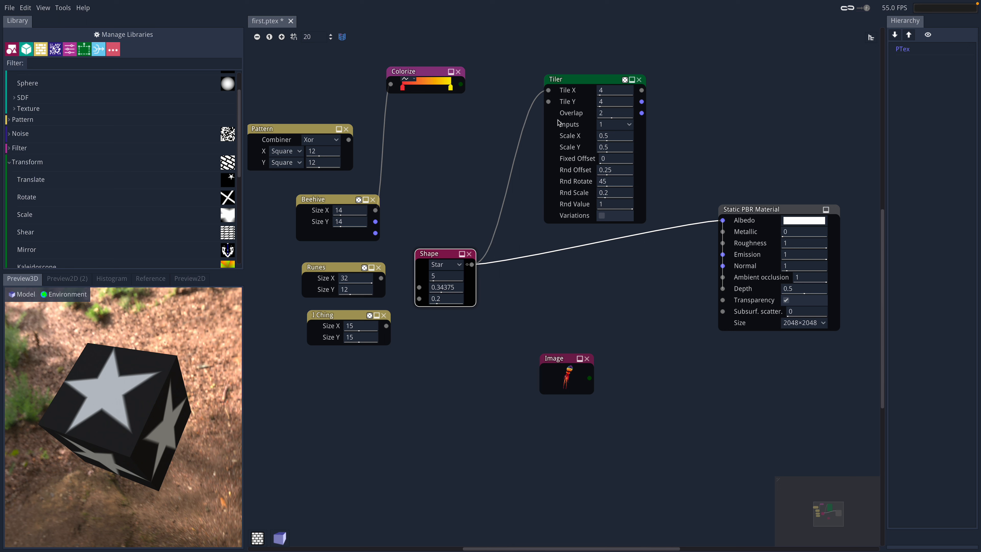
drag(642, 90, 723, 220)
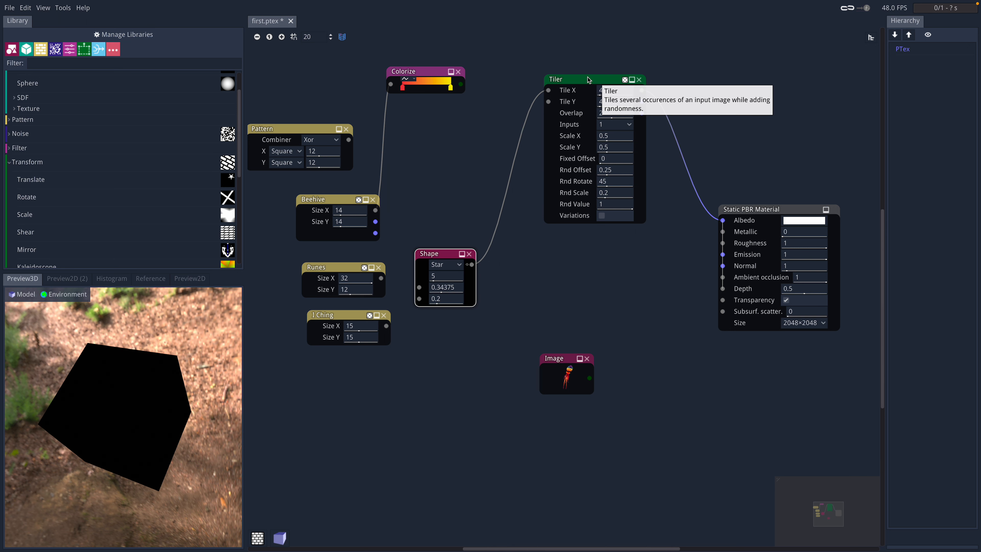
Step: Set the Tiler to Tile X 5, Tile Y 6, Scale X 0.52, Rnd Offset 0.35, Rnd Rotate 60.1 and Rnd Scale 0.27
drag(591, 79, 595, 98)
mouse_move(208, 340)
mouse_down()
mouse_move(162, 418)
mouse_move(208, 340)
mouse_up()
drag(123, 379, 129, 410)
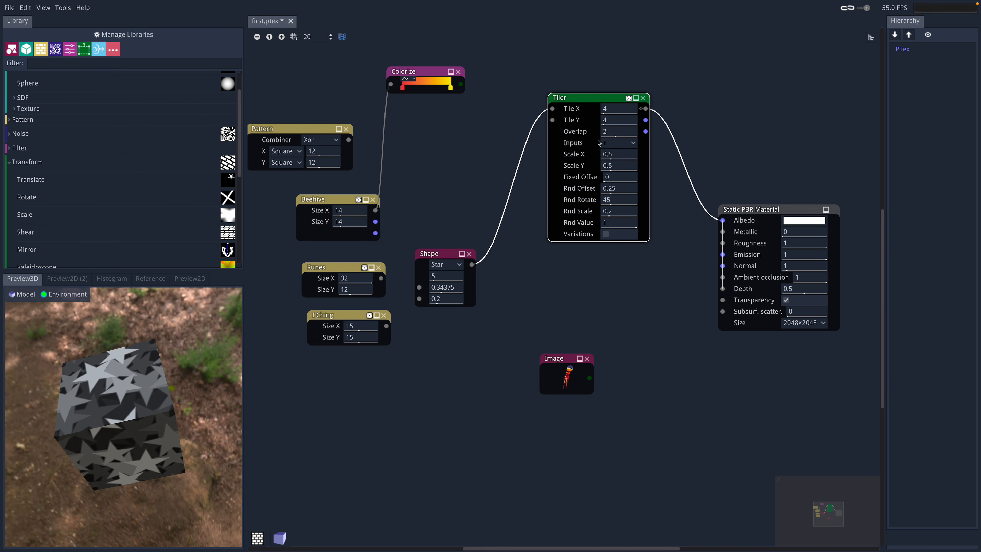
drag(617, 101, 627, 142)
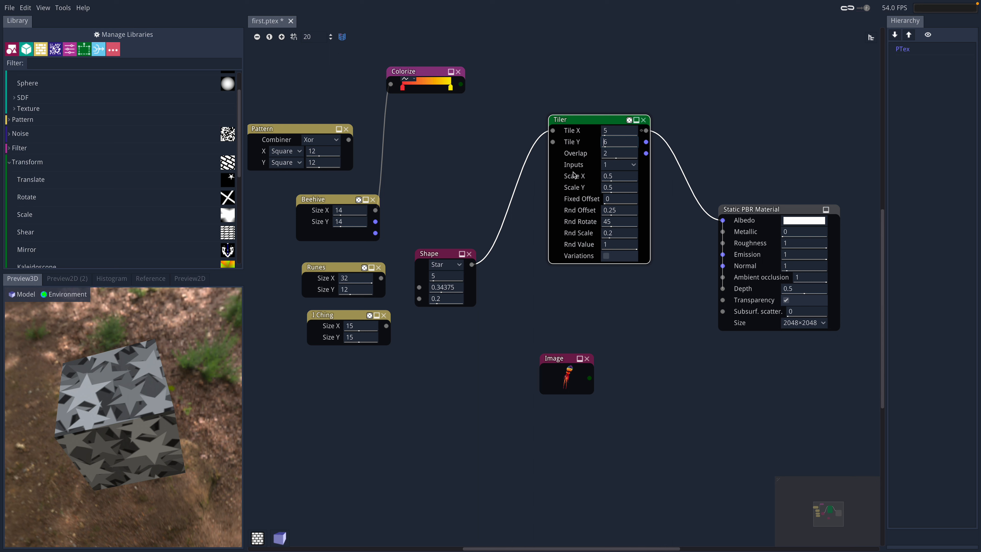
drag(615, 180, 619, 175)
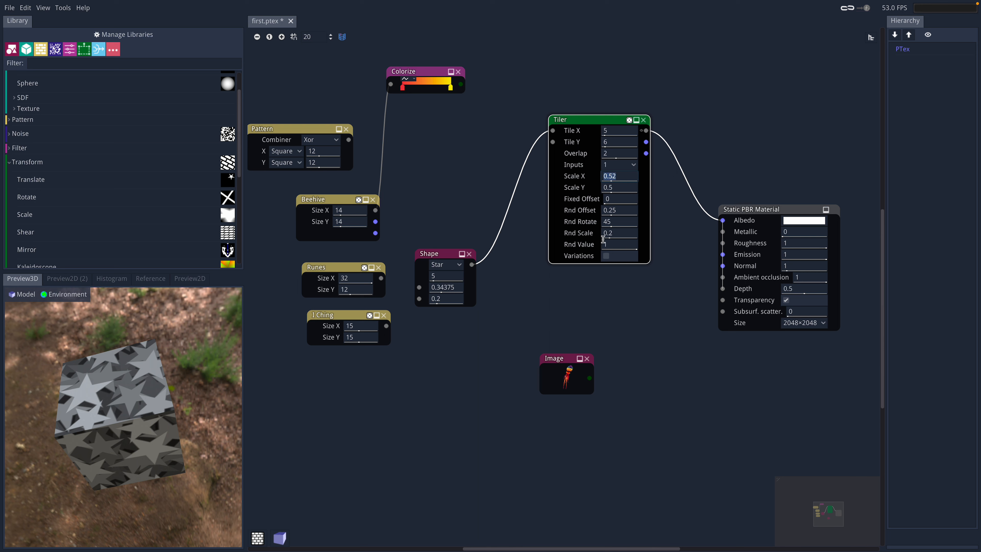
drag(613, 233, 639, 216)
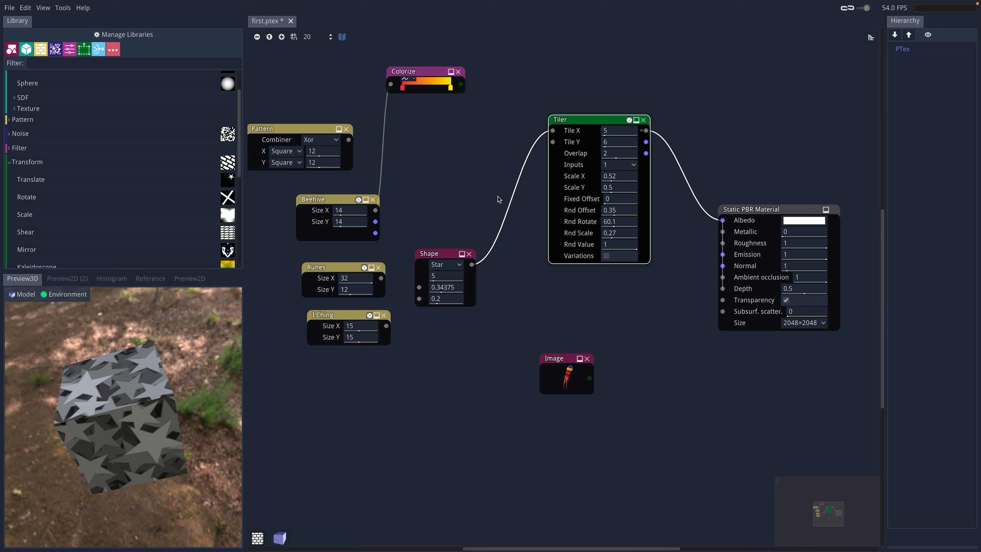
Step: Randomize the Tiler's seed repeatedly to try different star arrangements
click(628, 120)
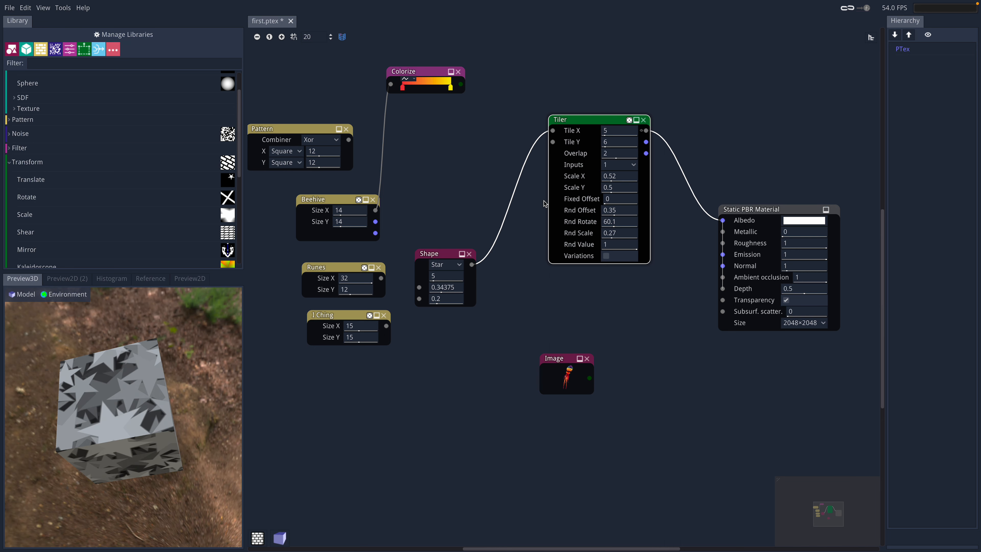
click(629, 121)
click(629, 120)
click(628, 120)
click(629, 121)
click(629, 120)
click(629, 121)
click(629, 120)
click(629, 121)
click(629, 120)
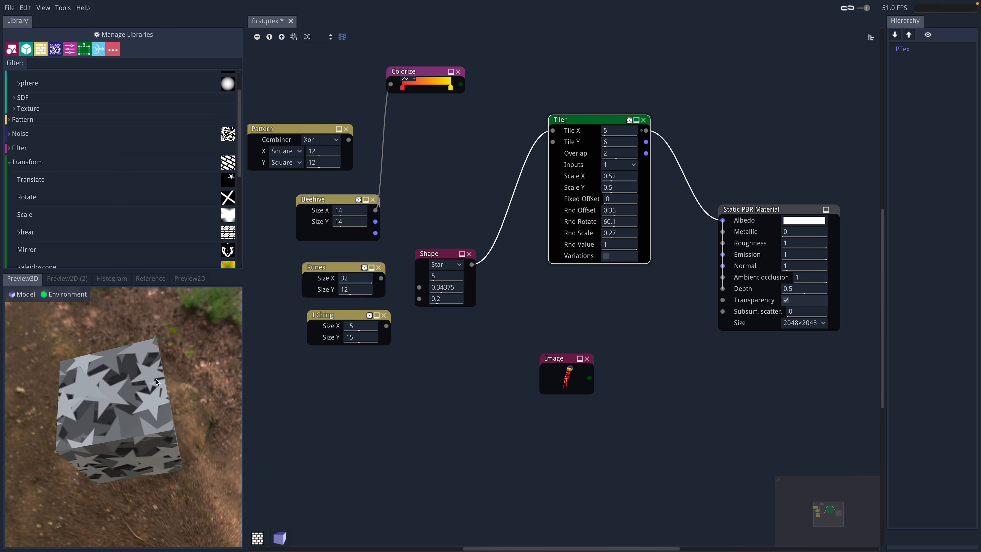
Step: Route the Tiler's output through the Colorize node into the material's Albedo
right_drag(153, 431, 154, 386)
drag(423, 76, 656, 71)
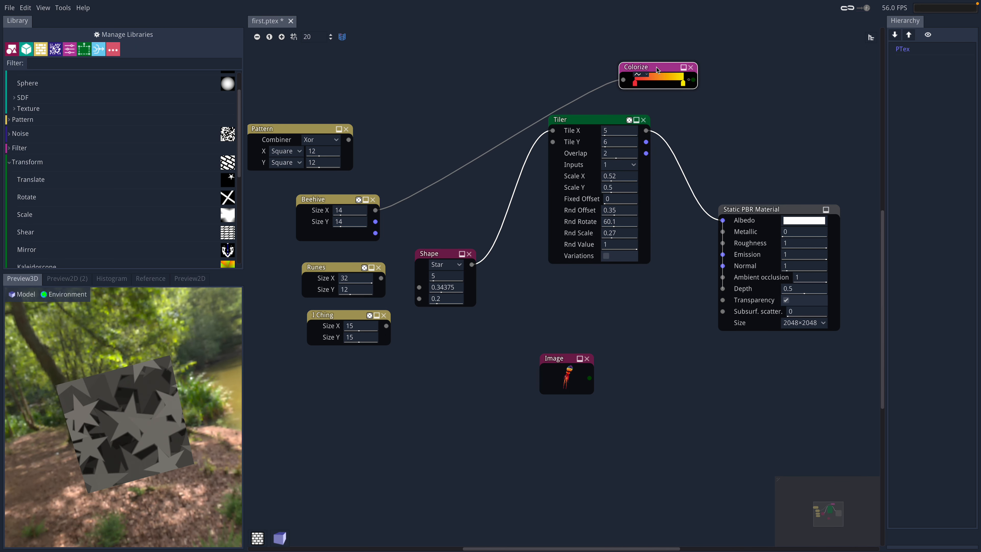
drag(646, 130, 625, 80)
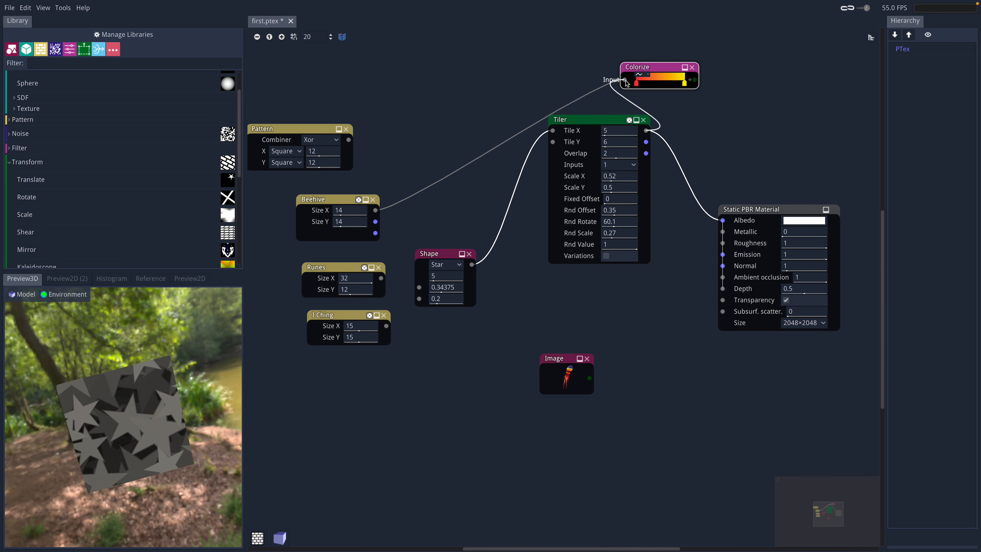
drag(696, 80, 724, 220)
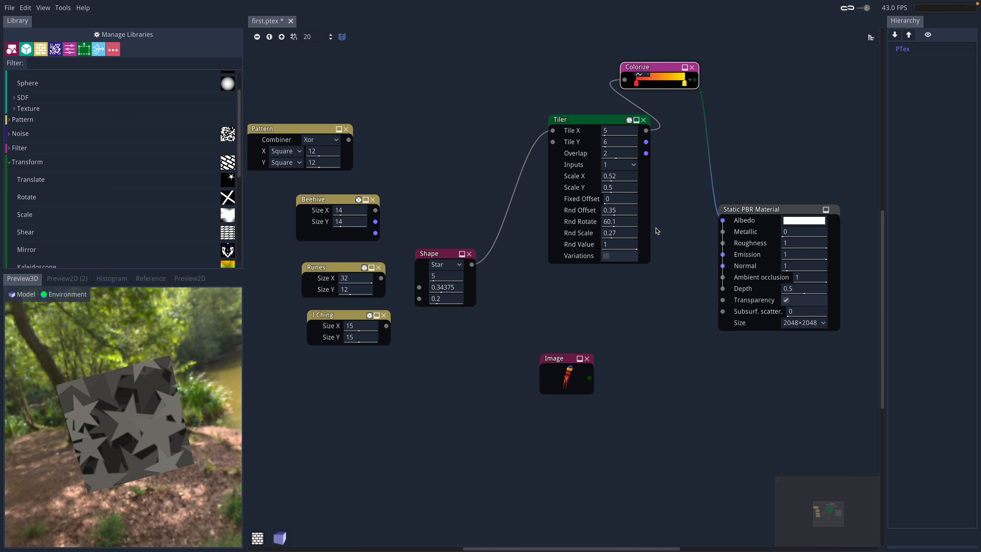
right_drag(126, 412, 124, 371)
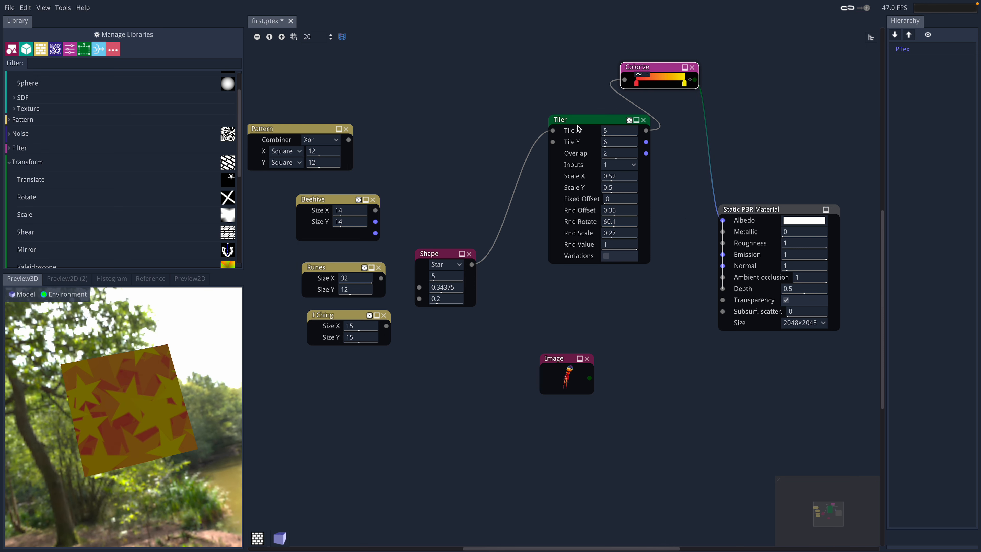
Step: Move the Tiler and Shape nodes away from the Colorize node and change the Shape to Circle
drag(576, 124, 500, 97)
drag(439, 256, 412, 212)
click(423, 221)
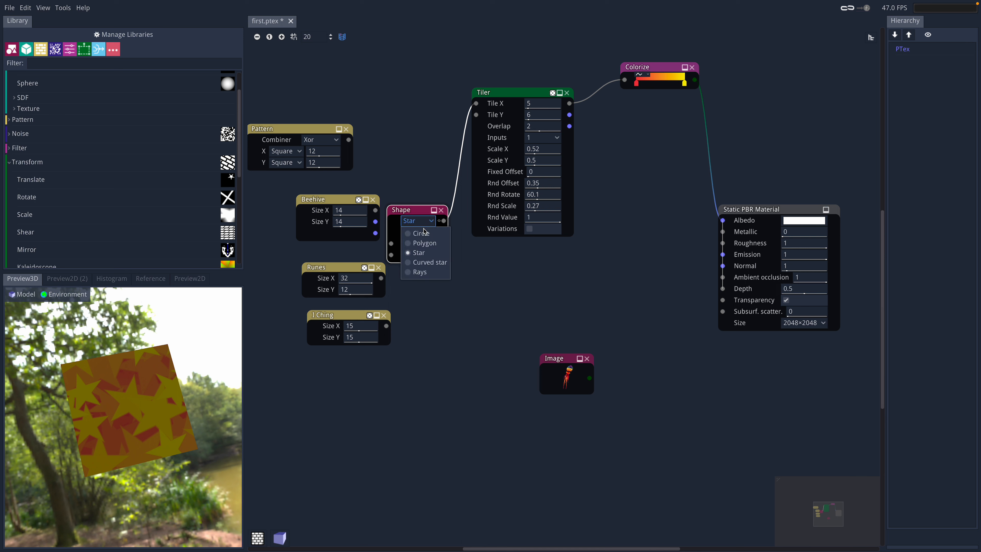
click(422, 234)
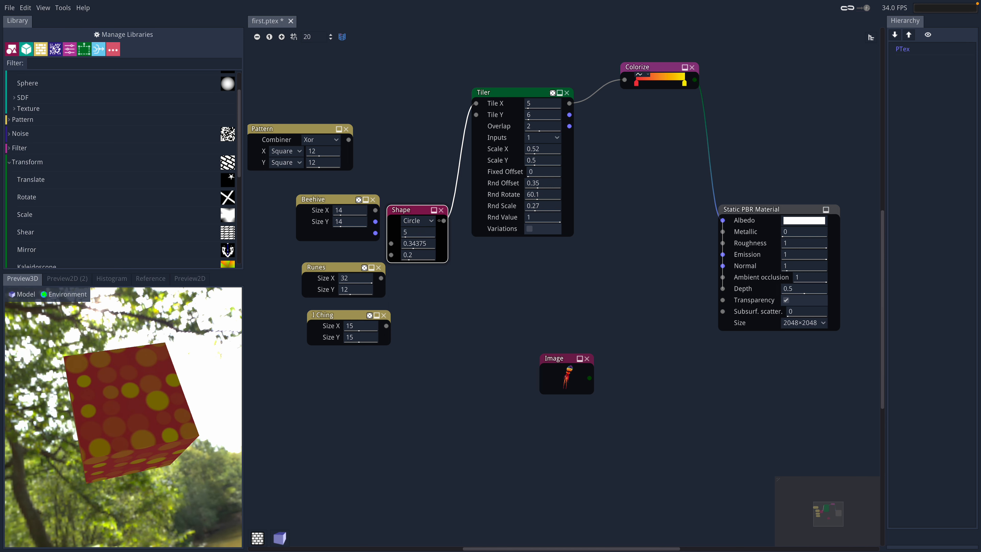
Step: Change the Shape to Polygon and set its number of sides to 8
click(423, 222)
click(425, 243)
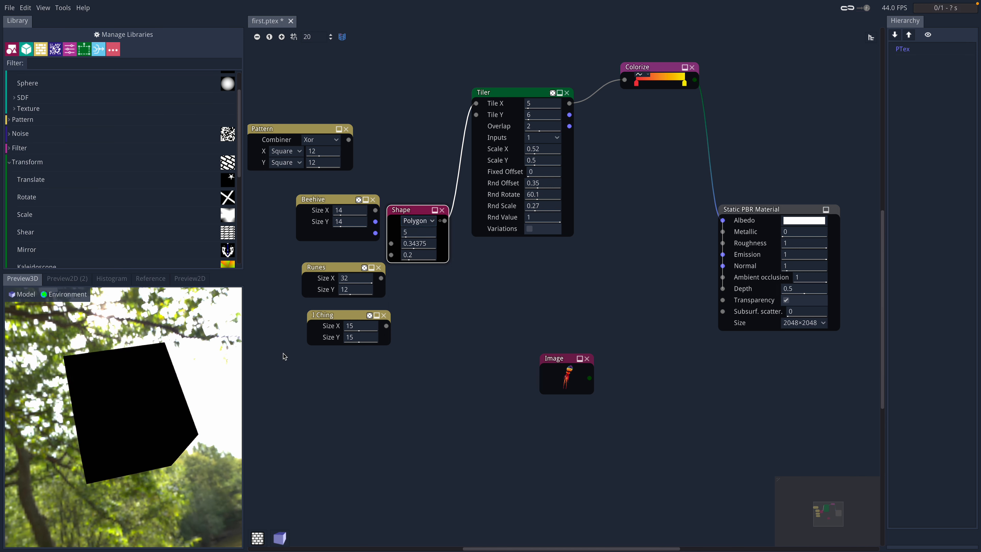
click(418, 221)
click(417, 180)
drag(408, 236, 440, 241)
Step: Try the Curved star and Rays shapes, and return the Shape node to Circle
click(429, 222)
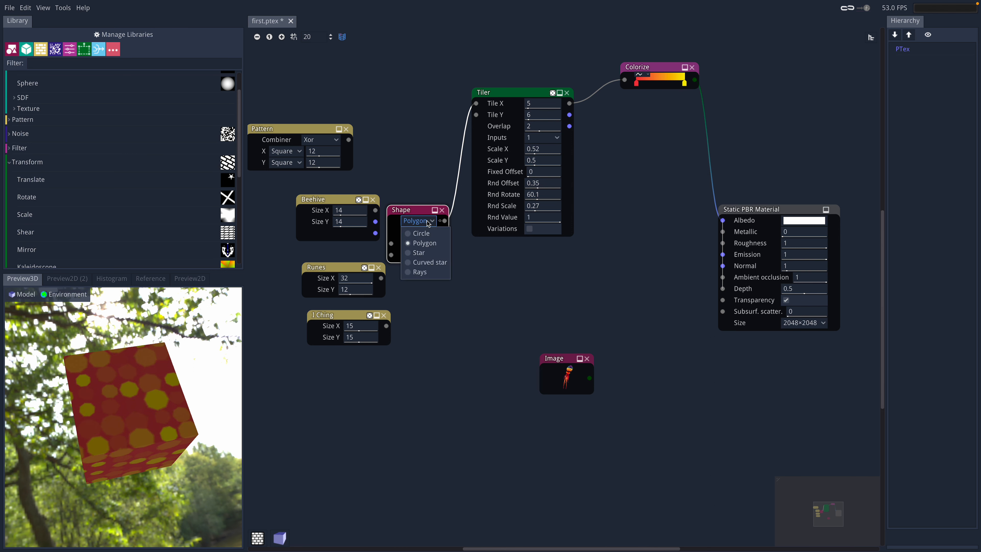
click(427, 266)
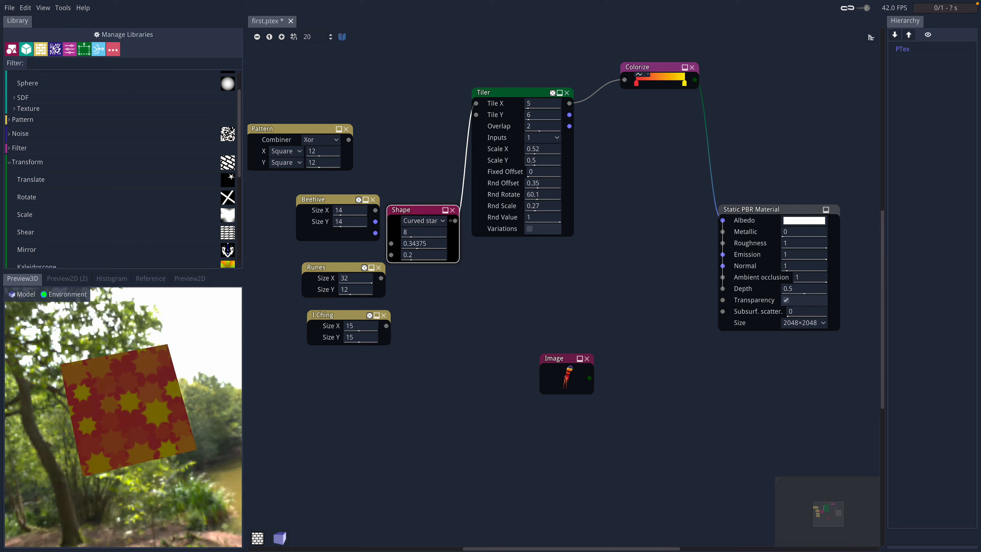
click(422, 221)
click(421, 272)
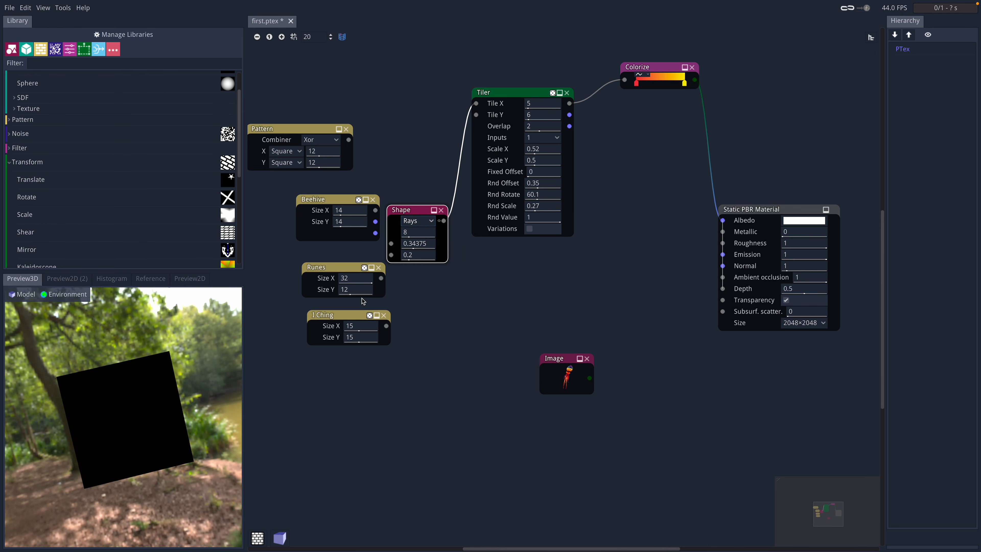
click(415, 221)
click(421, 233)
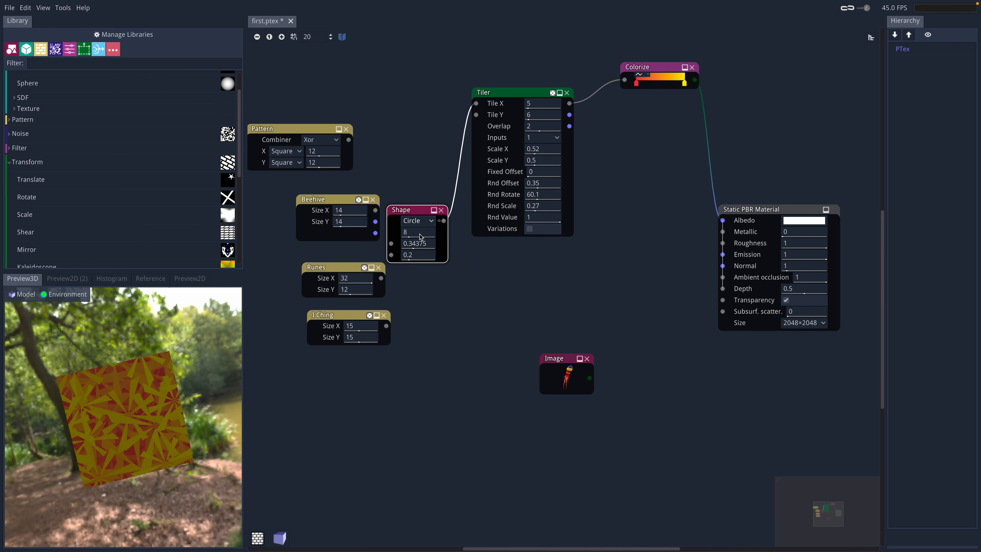
Step: Line up the Shape, Tiler and Colorize nodes in a row along the upper part of the graph
drag(421, 210, 408, 57)
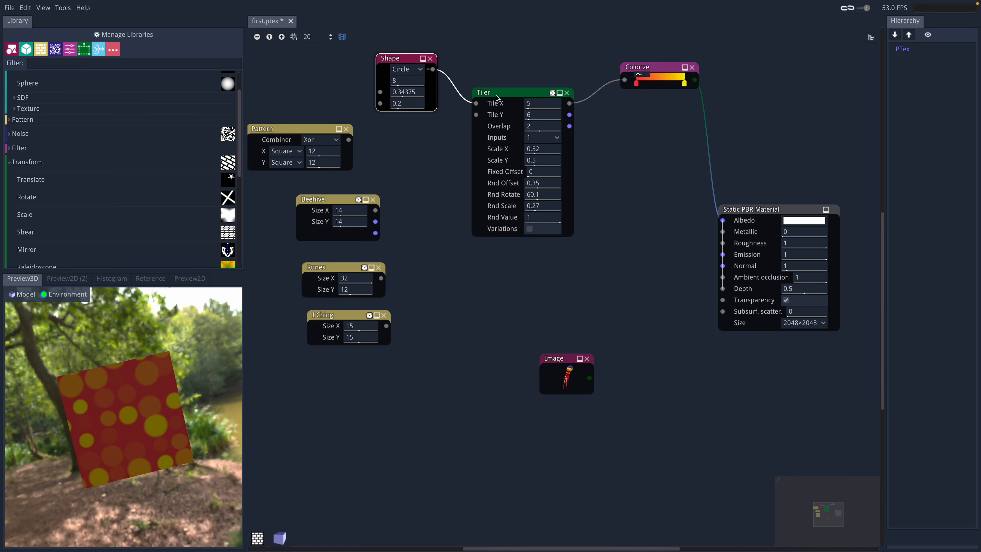
scroll(535, 98, up, 1)
drag(536, 97, 532, 79)
drag(643, 77, 612, 77)
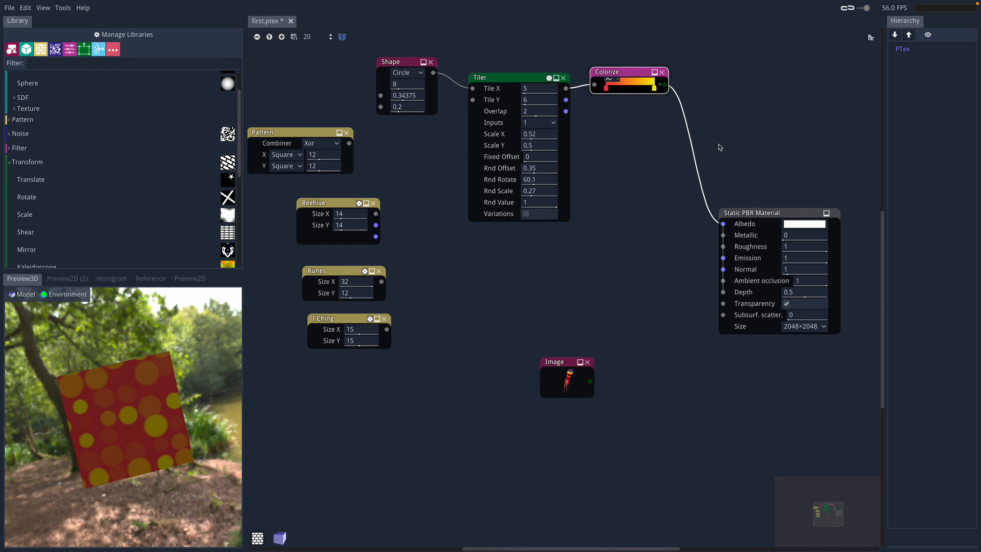
Step: Move the material node up and gather the Pattern, Beehive, Runes and I Ching nodes into a compact column
drag(759, 216, 750, 173)
middle_drag(493, 275, 526, 239)
drag(331, 97, 310, 85)
drag(359, 166, 293, 144)
drag(377, 234, 302, 200)
drag(369, 282, 313, 267)
middle_drag(483, 207, 493, 232)
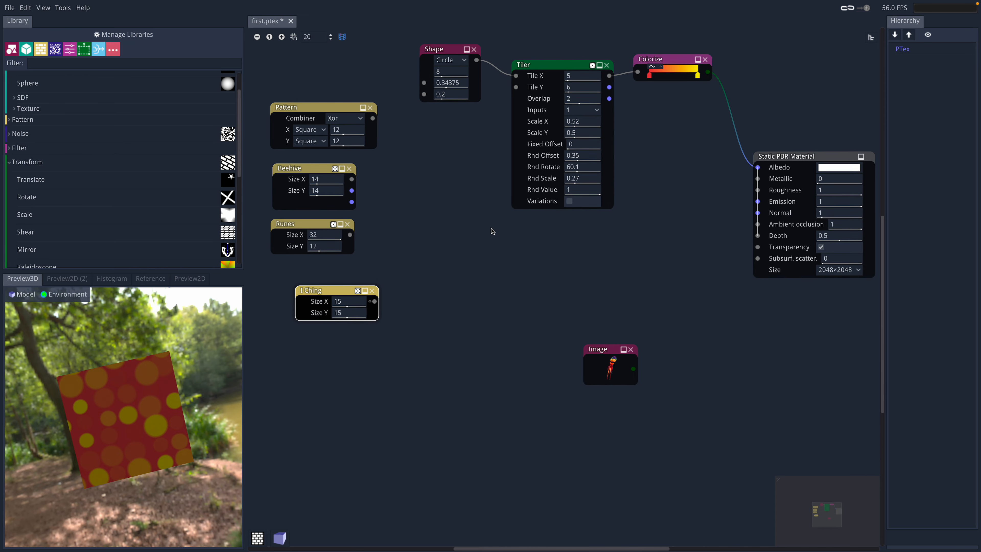
Step: Bring the Image node near the Tiler and feed it into the Tiler's first input in place of the Shape
drag(622, 353, 475, 282)
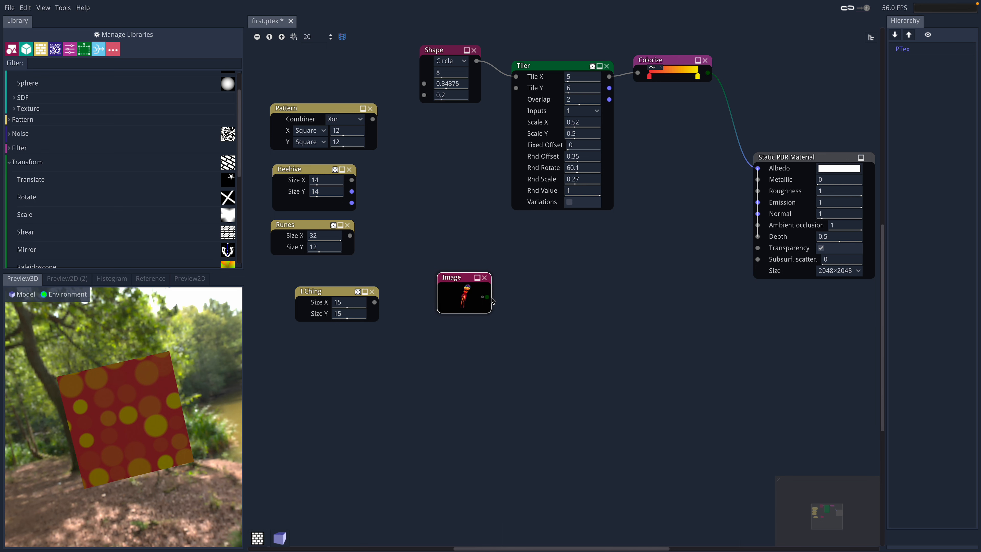
drag(568, 70, 594, 116)
drag(657, 60, 679, 59)
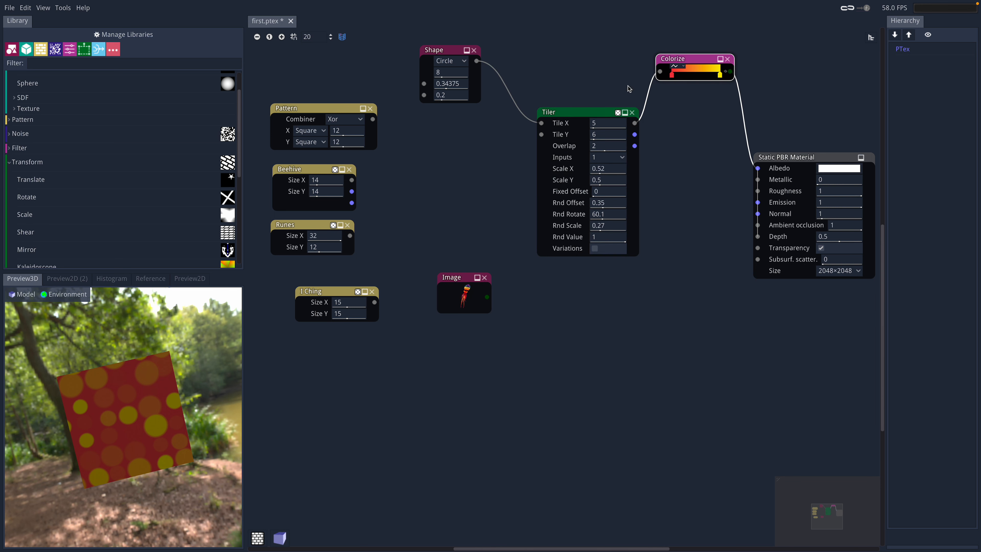
drag(474, 280, 541, 124)
drag(139, 391, 148, 408)
drag(438, 239, 440, 217)
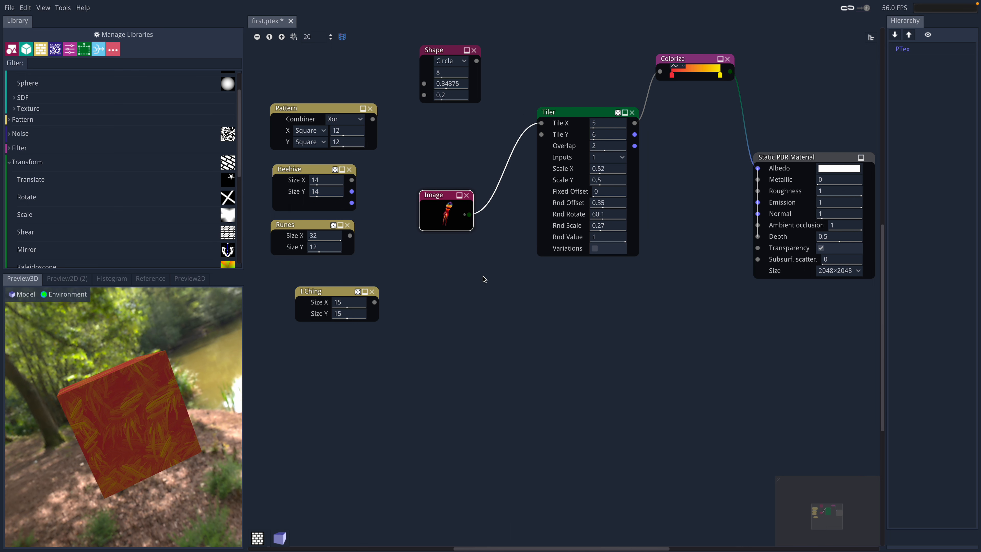
Step: Move the Tiler up and the Image node down, and reconnect the circle Shape to the Tiler's first input
middle_drag(486, 274, 485, 259)
drag(566, 99, 550, 22)
drag(449, 181, 439, 199)
middle_drag(614, 155, 605, 217)
drag(543, 81, 535, 58)
drag(466, 109, 506, 71)
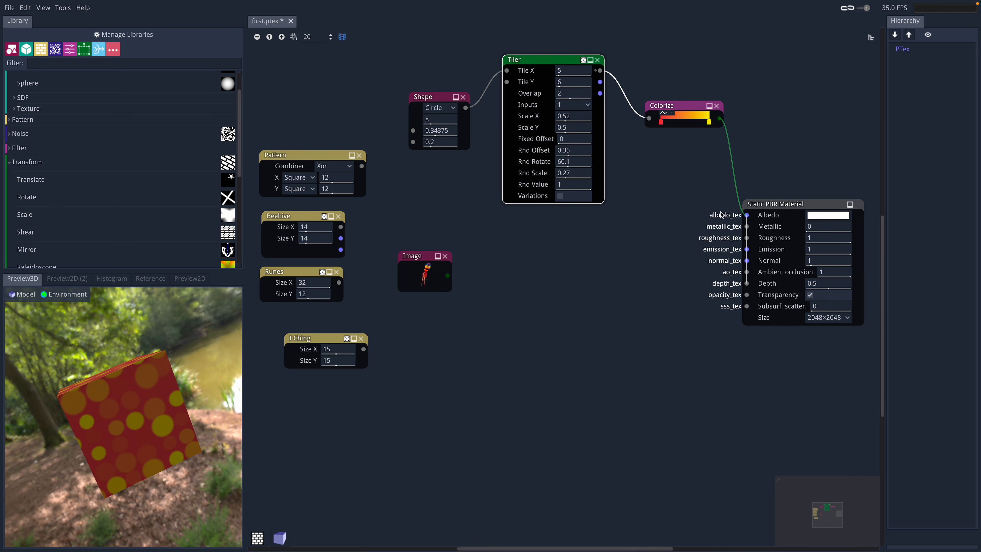
Step: Disconnect Colorize from Albedo and connect the Image node directly to the material's Albedo
drag(721, 215, 680, 227)
drag(423, 257, 472, 249)
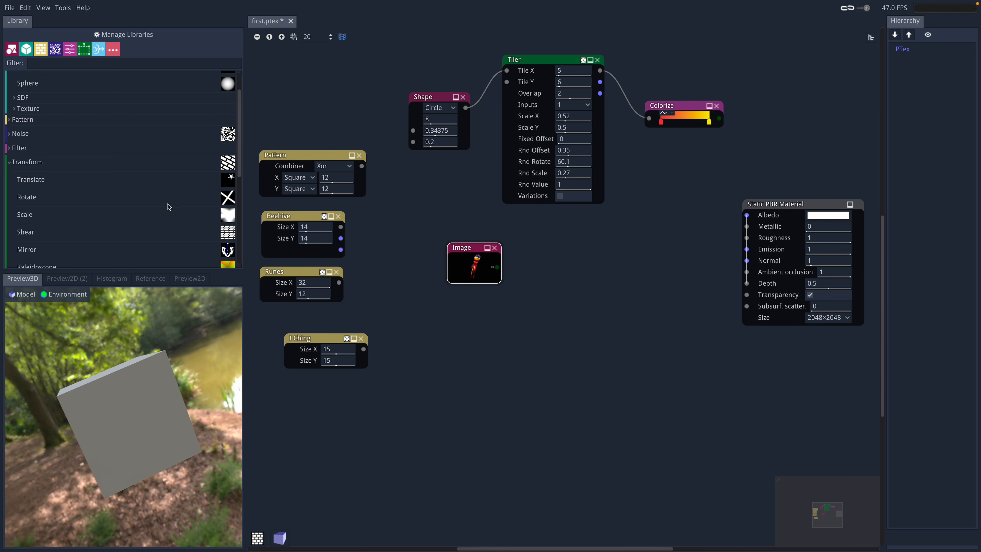
scroll(131, 196, down, 1)
scroll(41, 174, down, 1)
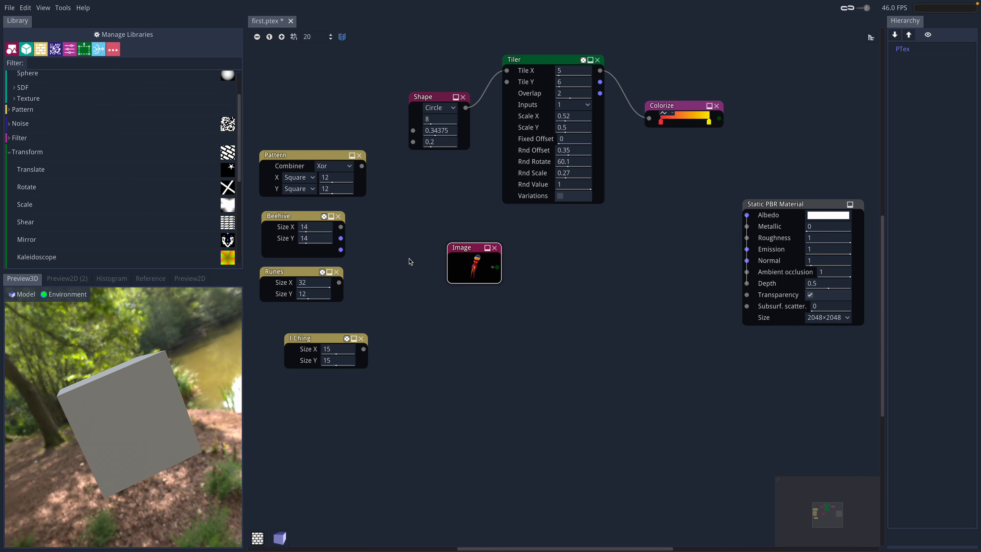
drag(730, 220, 746, 215)
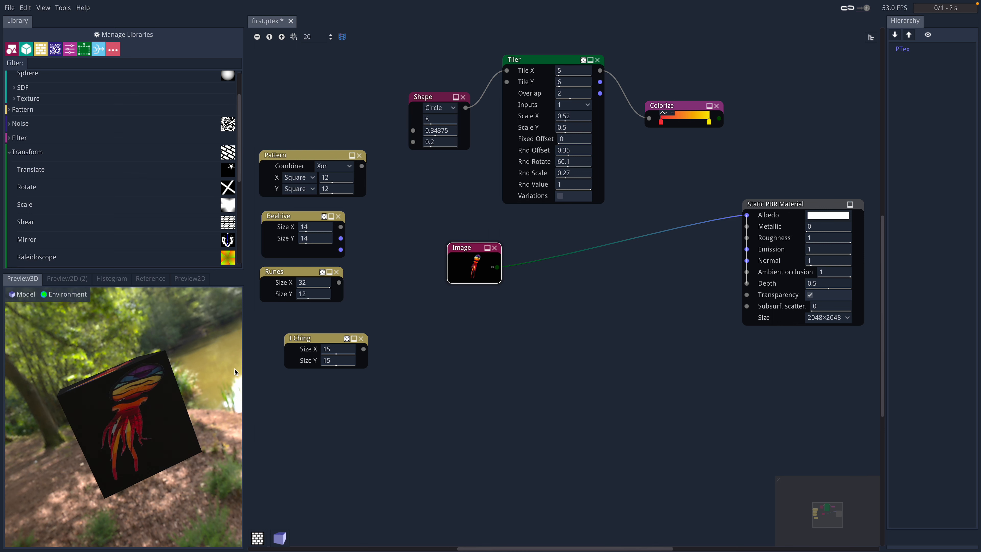
Step: Insert a Rotate node between the Image and Albedo and set its Rotate value to 218.555
drag(208, 189, 567, 259)
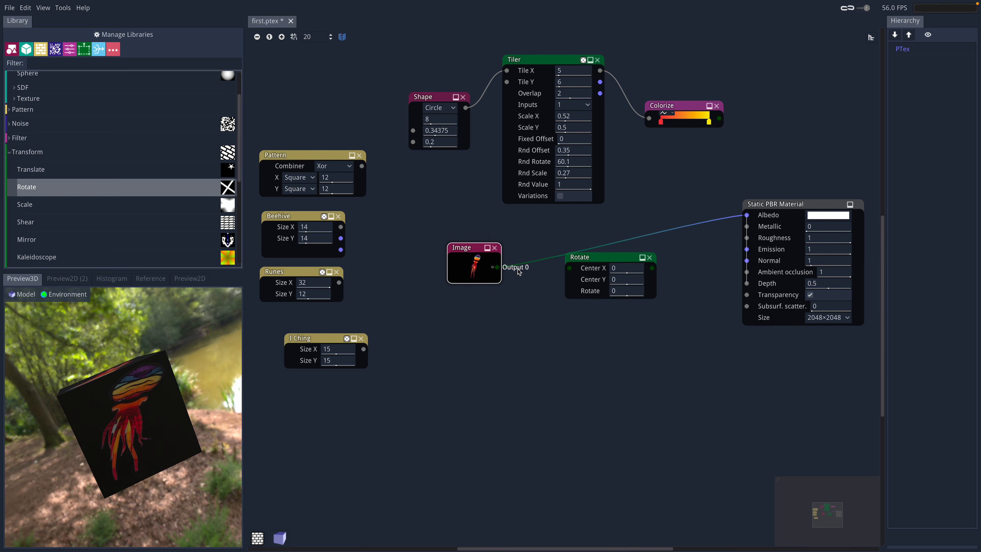
drag(498, 267, 569, 267)
drag(653, 268, 748, 215)
drag(613, 274, 653, 294)
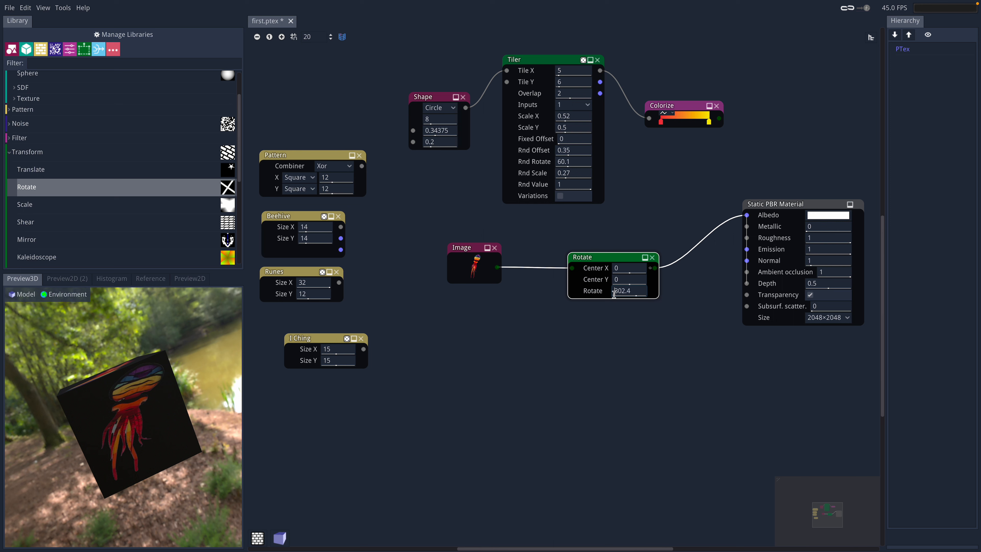
drag(628, 294, 593, 288)
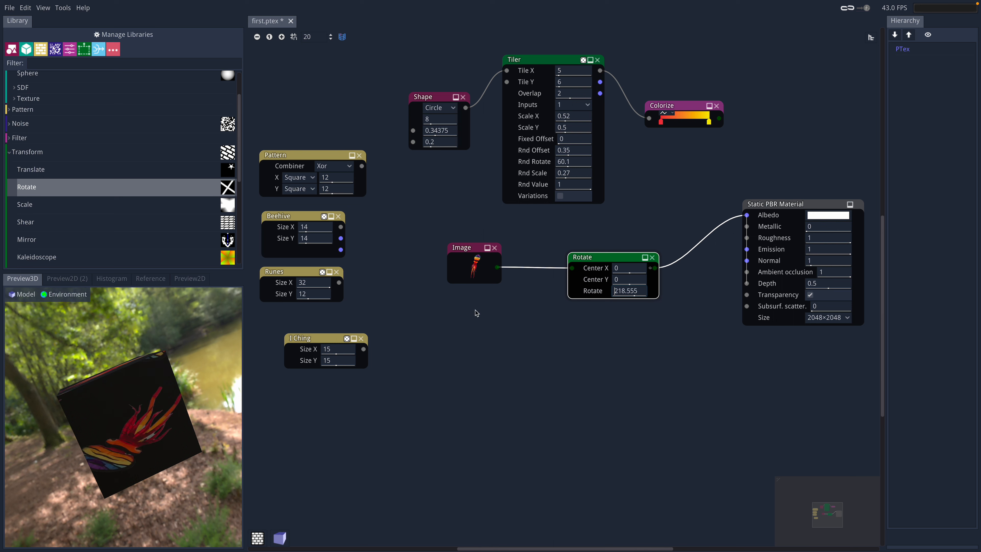
Step: Browse the library's Transform nodes and expand the Tile2x2 and Splatter entries to examine their variants
scroll(92, 220, down, 2)
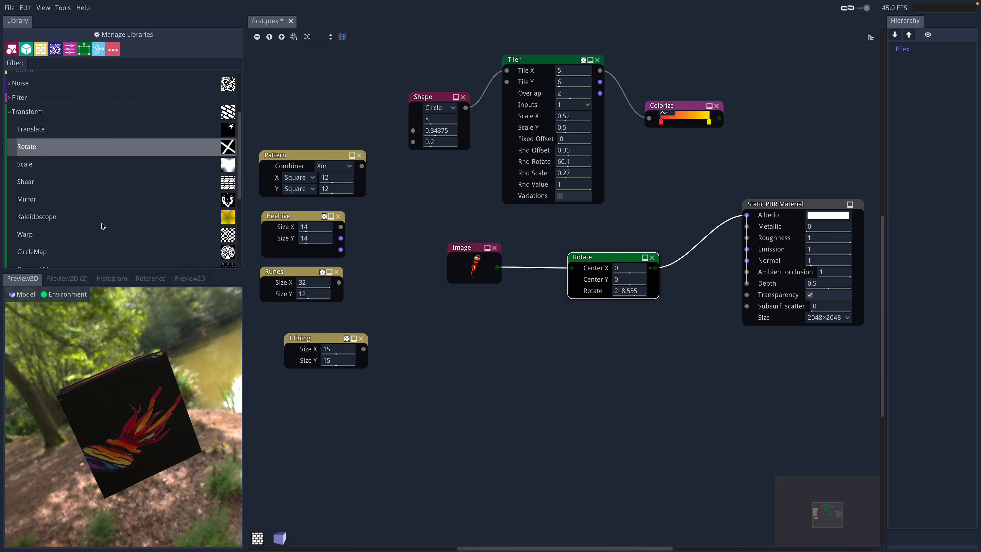
scroll(154, 226, down, 2)
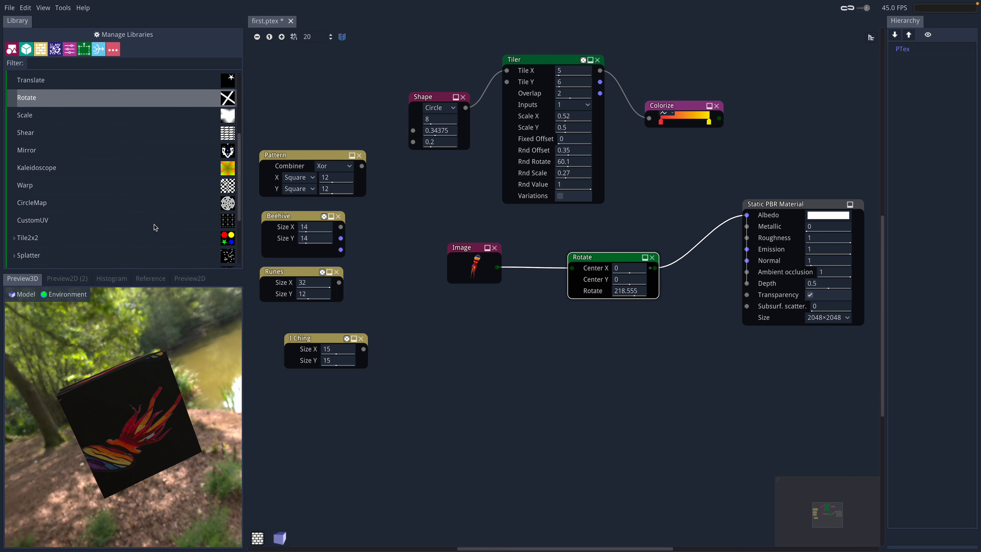
scroll(62, 247, down, 2)
scroll(65, 243, down, 1)
scroll(76, 193, up, 1)
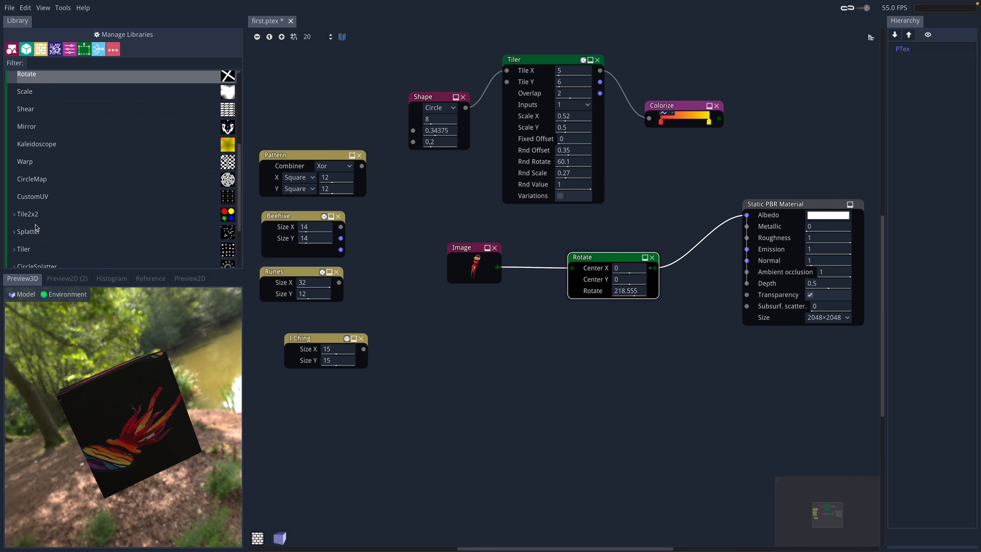
click(16, 216)
scroll(23, 228, down, 1)
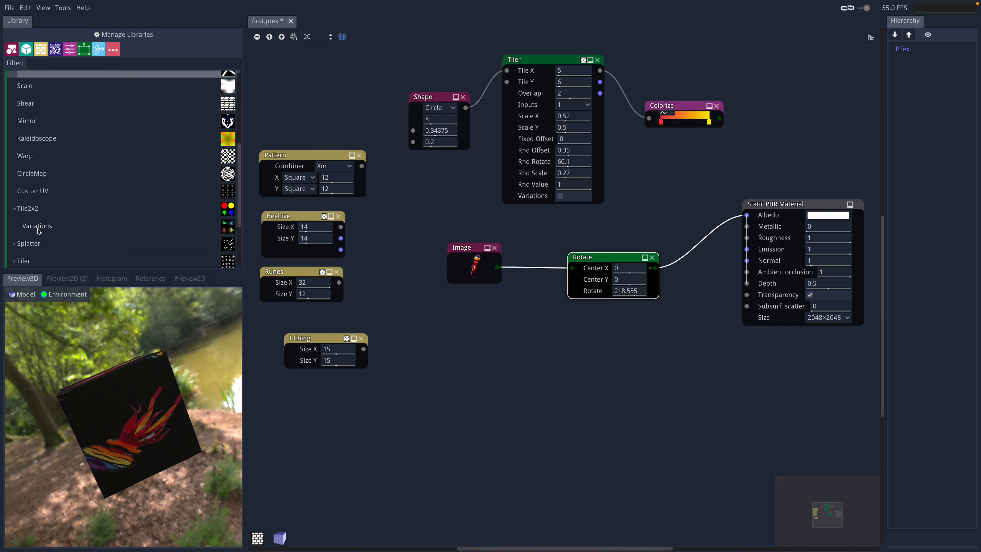
click(15, 243)
scroll(81, 242, down, 2)
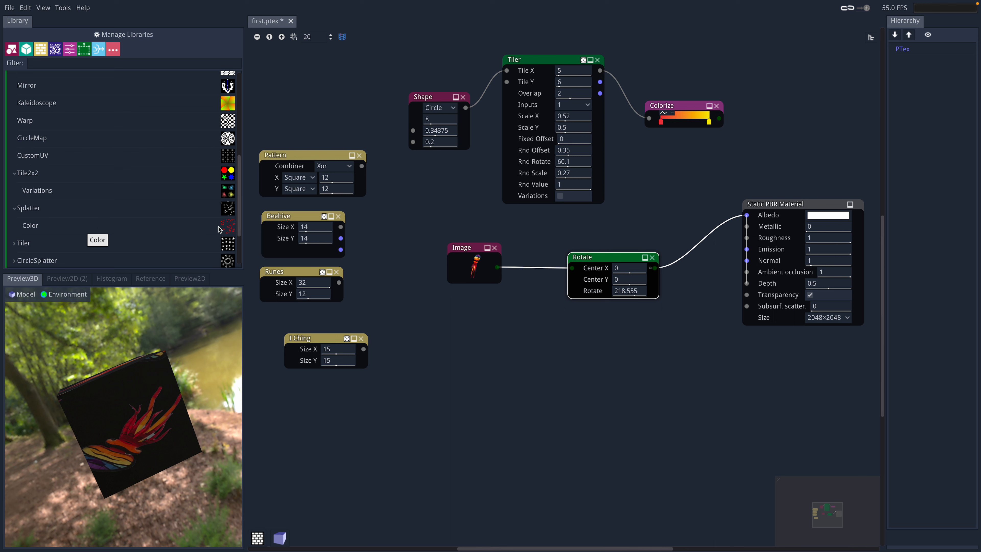
Step: Add a Color Splatter node below Rotate, feed the Image into it and connect its output to Albedo
click(226, 230)
drag(558, 326, 559, 327)
drag(499, 267, 568, 340)
drag(656, 342, 735, 223)
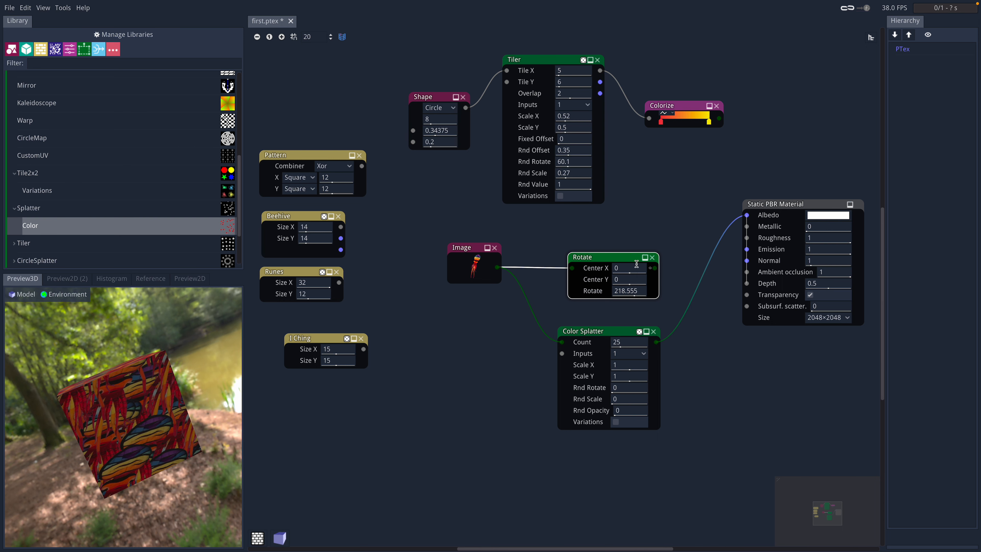
Step: Set the Rotate node's Center X to -0.205 and move the node slightly away from the Color Splatter
drag(633, 265, 611, 244)
click(632, 246)
scroll(632, 246, right, 3)
drag(711, 179, 692, 206)
drag(534, 224, 518, 199)
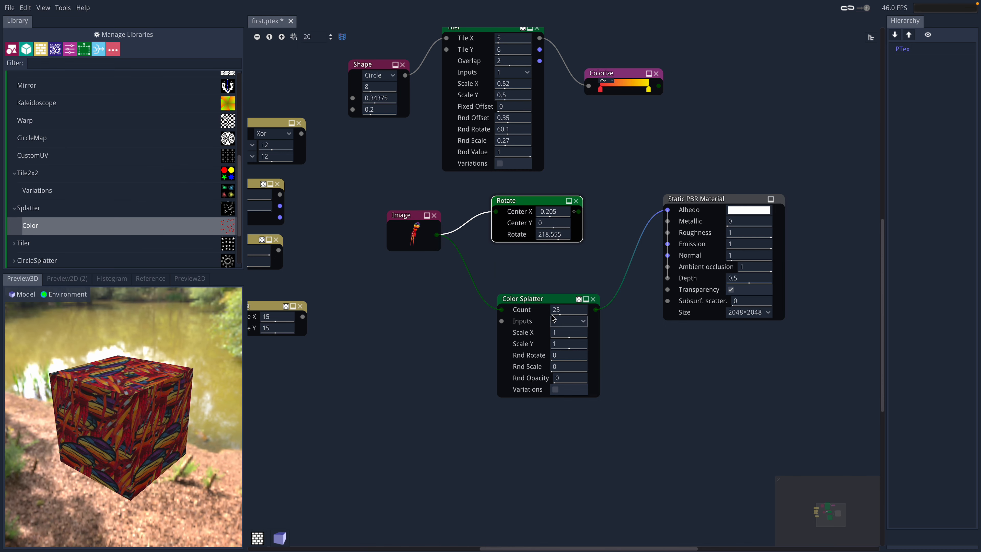
Step: Set the Color Splatter's Count to 16 and both Scale X and Scale Y to 0.5
drag(561, 311, 546, 317)
click(564, 335)
key(Tab)
text(0.)
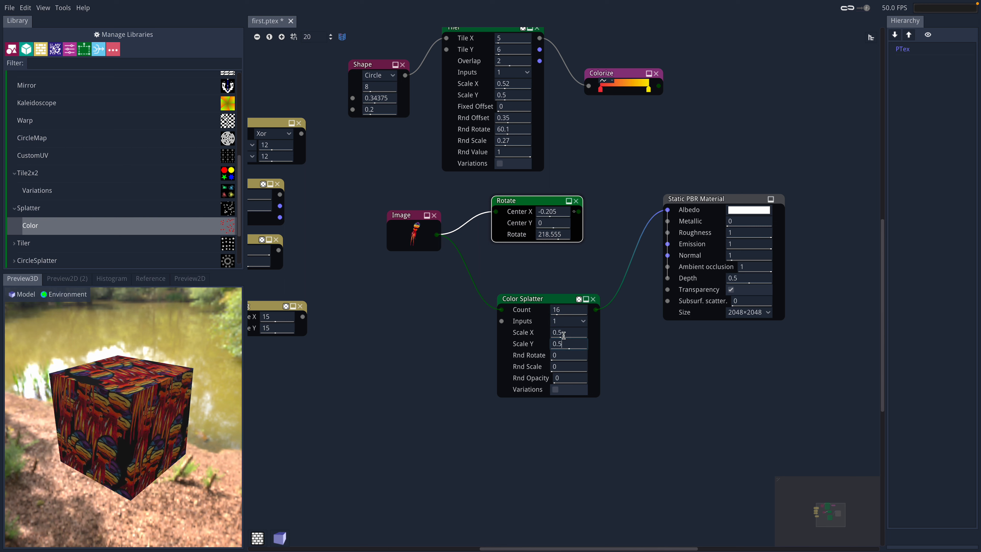
text(5)
key(Return)
Step: Set the Color Splatter's Rnd Rotate to 42.7 and Rnd Scale to 0.22
drag(137, 411, 112, 411)
drag(556, 357, 591, 360)
drag(137, 411, 181, 411)
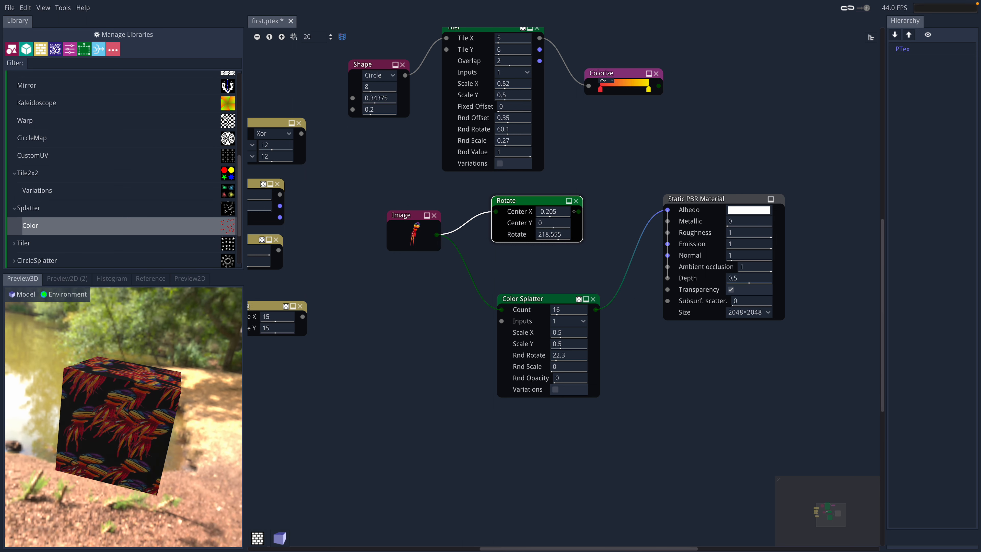
drag(563, 359, 594, 361)
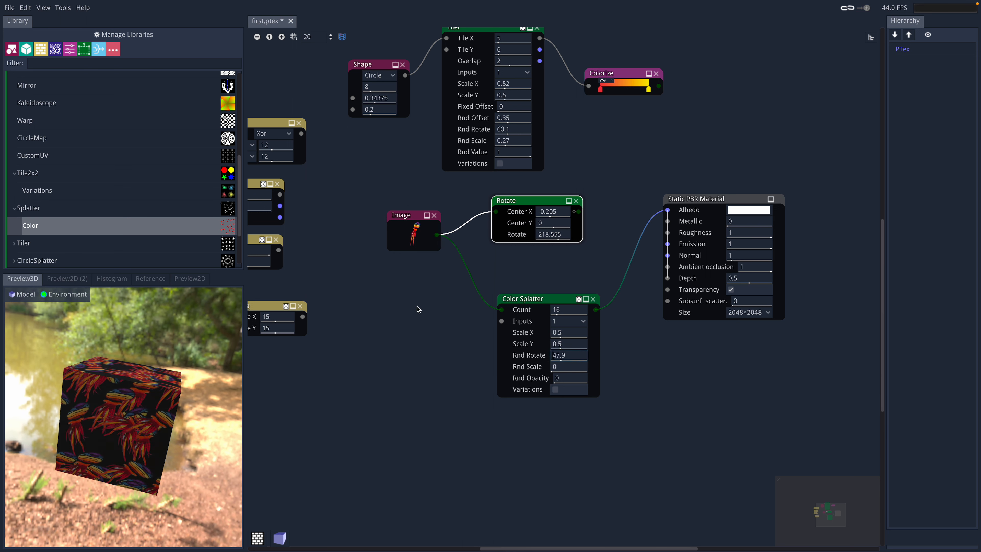
drag(150, 420, 134, 425)
drag(565, 358, 578, 372)
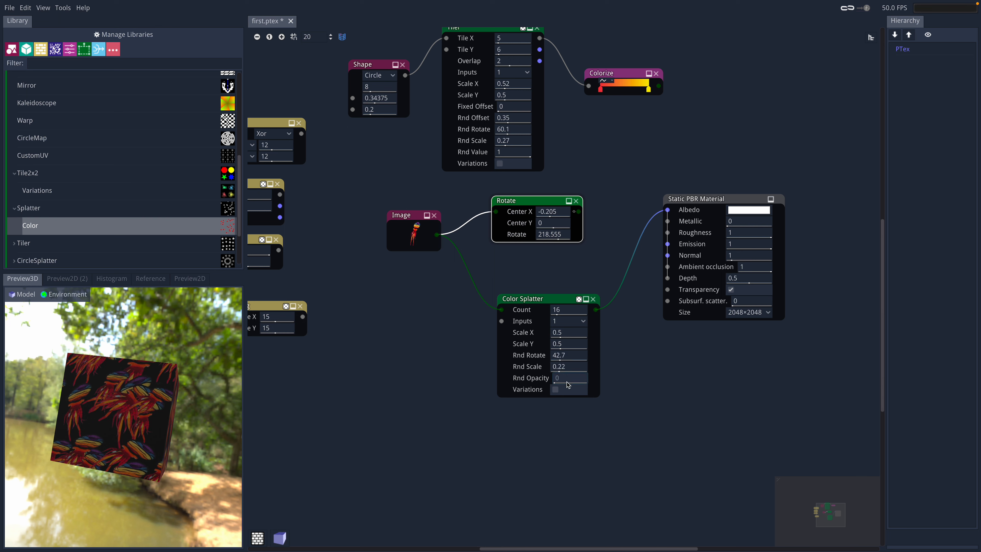
Step: Set the Color Splatter's Rnd Rotate to 50.2, Rnd Scale to 0.28 and Rnd Opacity to 0.13
drag(626, 379, 582, 360)
click(577, 355)
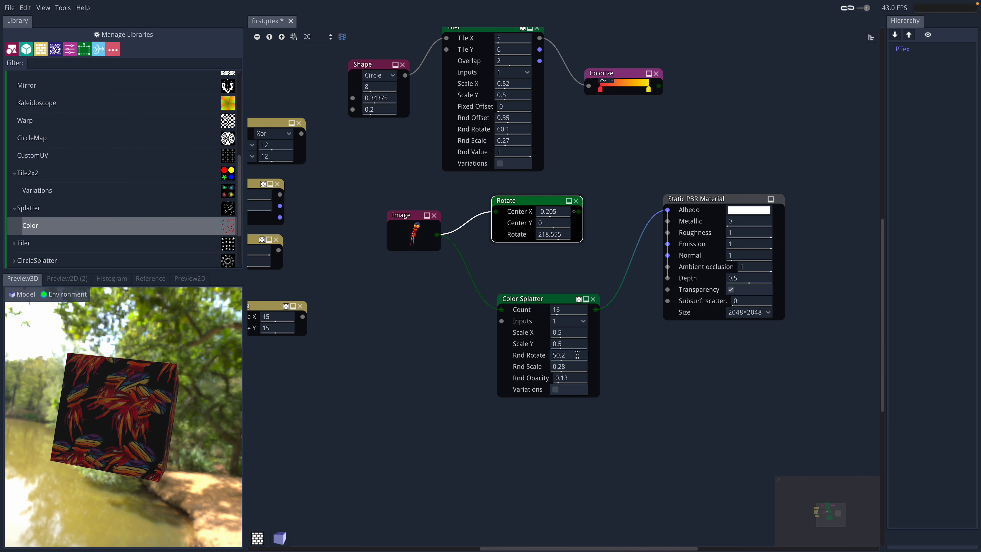
Step: Try the Color Splatter's Inputs setting at 4 and 16, and return it to 1
click(576, 323)
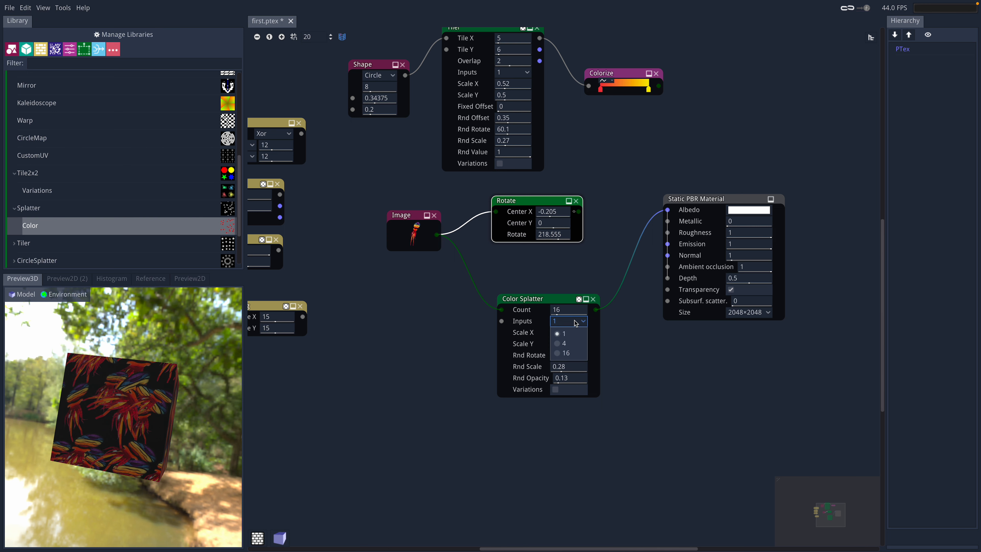
click(562, 344)
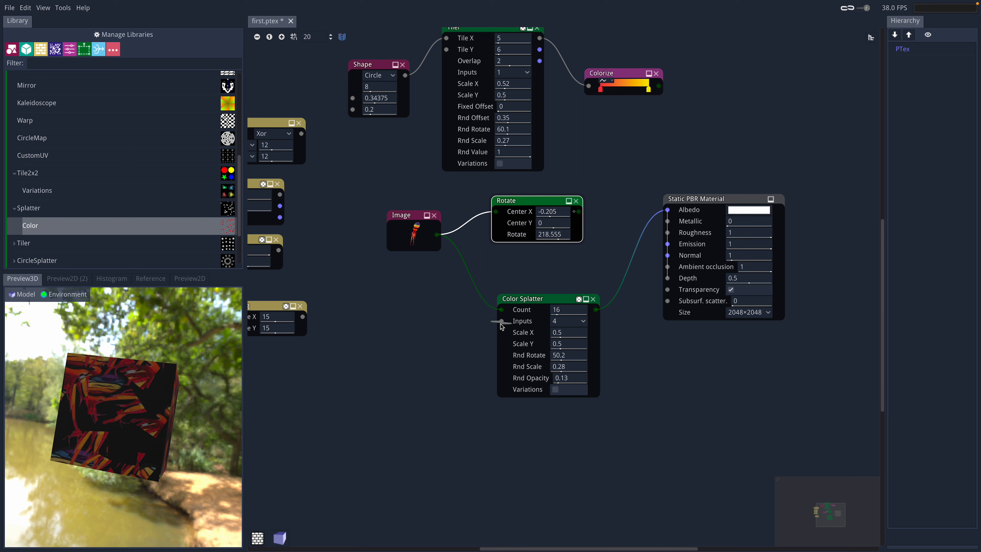
drag(478, 318, 479, 319)
click(460, 311)
click(564, 323)
click(561, 354)
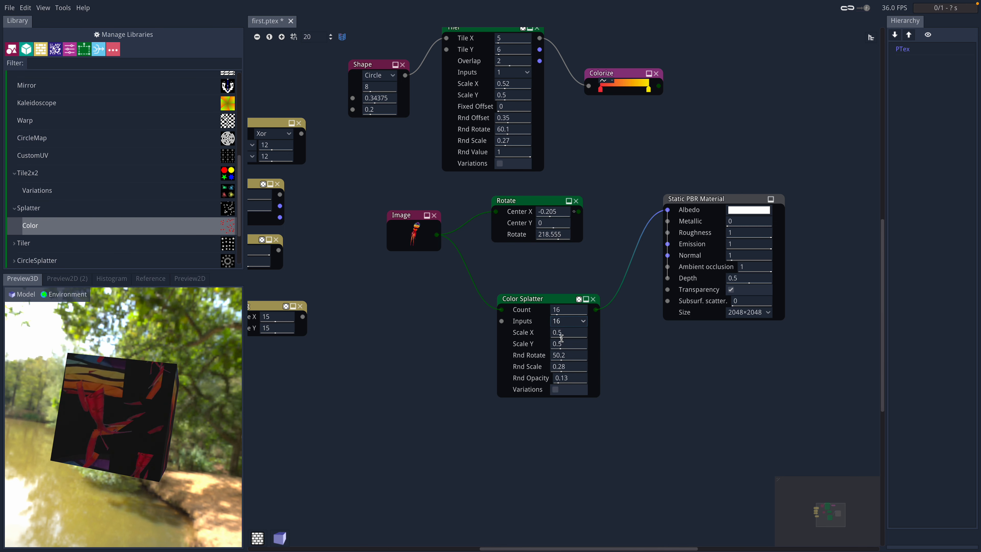
click(566, 322)
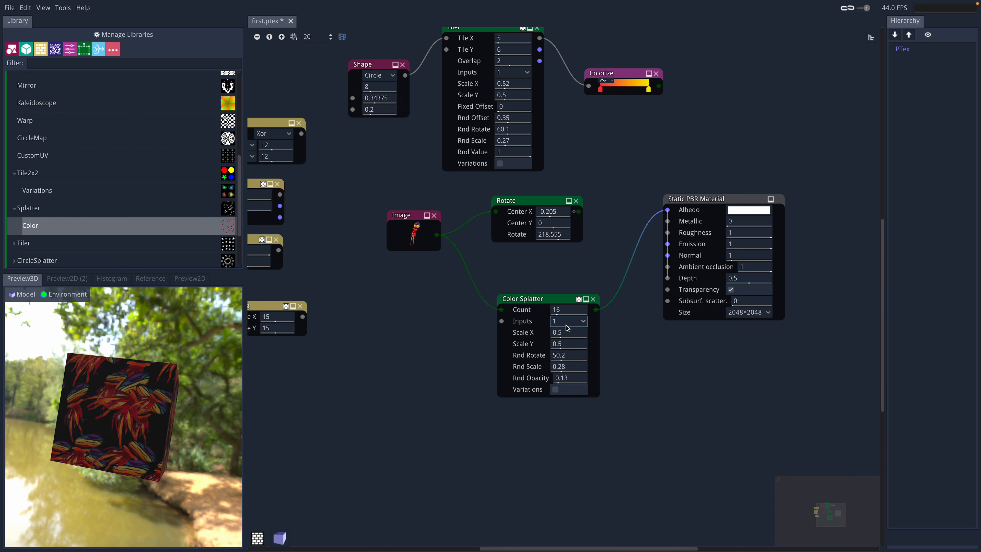
Step: Set the Color Splatter's Rnd Opacity to 0 and enable Variations
drag(566, 373, 509, 378)
click(556, 389)
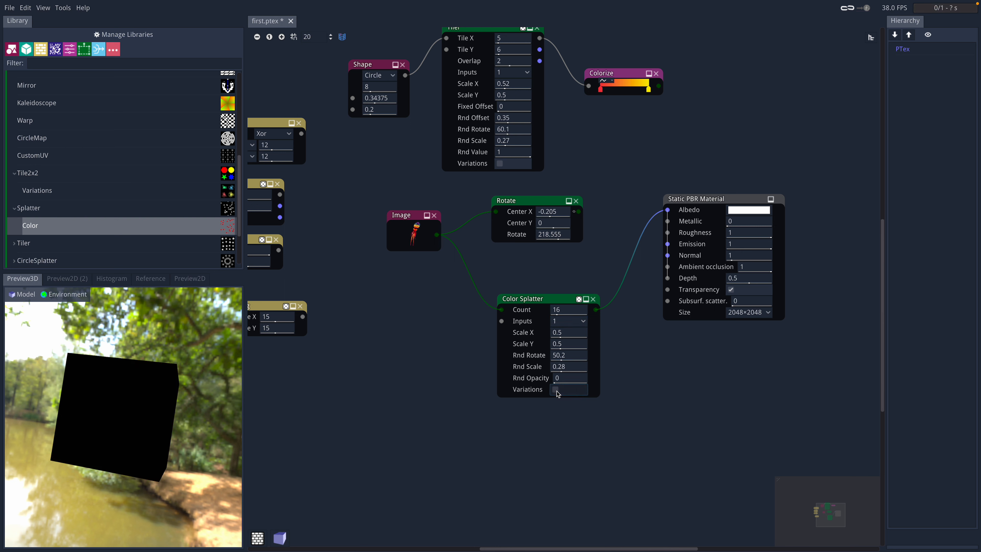
Step: Randomize the Color Splatter's seed several times and set its Count to 27
click(579, 299)
click(580, 299)
click(580, 299)
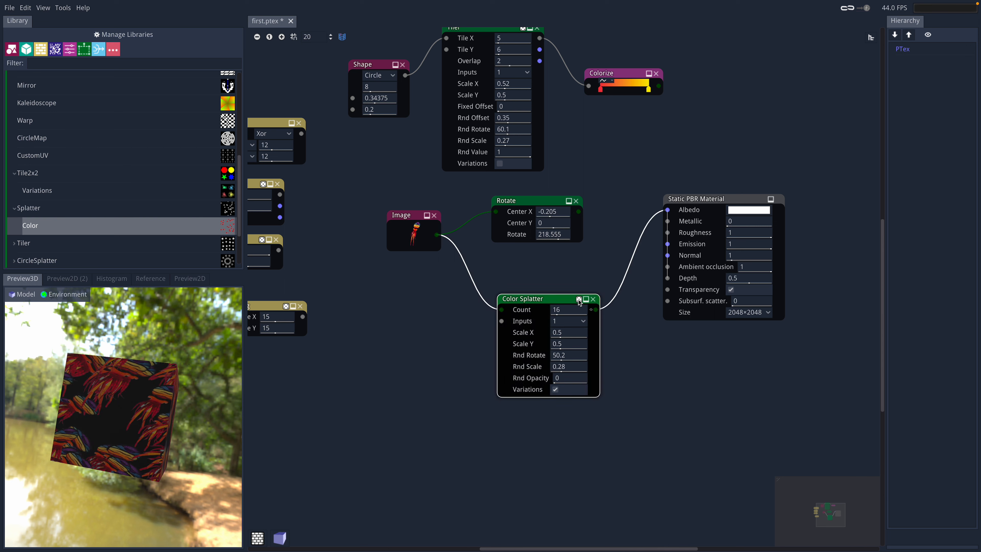
click(579, 299)
drag(565, 312, 573, 314)
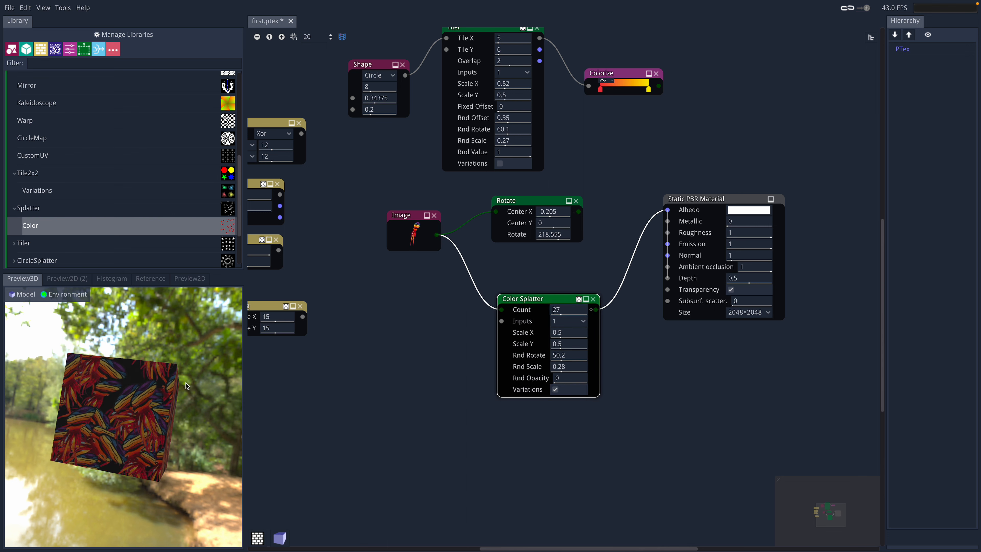
drag(147, 363, 150, 393)
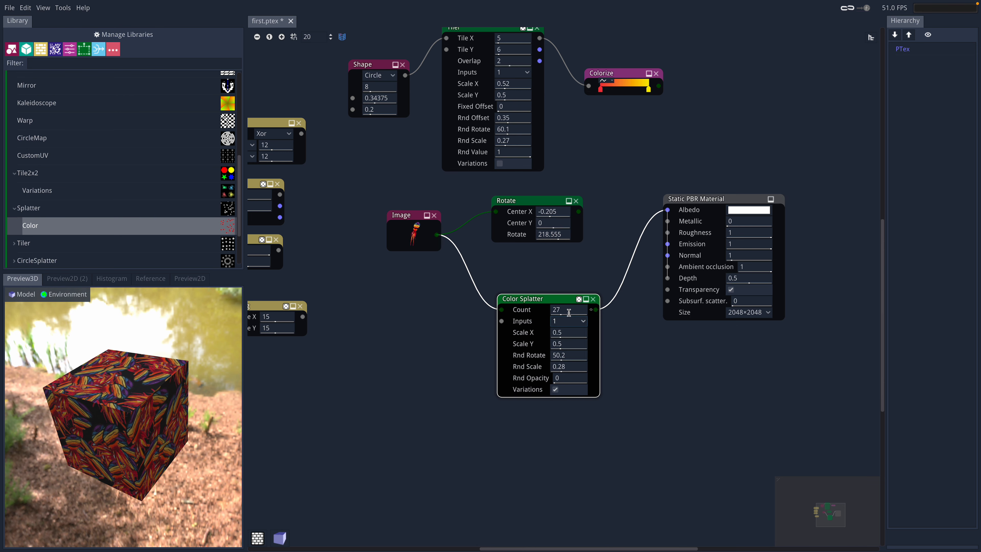
Step: Switch to Finder and preview squid.png and squid Background Removed.png on the Desktop
click(361, 287)
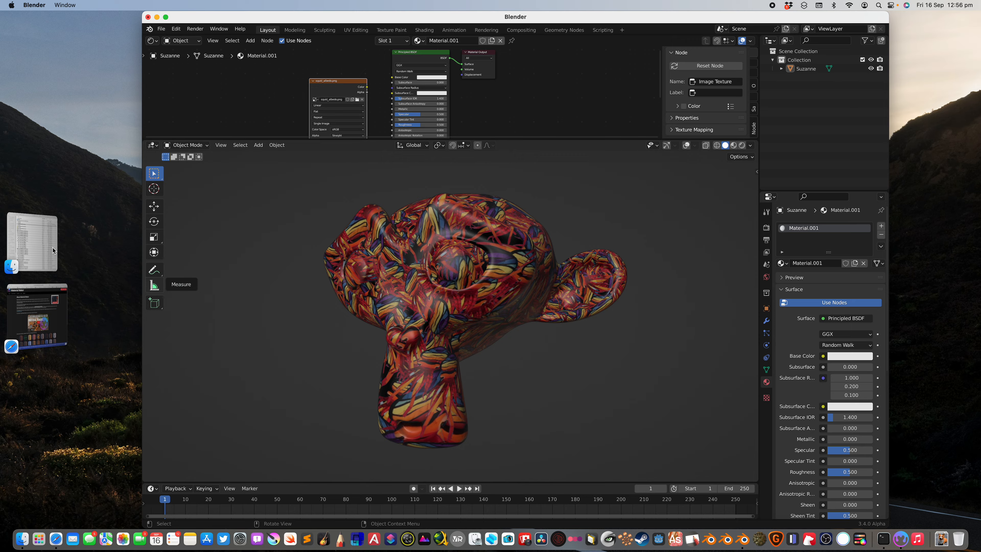
click(32, 241)
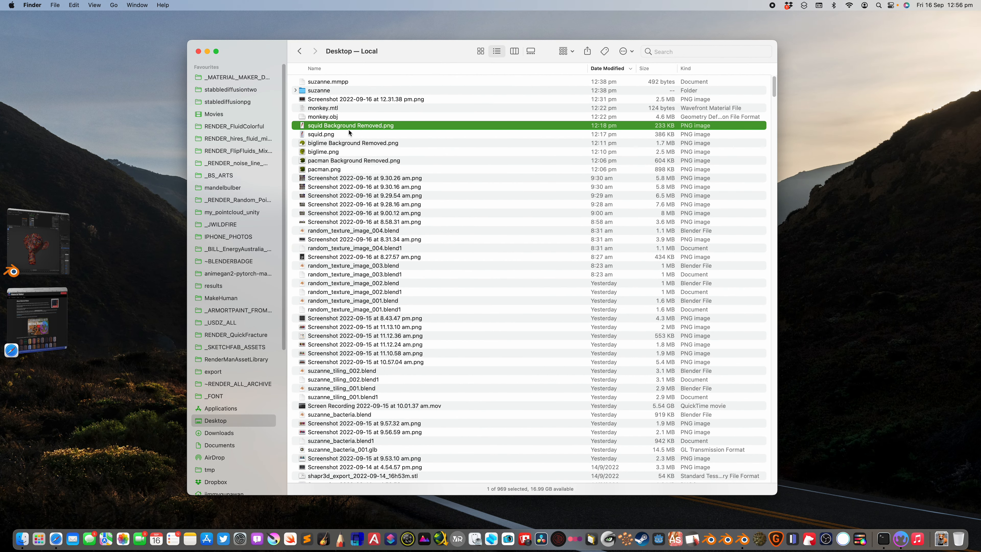
click(350, 135)
key(space)
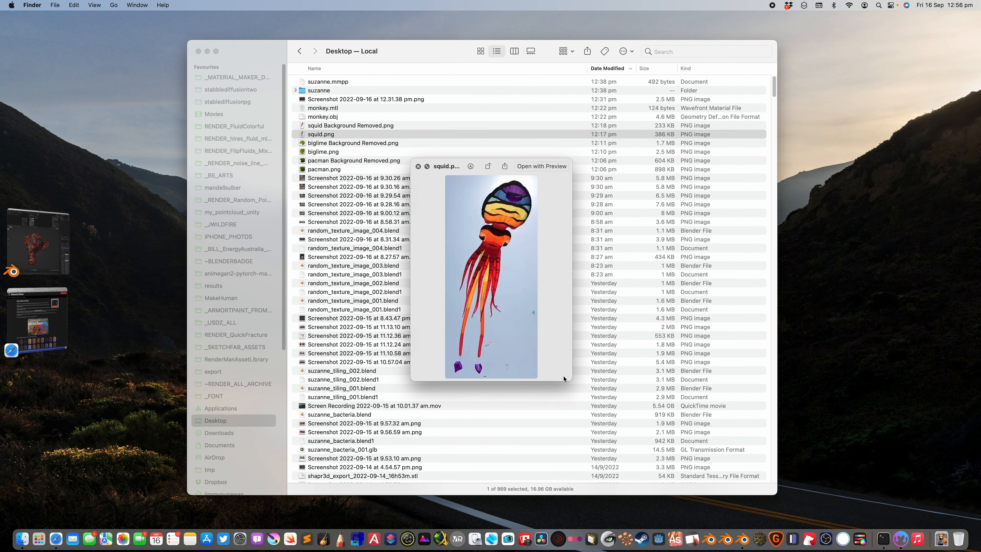
drag(570, 377, 630, 450)
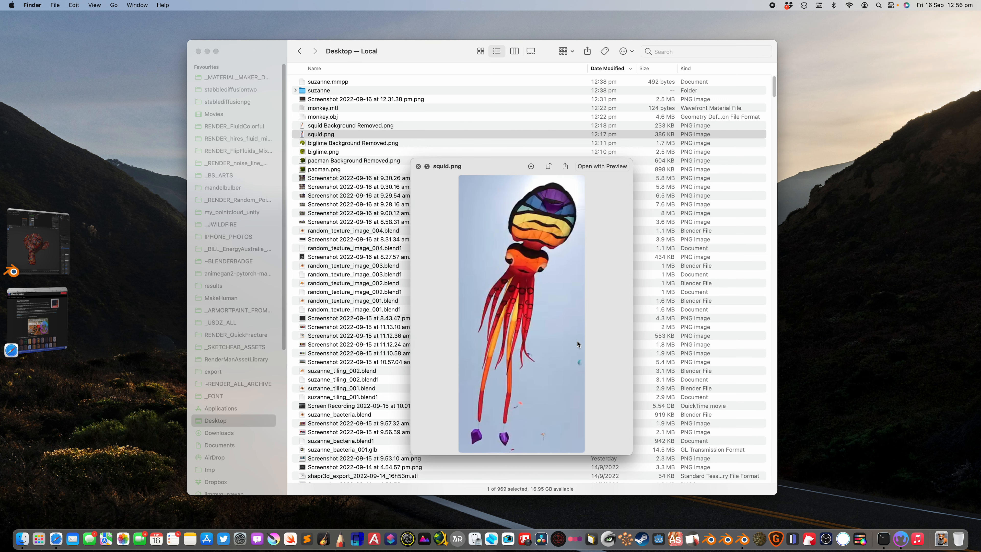
key(Up)
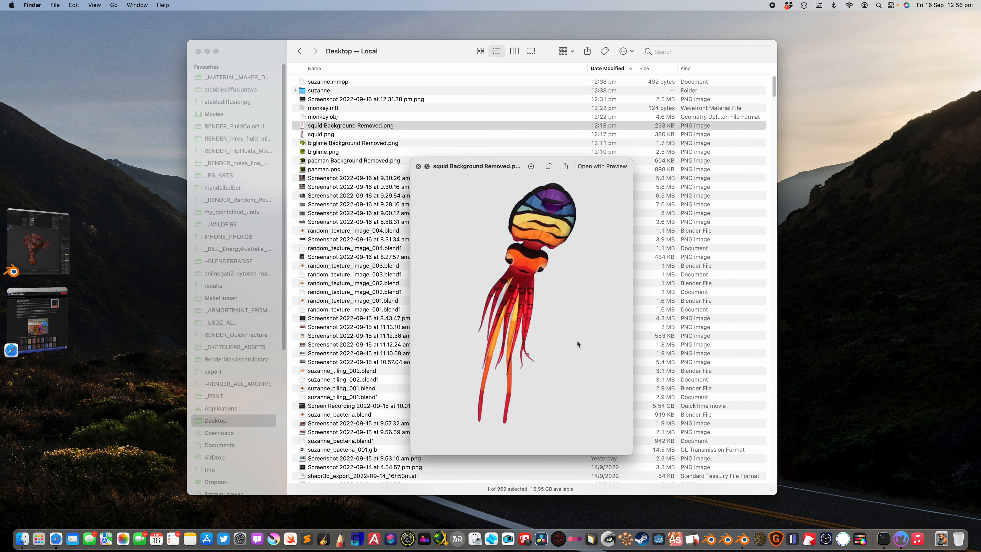
click(419, 167)
Step: Preview biglime.png and biglime Background Removed.png in Finder, and return to Material Maker
click(362, 149)
key(space)
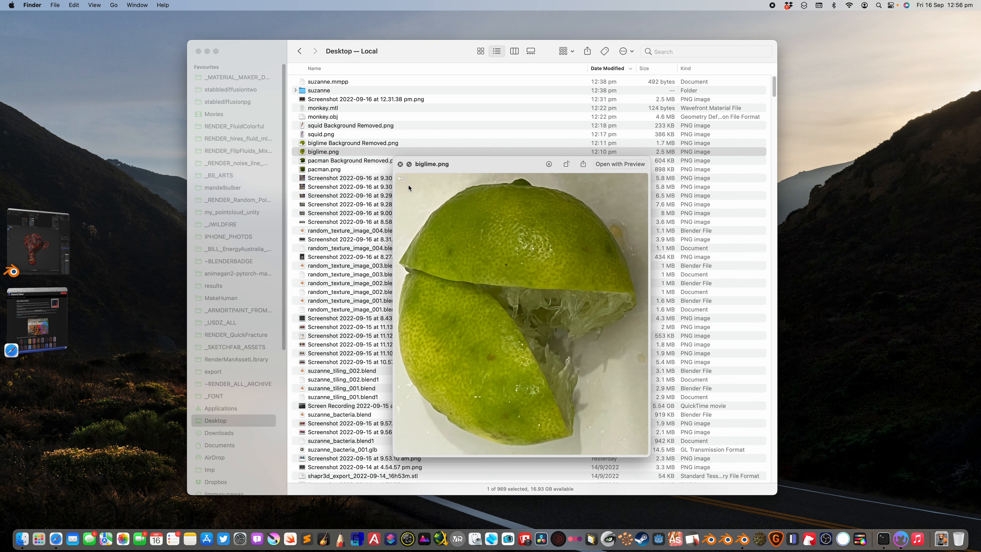
click(400, 167)
key(Up)
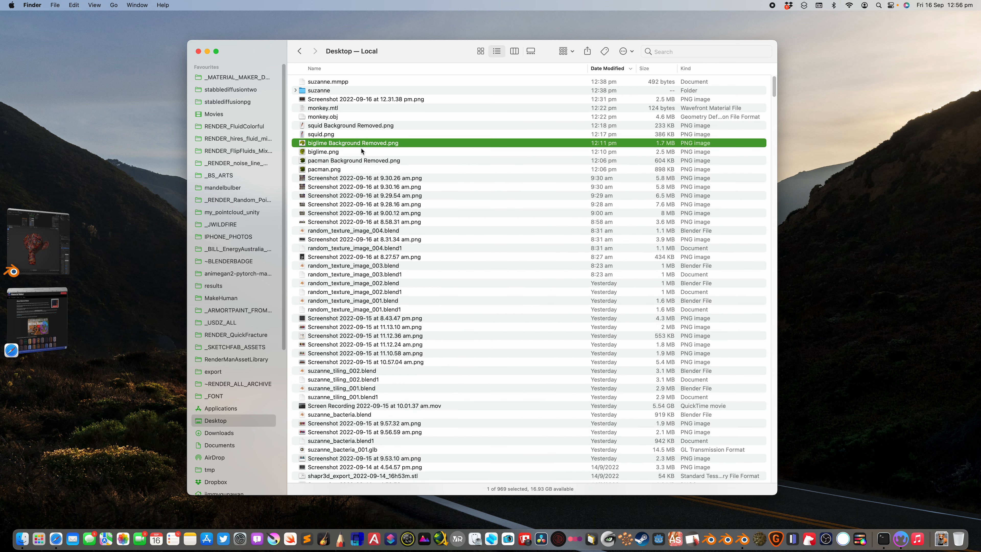
key(space)
click(266, 46)
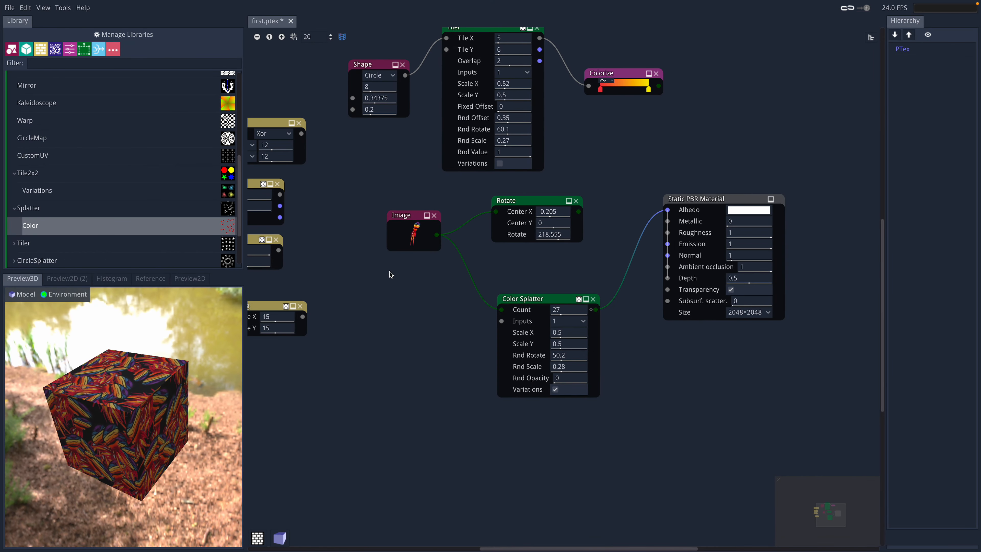
Step: Add a second Image node below the squid Image node
scroll(389, 275, down, 1)
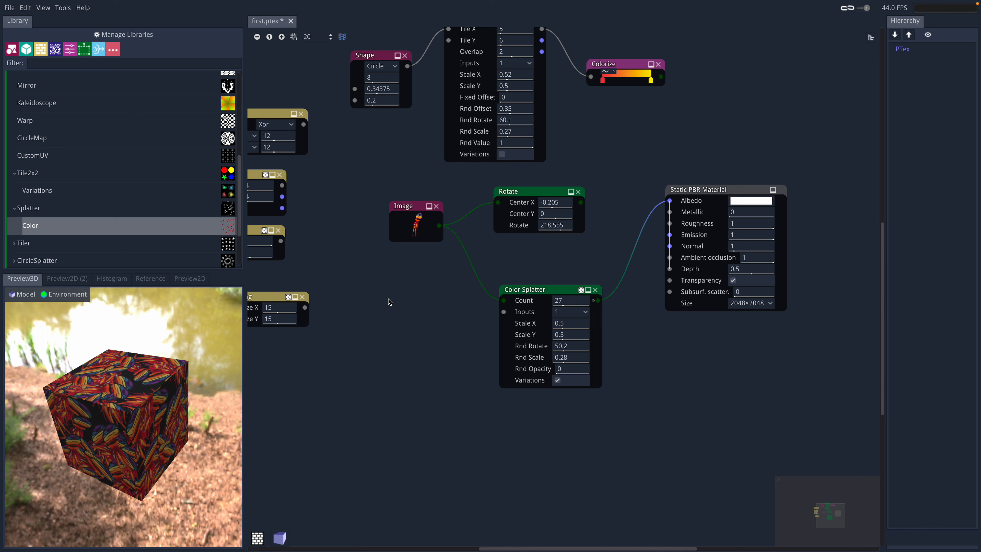
right_click(389, 301)
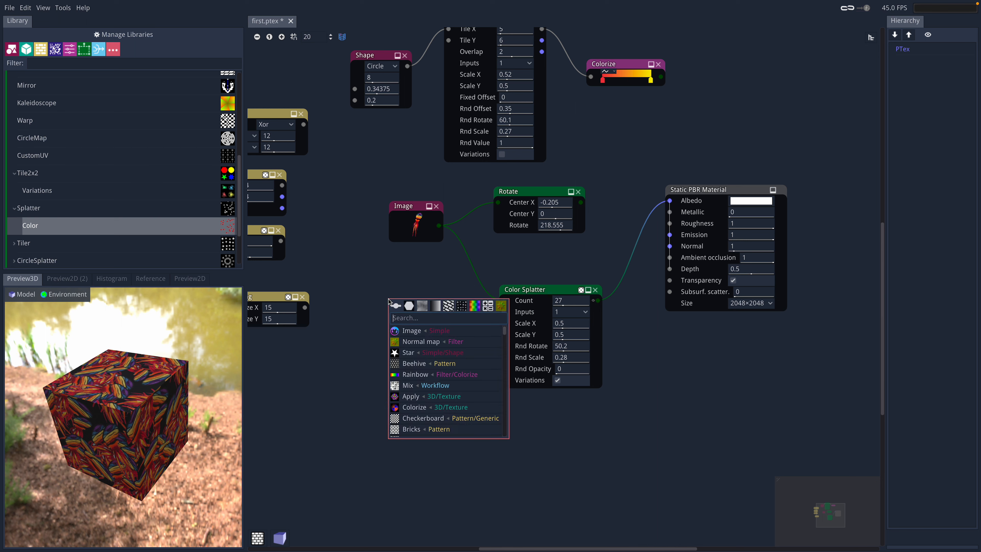
click(404, 330)
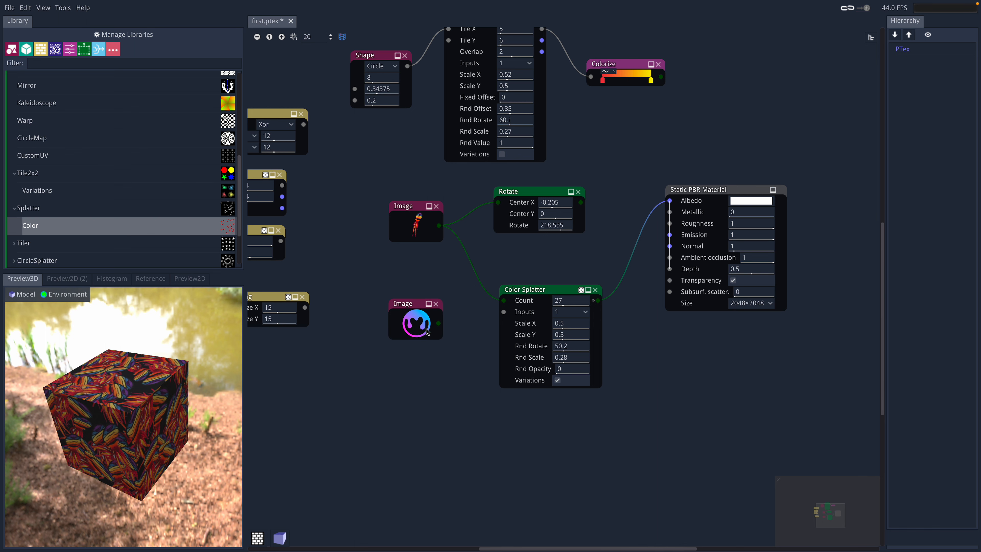
Step: Load biglime.png from the Desktop into the new Image node
click(426, 328)
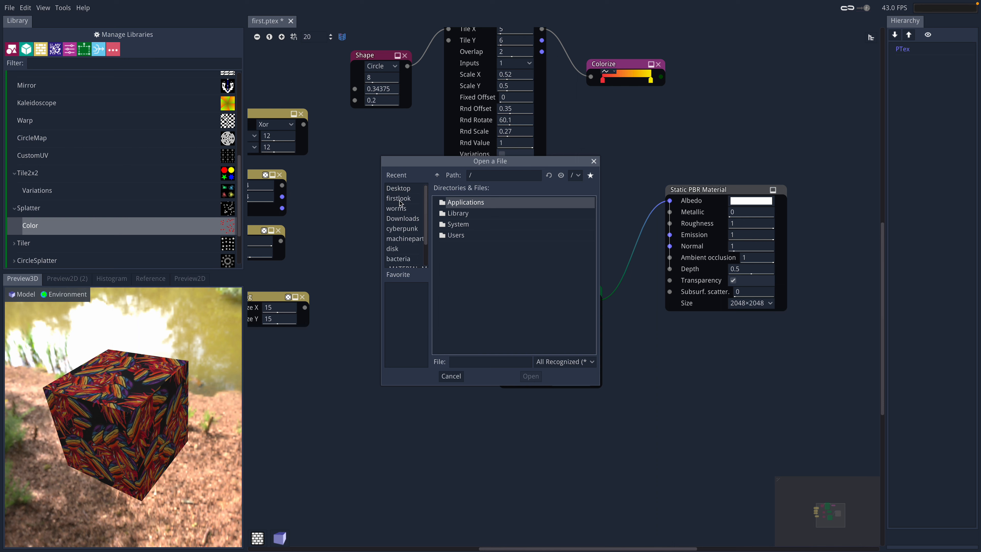
click(401, 189)
scroll(595, 255, down, 5)
scroll(598, 258, down, 15)
scroll(600, 255, up, 8)
scroll(600, 251, up, 5)
scroll(541, 278, up, 8)
scroll(500, 267, up, 10)
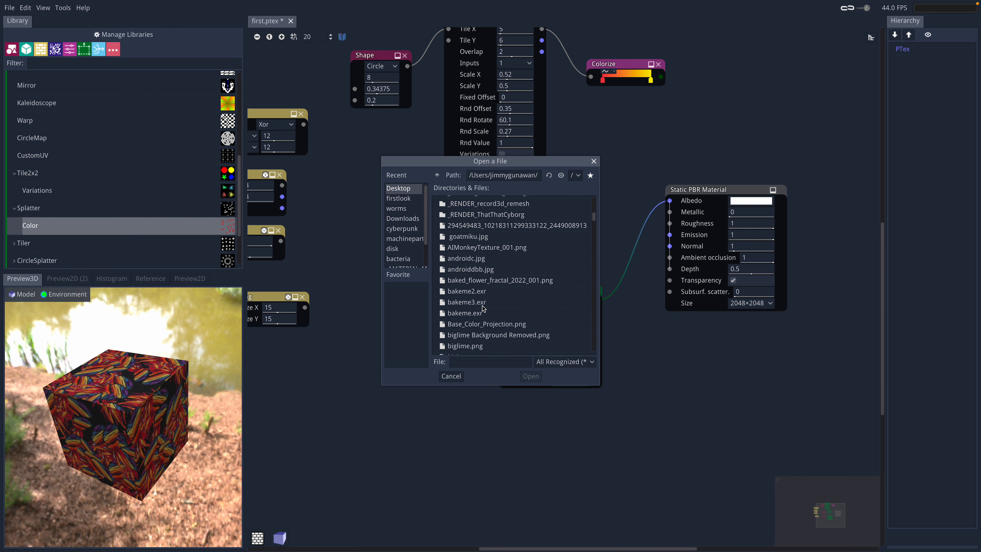
click(483, 340)
click(531, 376)
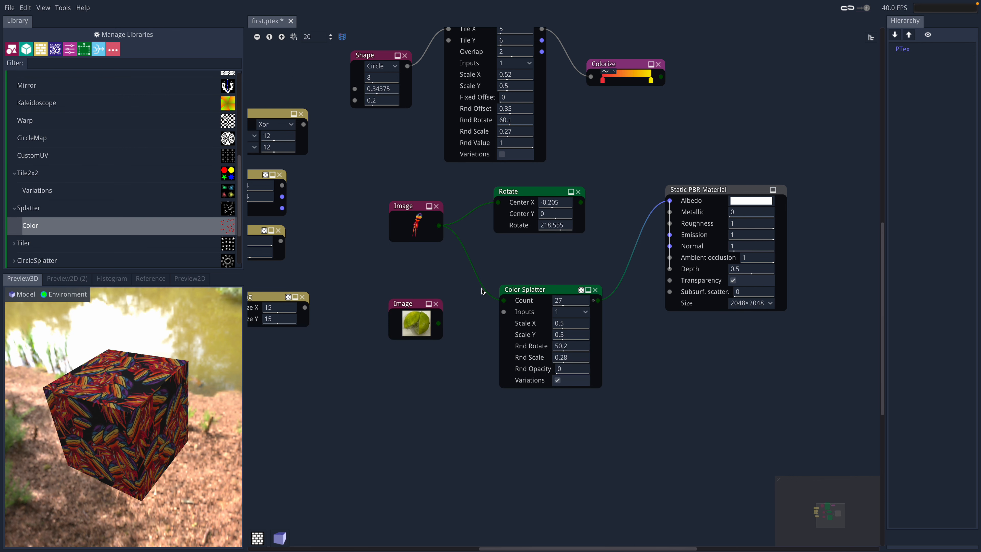
Step: Connect the lime Image's output to the PBR material's Albedo and to the Color Splatter's input
drag(508, 315, 670, 201)
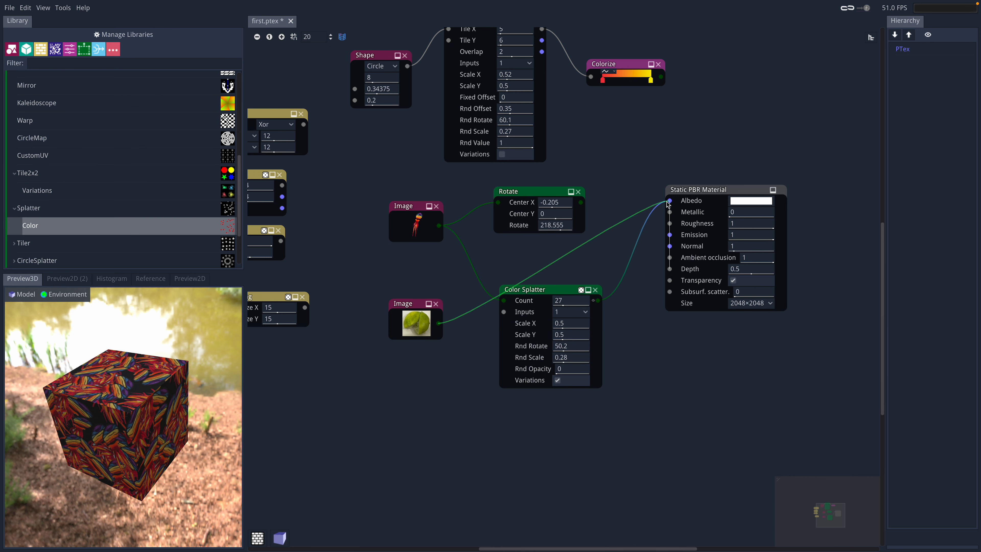
ctrl+drag(141, 410, 141, 388)
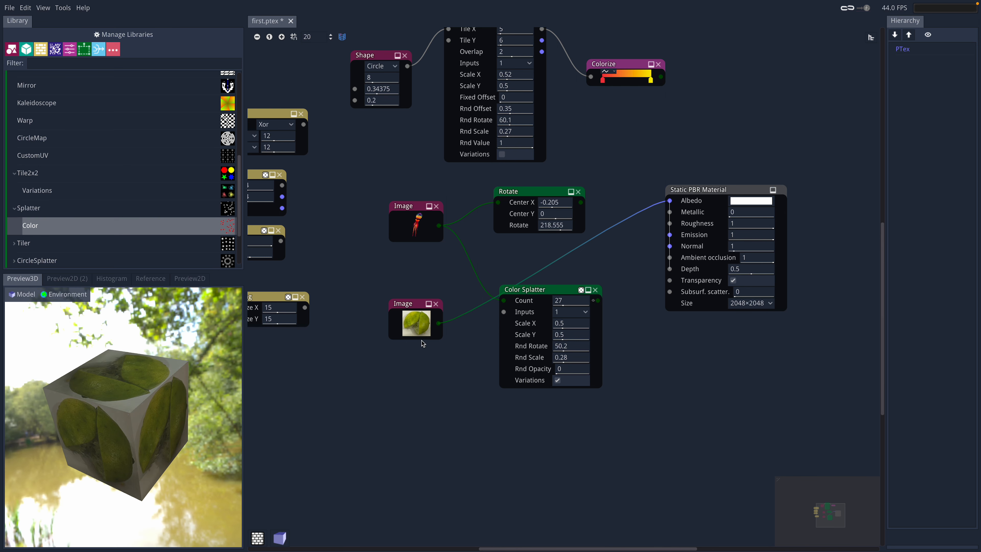
drag(497, 305, 503, 301)
Step: Replace the lime Image node's picture with biglime Background Removed.png from the Desktop
click(418, 334)
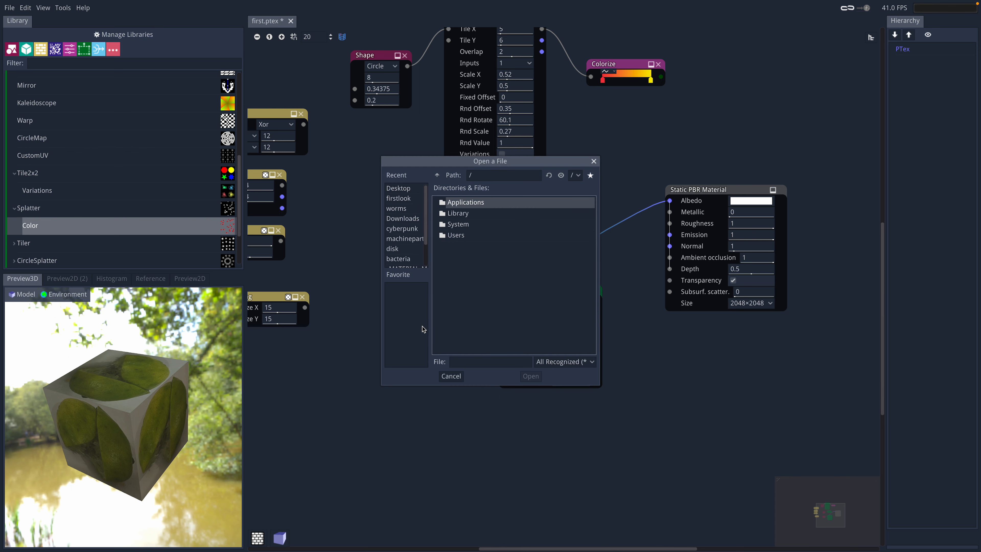
click(409, 189)
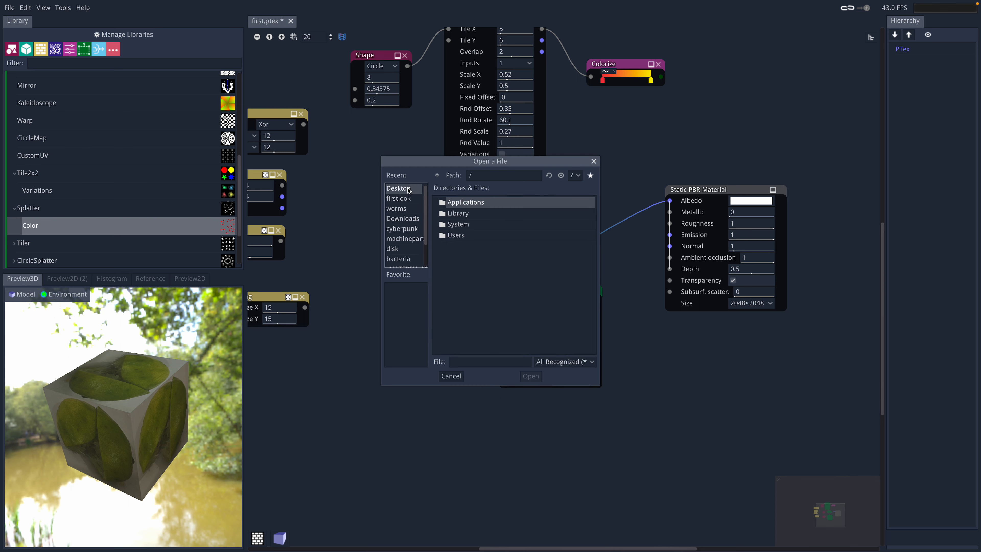
drag(593, 206, 605, 224)
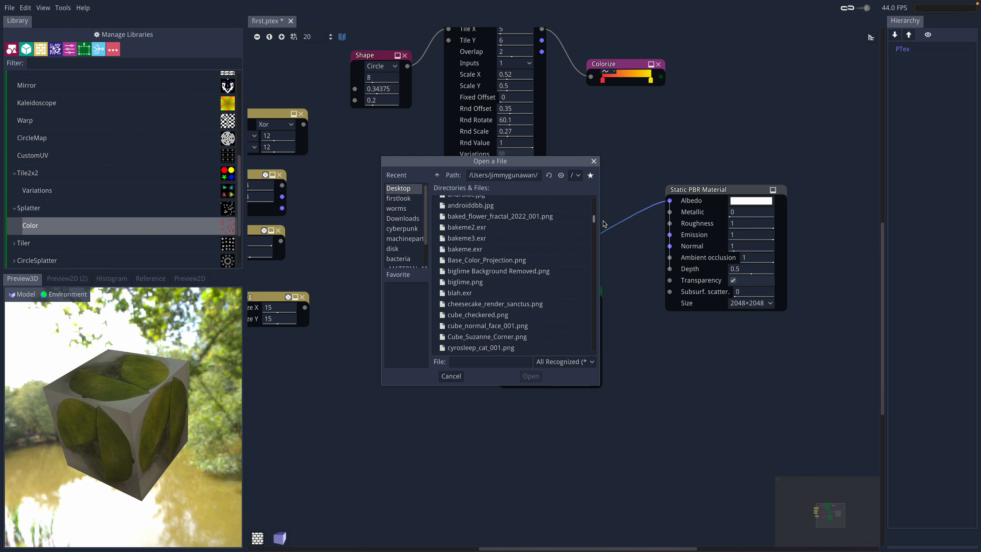
click(514, 272)
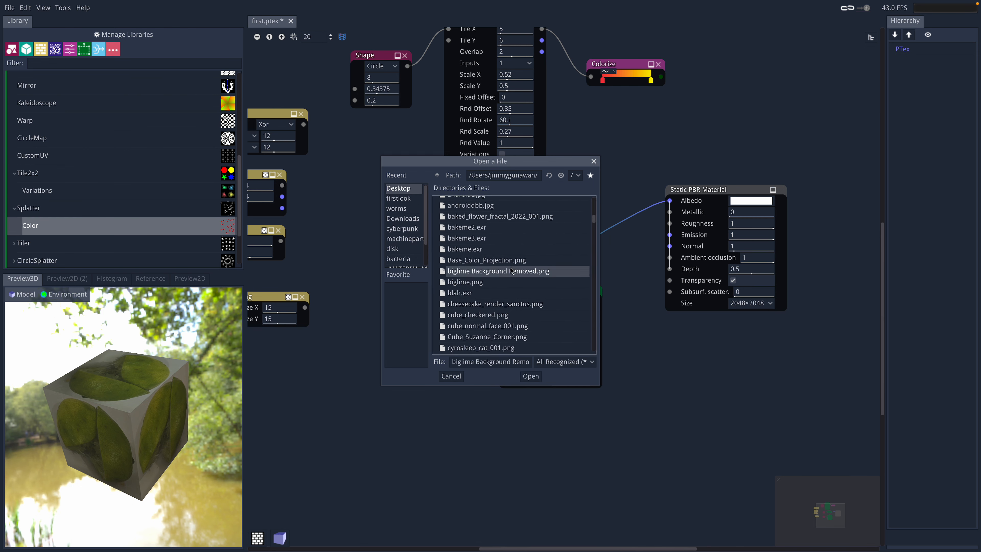
click(531, 376)
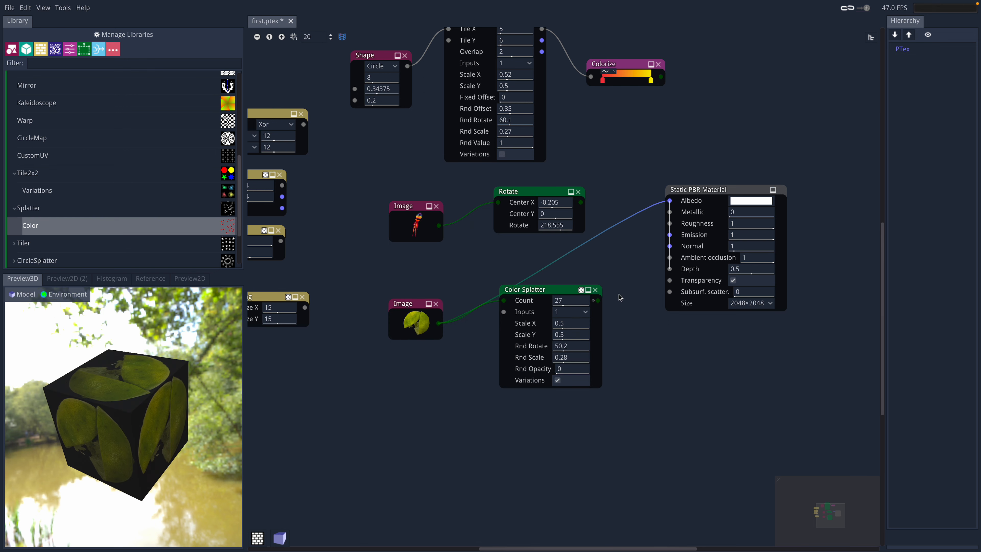
Step: Connect the Color Splatter's output to Albedo, and move the Color Splatter and lime Image nodes up towards the Rotate node
drag(597, 302, 670, 200)
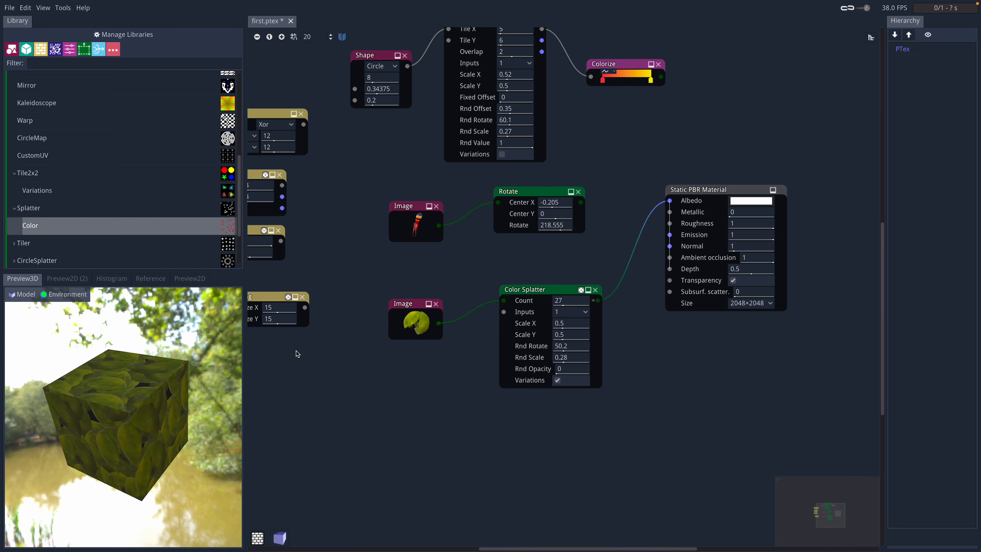
drag(542, 289, 541, 255)
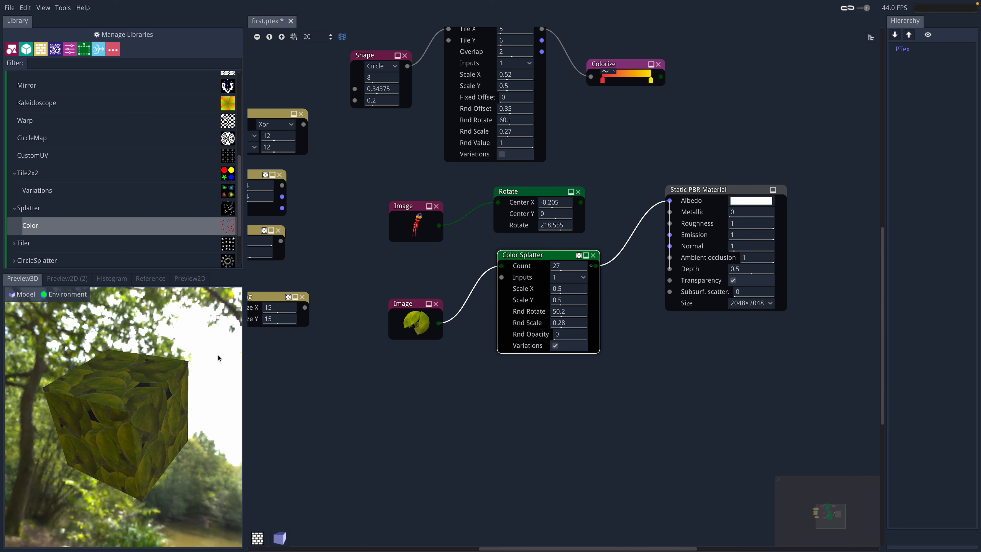
ctrl+drag(415, 303, 421, 284)
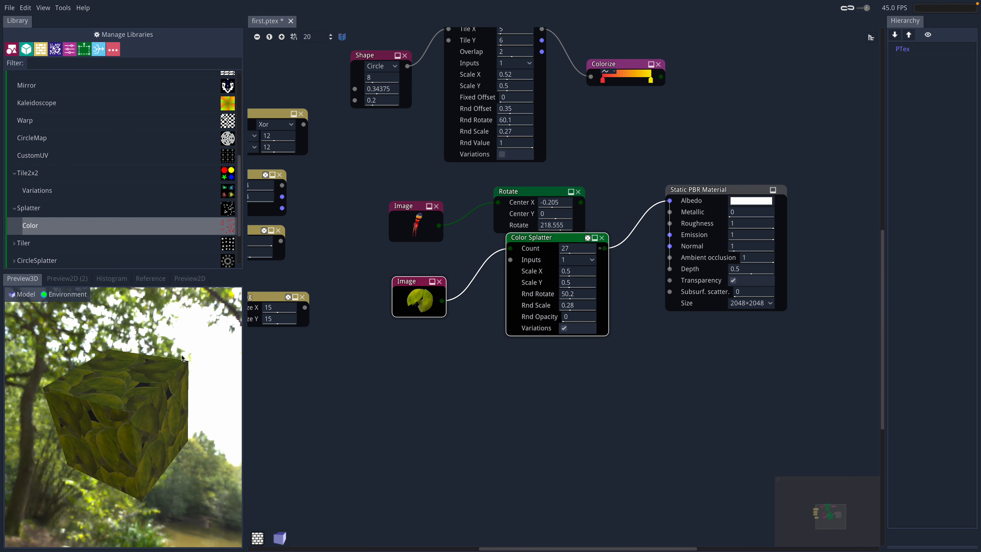
Step: Check the second 2D preview and return to the 3D preview
click(62, 279)
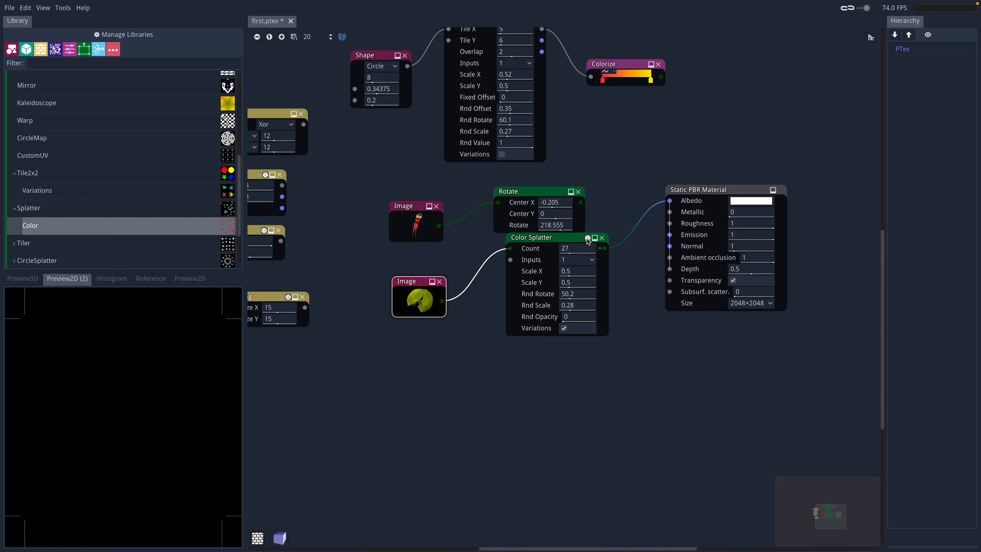
click(34, 280)
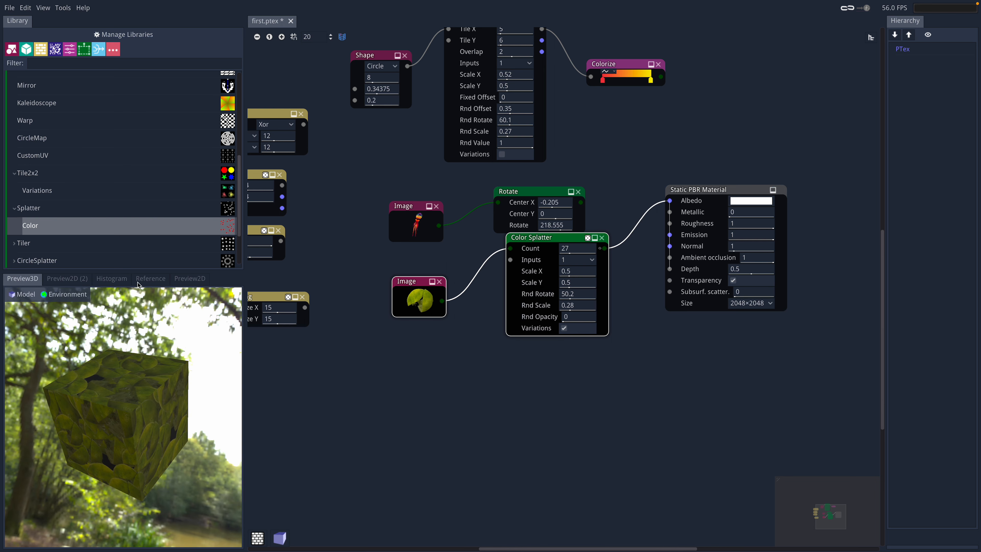
Step: Examine the scattered lime texture's tiling in the 2D preview and return to the 3D preview
click(189, 279)
scroll(157, 345, down, 5)
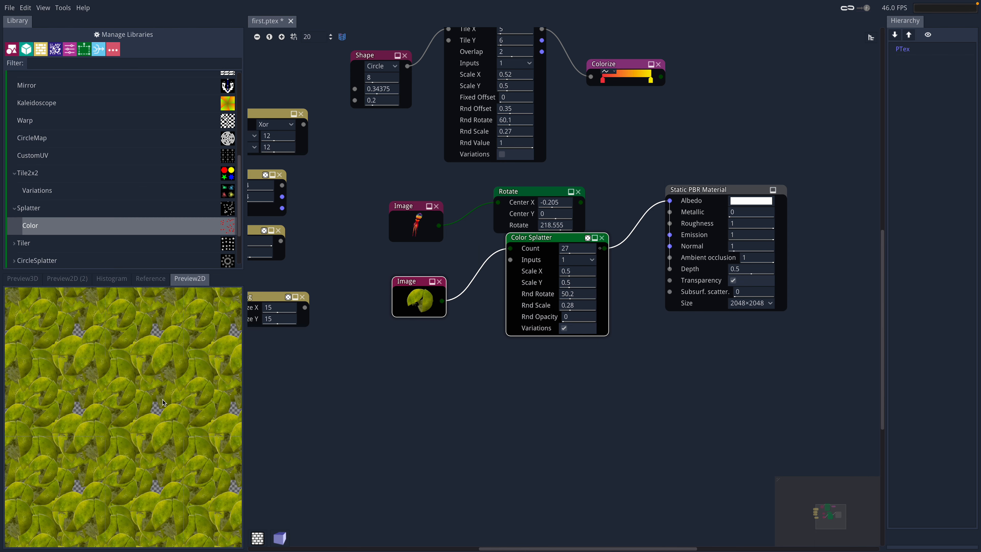
scroll(340, 349, up, 4)
scroll(154, 391, up, 1)
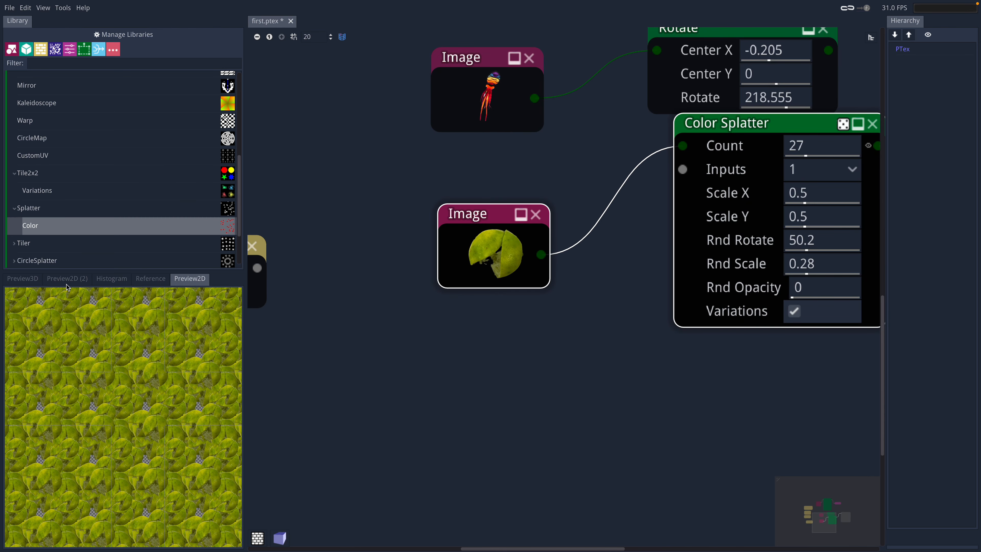
click(32, 276)
Step: Add a Kaleidoscope node below the Color Splatter, feed it from the lime Image and connect its output to the material's Albedo
scroll(518, 329, down, 2)
scroll(525, 339, down, 6)
middle_drag(522, 342, 440, 393)
scroll(473, 359, up, 6)
scroll(513, 249, down, 2)
scroll(90, 200, up, 2)
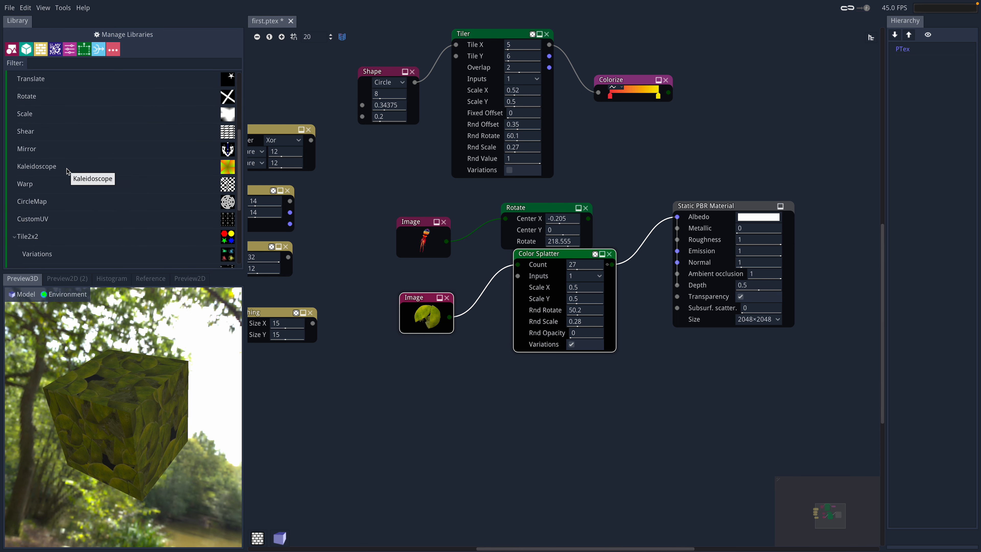
drag(54, 170, 517, 380)
drag(450, 317, 515, 407)
drag(578, 406, 678, 217)
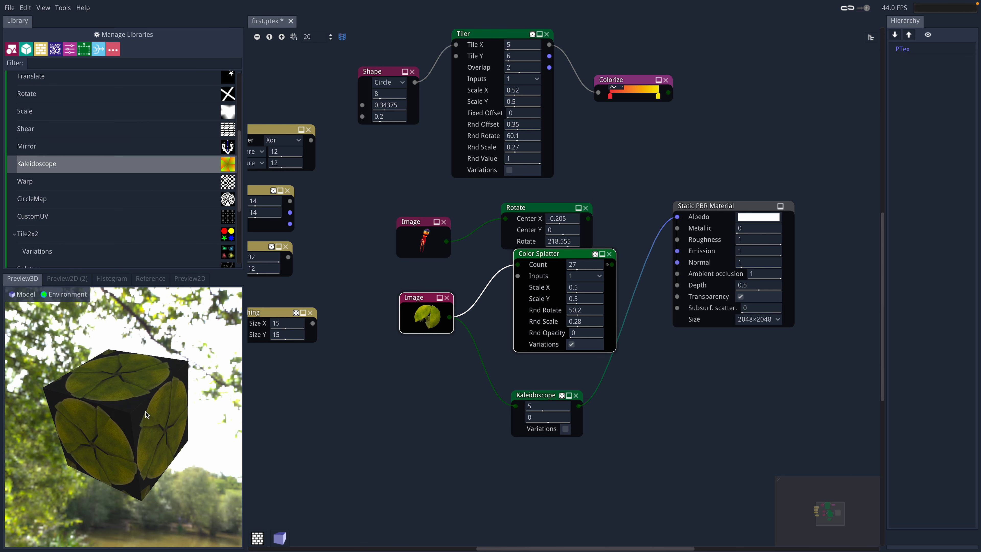
scroll(146, 411, up, 3)
scroll(147, 412, down, 1)
Step: Set the Kaleidoscope's first value to 4 and its second value to -35.4
click(388, 408)
scroll(383, 401, up, 2)
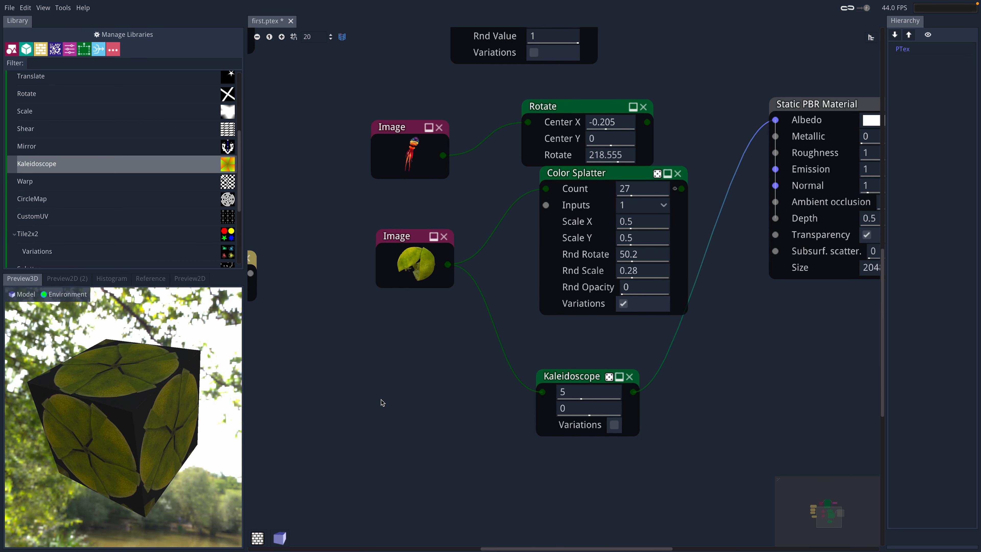
scroll(413, 404, down, 6)
scroll(449, 409, up, 2)
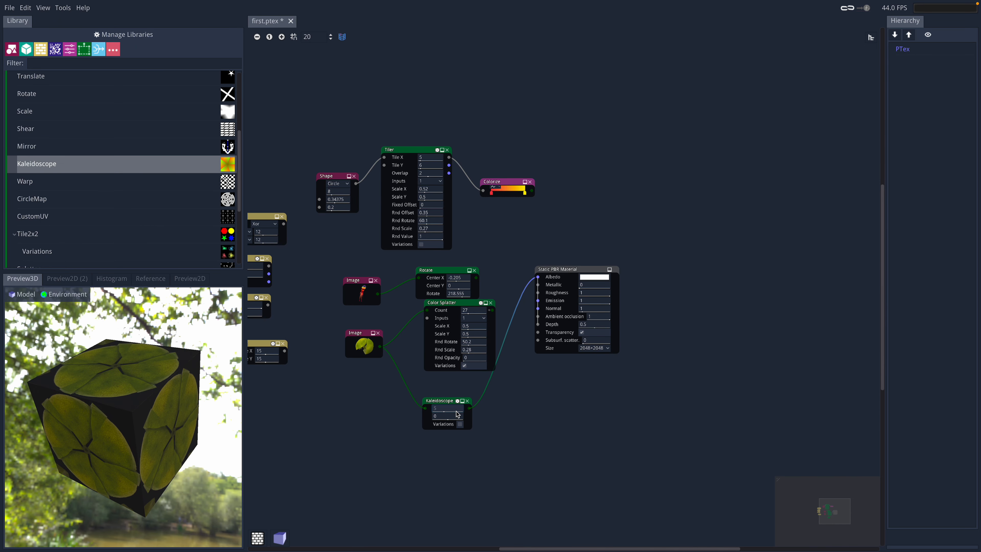
drag(447, 415, 440, 413)
scroll(391, 423, up, 5)
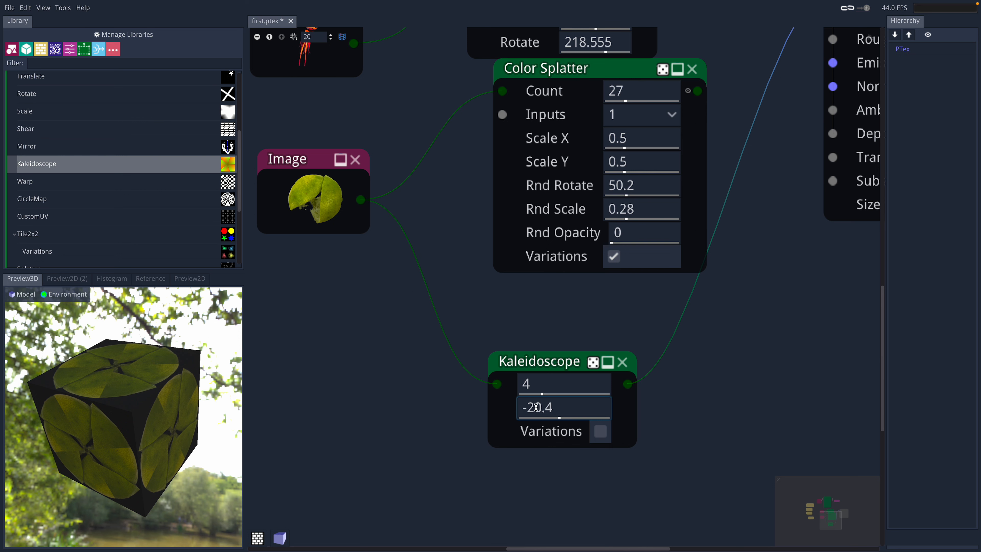
scroll(541, 389, down, 5)
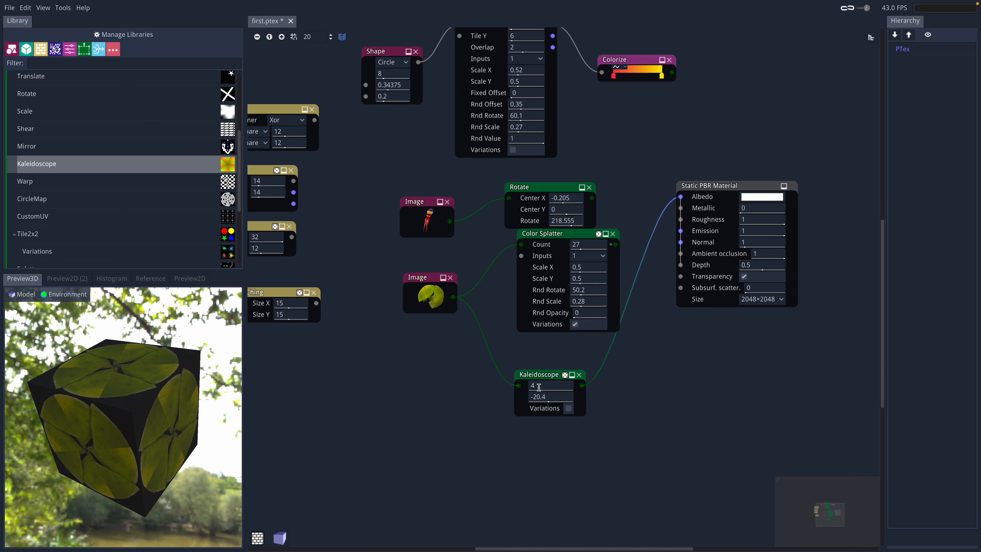
scroll(541, 391, up, 5)
drag(548, 406, 526, 407)
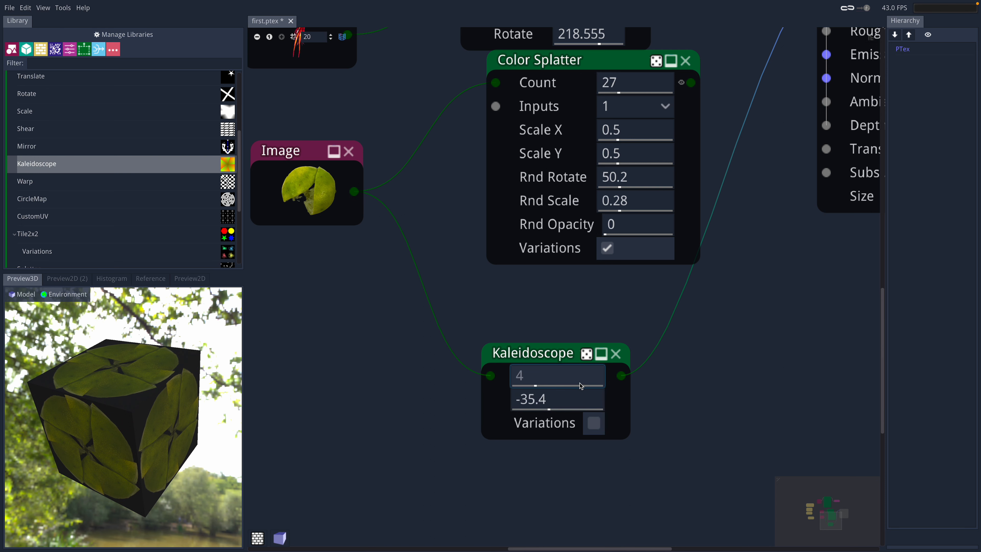
scroll(579, 382, down, 3)
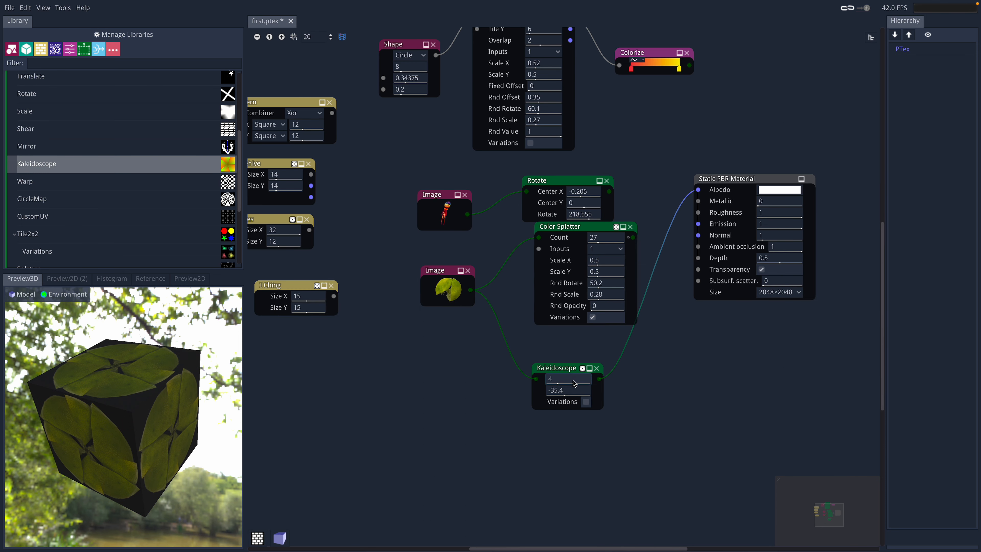
Step: Set the Kaleidoscope's first value to 8
click(587, 381)
text(8)
key(Return)
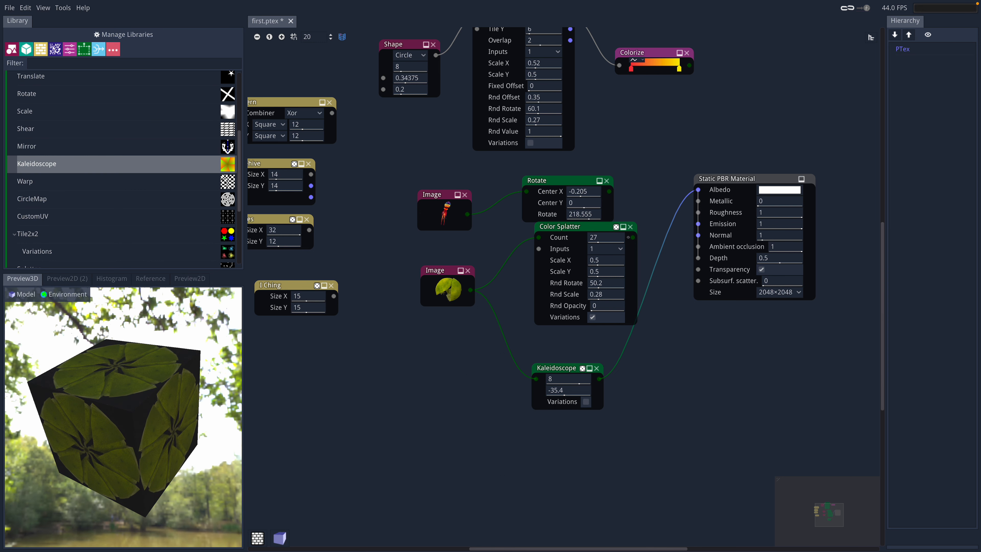
Step: Route the Kaleidoscope's output through the Color Splatter into Albedo, and feed the Kaleidoscope from the squid Image instead of the lime
drag(564, 368, 532, 367)
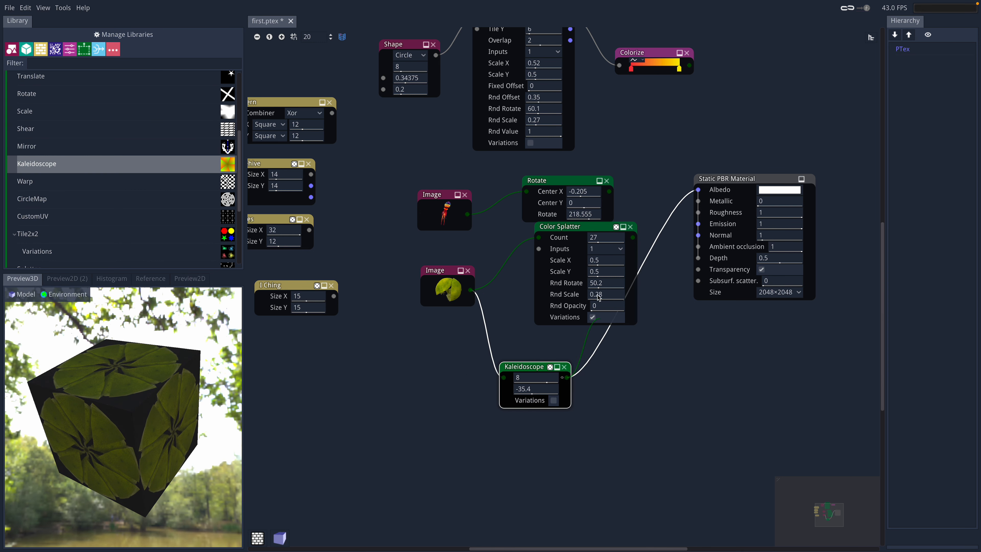
drag(598, 296, 539, 238)
drag(633, 238, 699, 190)
ctrl+drag(153, 403, 156, 376)
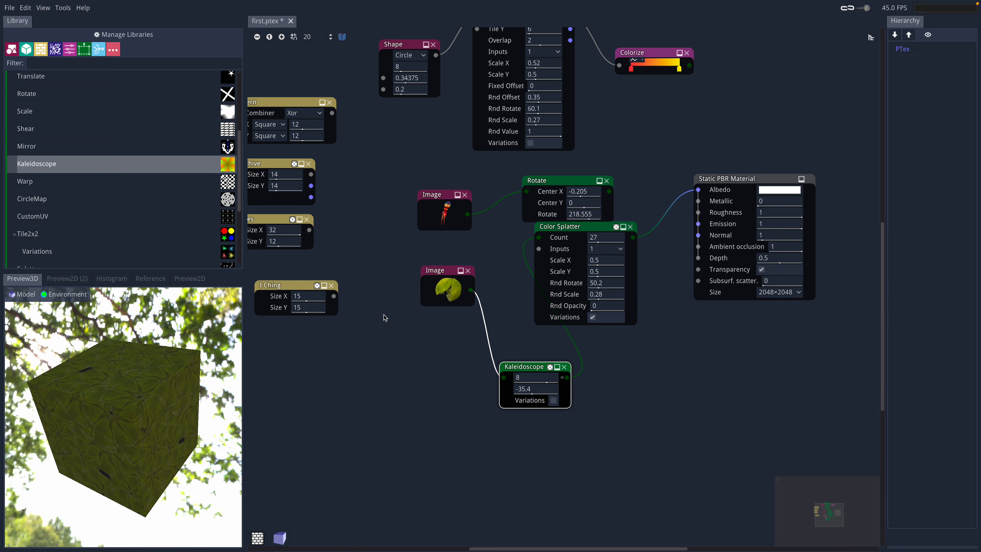
drag(468, 214, 504, 378)
ctrl+drag(83, 421, 108, 413)
Step: Load suzanne.obj from the Desktop as the custom 3D preview model and inspect the squid texture on it
click(28, 296)
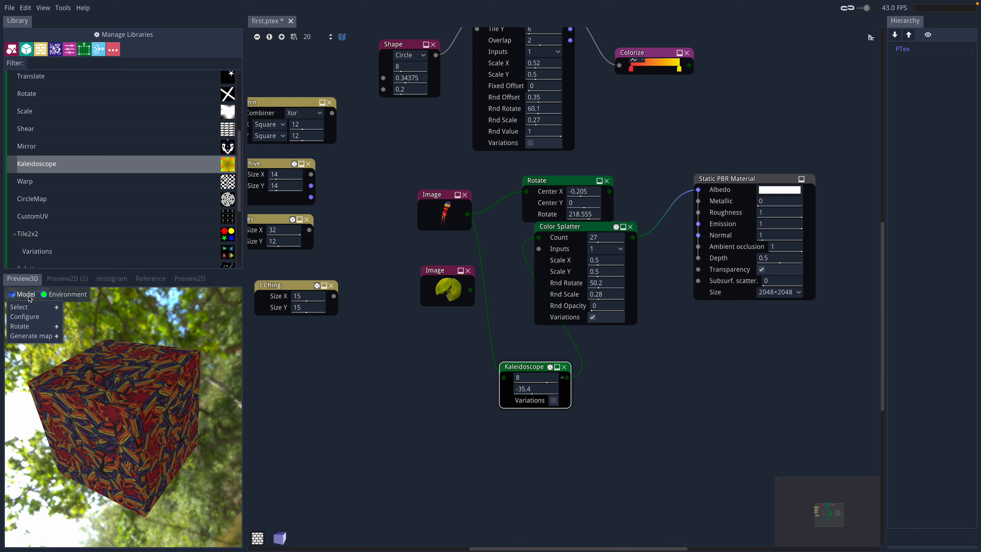
mouse_move(38, 309)
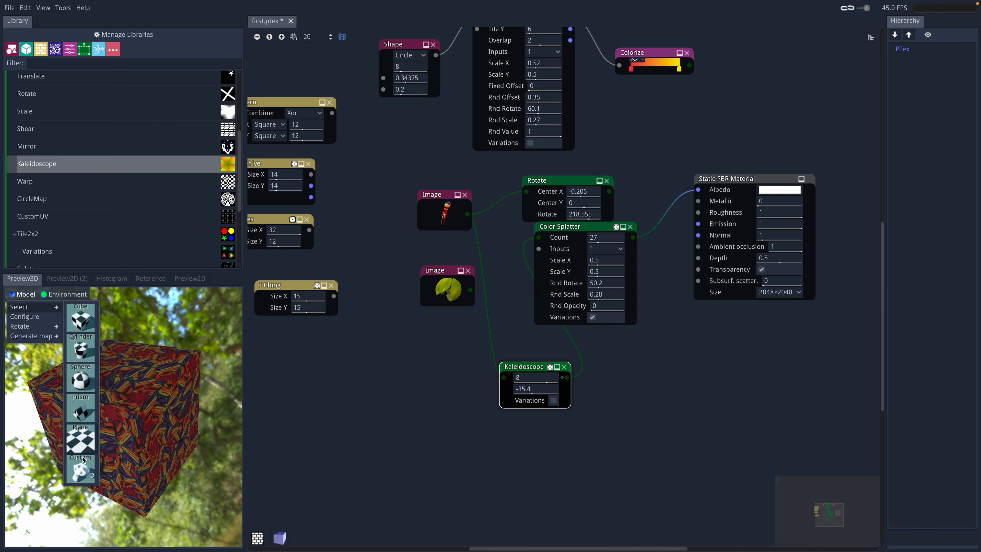
click(80, 468)
scroll(502, 302, down, 2)
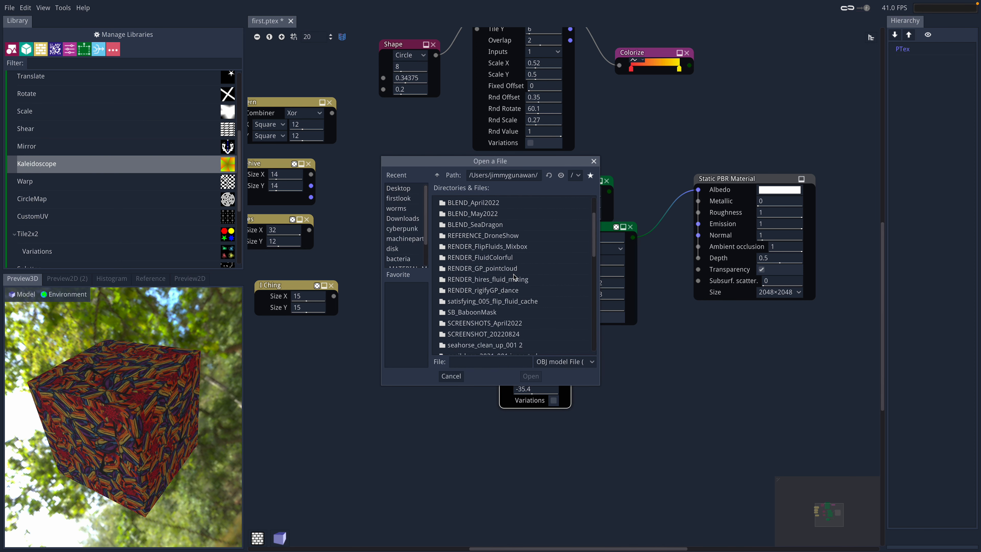
click(400, 189)
drag(594, 238, 599, 361)
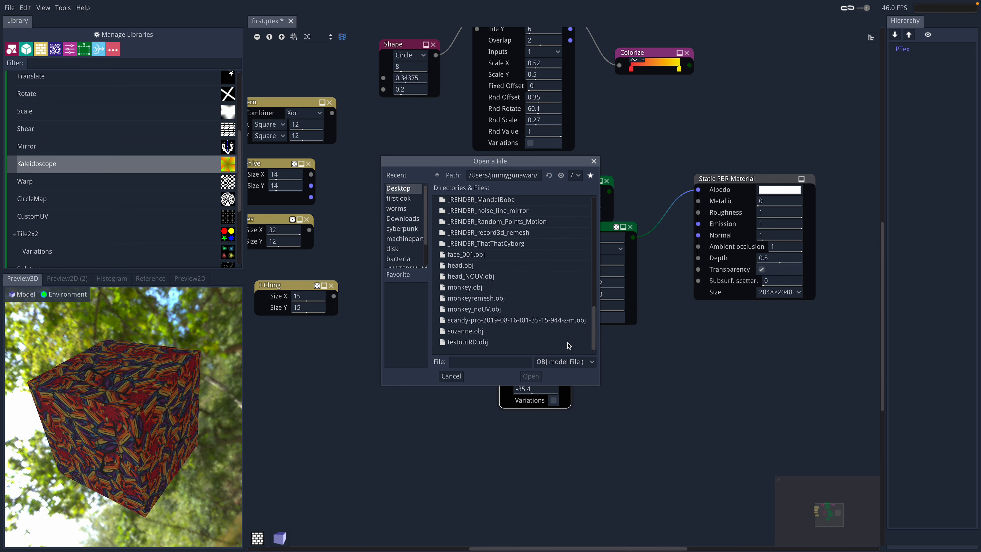
click(503, 335)
click(531, 376)
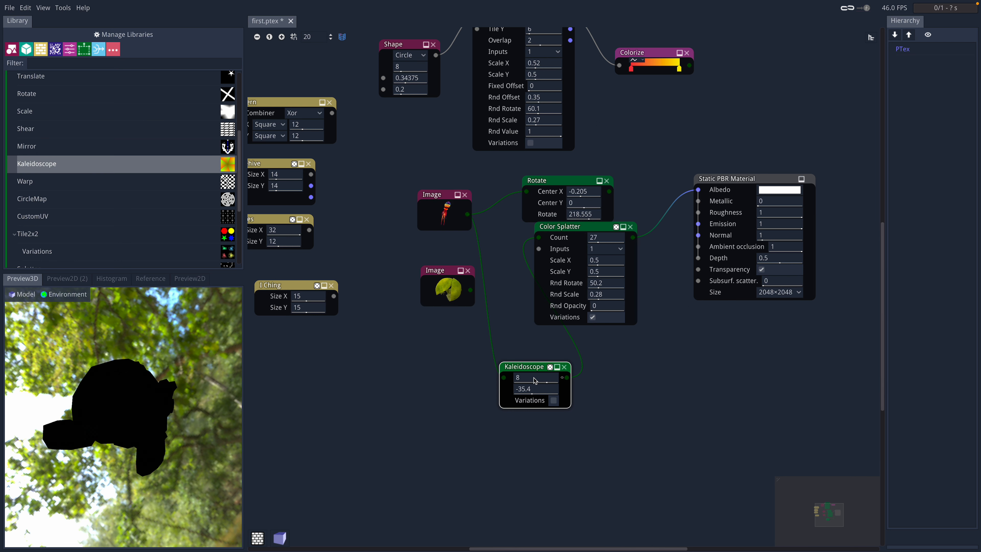
ctrl+drag(181, 405, 164, 409)
scroll(117, 425, up, 1)
scroll(155, 429, up, 1)
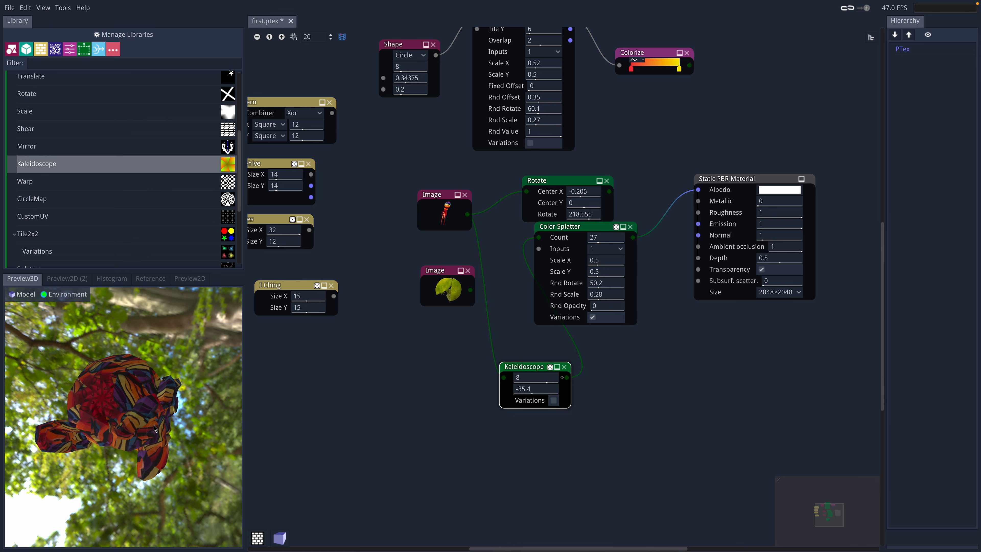
scroll(103, 416, up, 1)
ctrl+drag(103, 416, 169, 434)
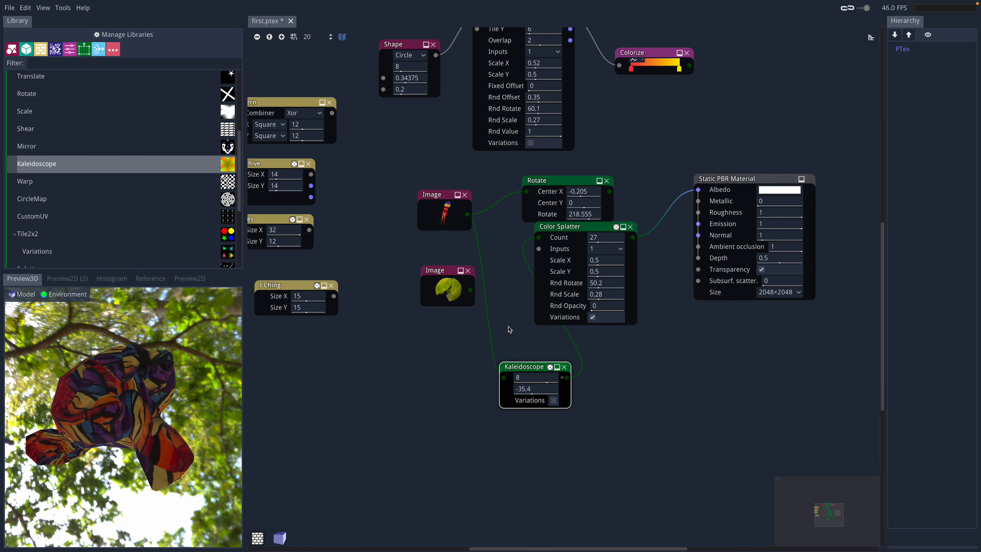
Step: Set the Rotate node's Center X to 0.265 and move the Static PBR Material node slightly up and to the right
drag(584, 189, 625, 158)
scroll(643, 172, down, 2)
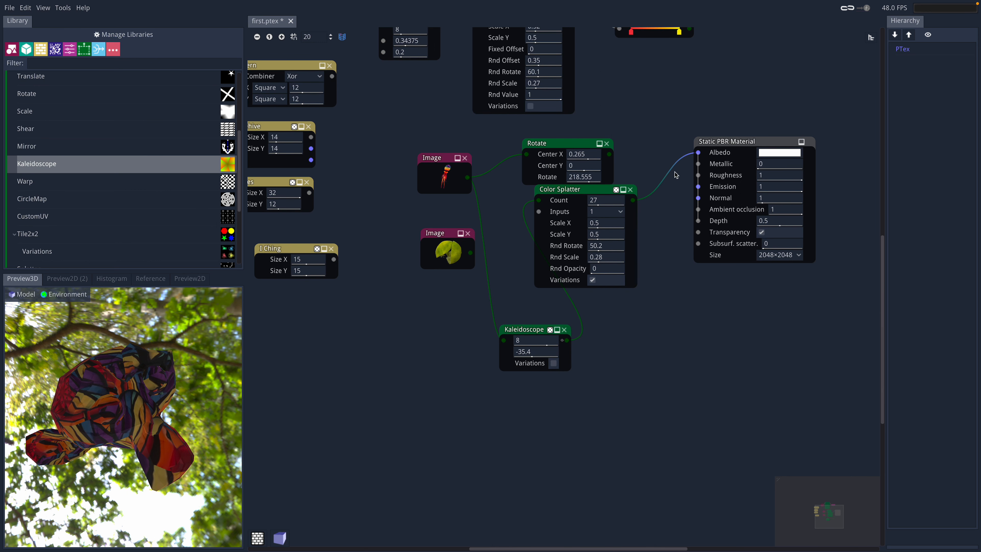
drag(741, 138, 765, 123)
middle_drag(685, 139, 661, 166)
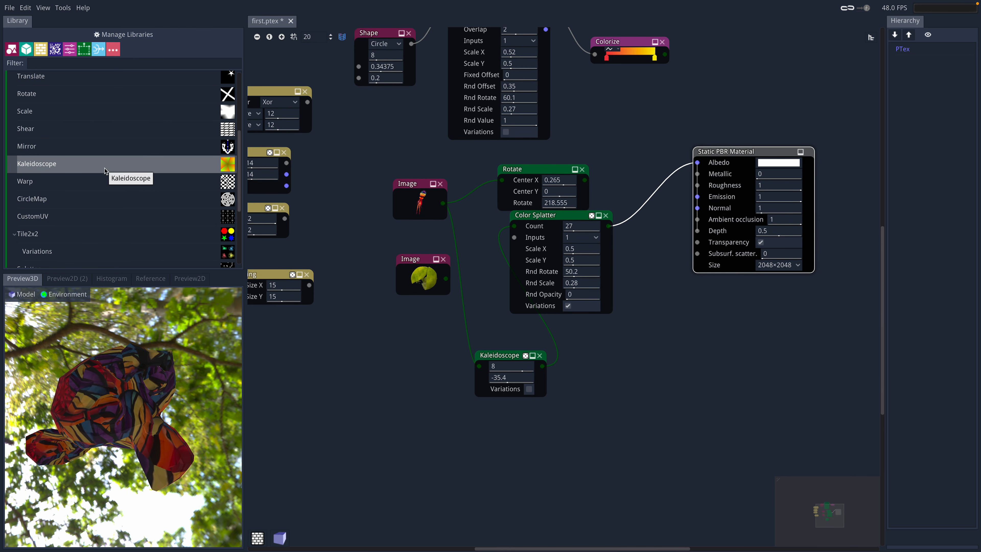
Step: Add a Mirror node fed by the squid Image, connect it to Albedo and move the material node farther up and right
scroll(58, 100, up, 1)
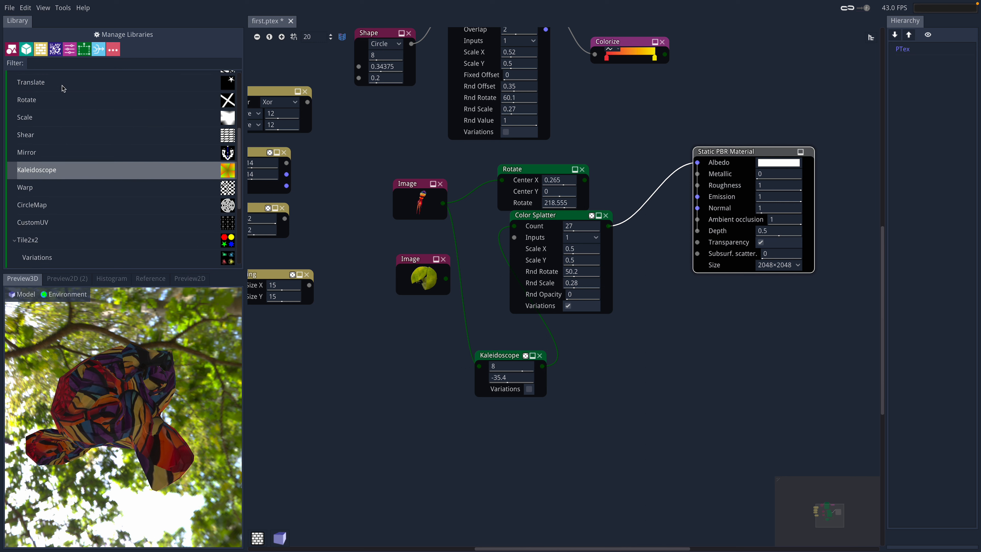
drag(47, 152, 673, 317)
drag(443, 204, 673, 328)
drag(733, 328, 752, 132)
drag(694, 316, 655, 278)
drag(180, 411, 128, 416)
Step: Connect the Mirror's output to the Color Splatter's input and the Color Splatter's output to Albedo
drag(669, 281, 516, 228)
drag(608, 225, 728, 143)
drag(154, 414, 155, 433)
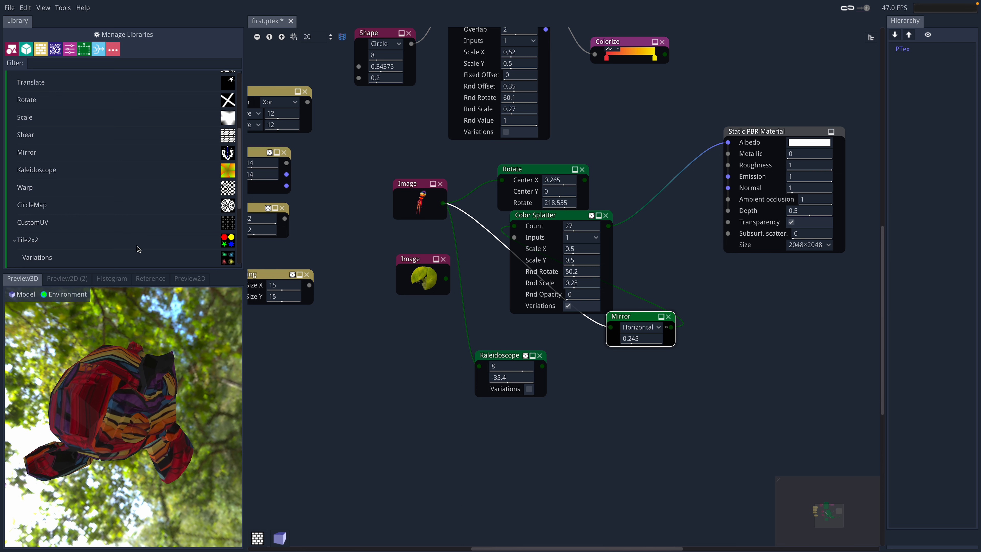
Step: Enlarge the library area and look through the Transform nodes, expanding the Tiler and CircleSplatter entries
scroll(147, 242, up, 6)
drag(176, 270, 170, 366)
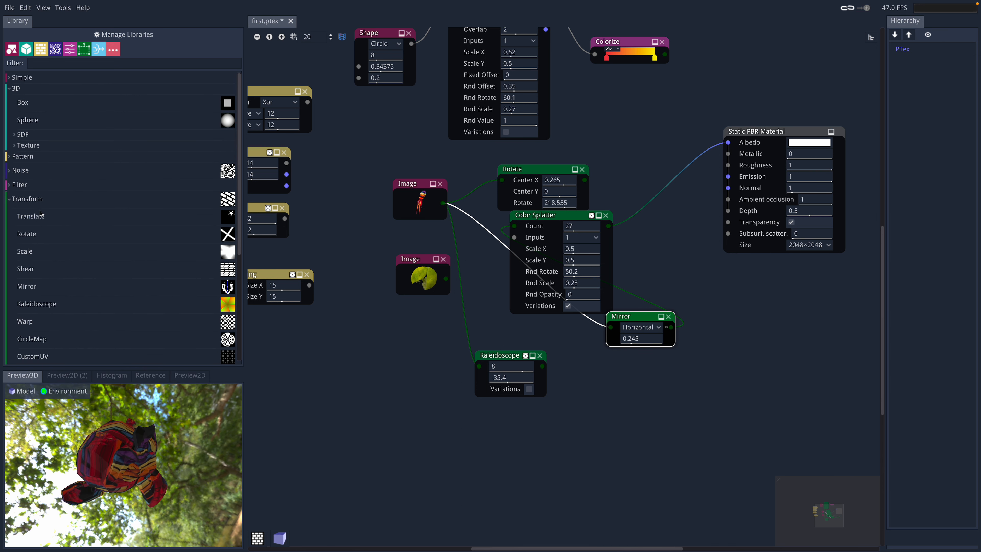
scroll(67, 258, down, 5)
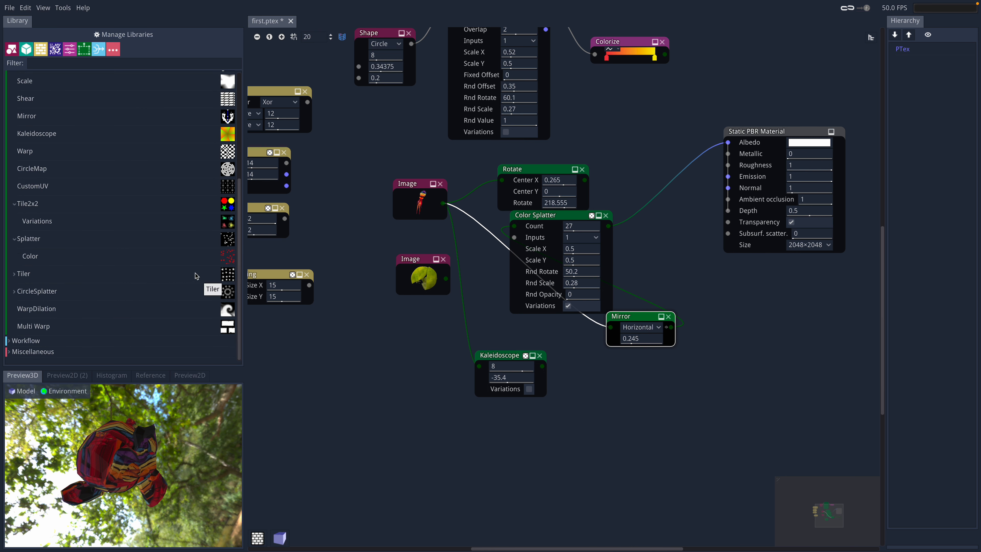
click(16, 274)
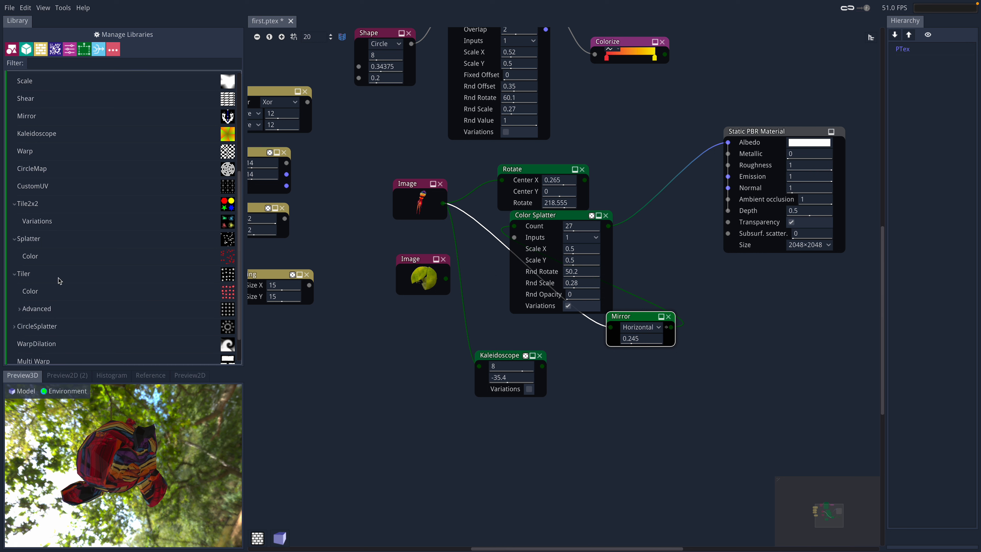
scroll(177, 307, down, 1)
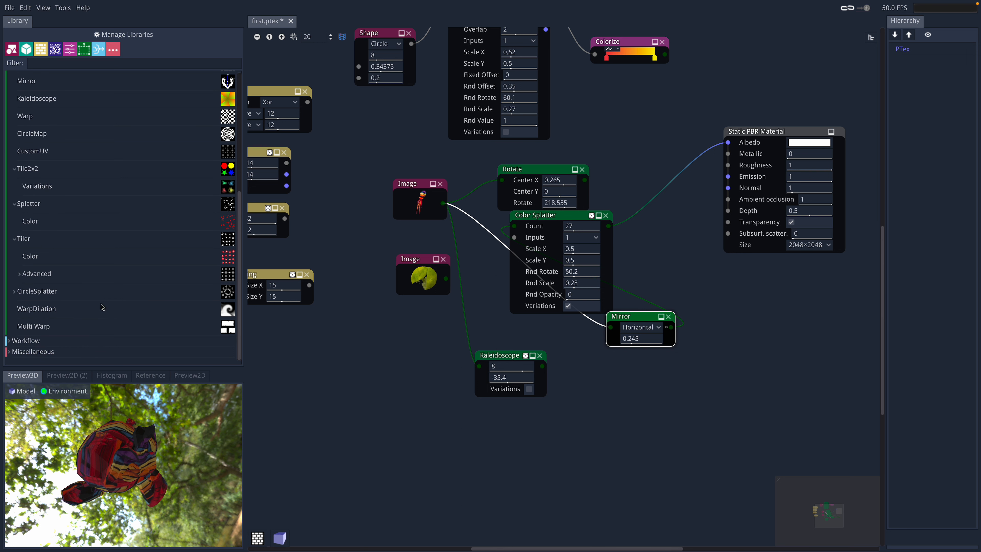
click(16, 294)
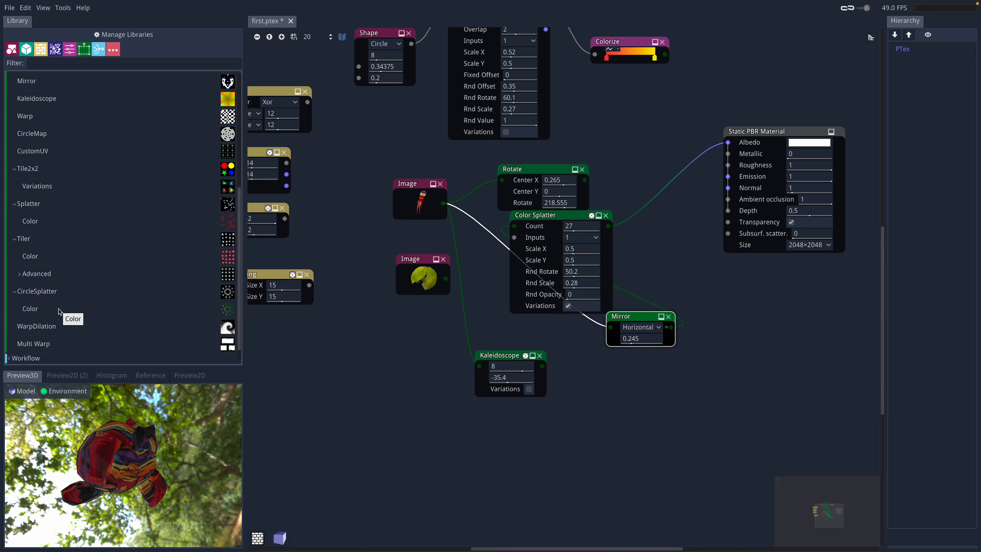
scroll(79, 298, up, 5)
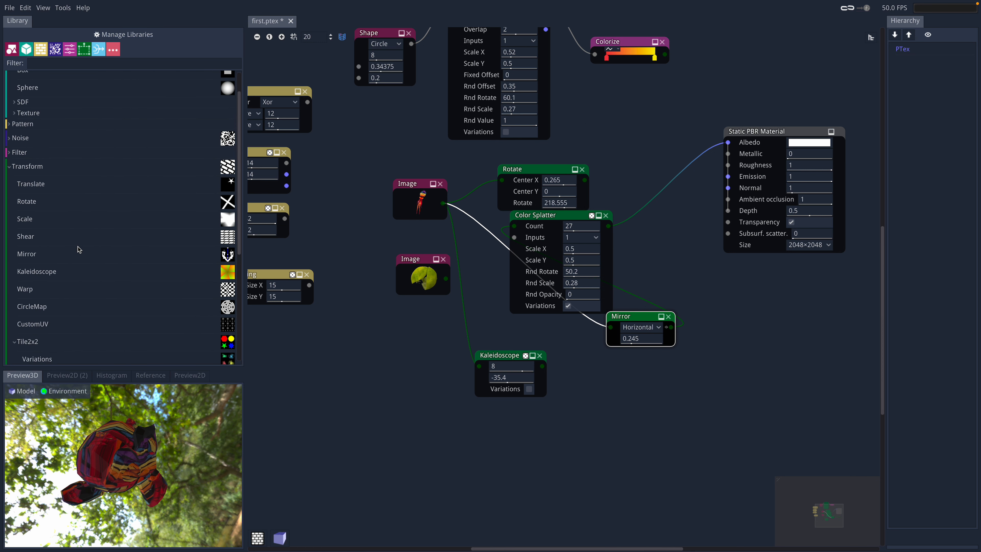
Step: Collapse the Transform category, expand Filter and add a Normal Map node between the Colorize and Rotate nodes and the material
click(10, 167)
click(11, 155)
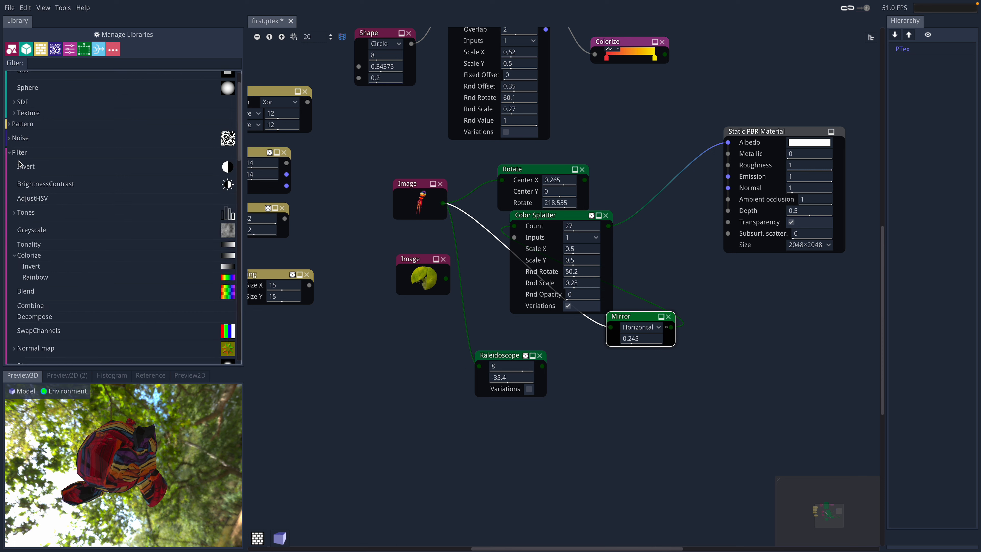
scroll(217, 271, down, 4)
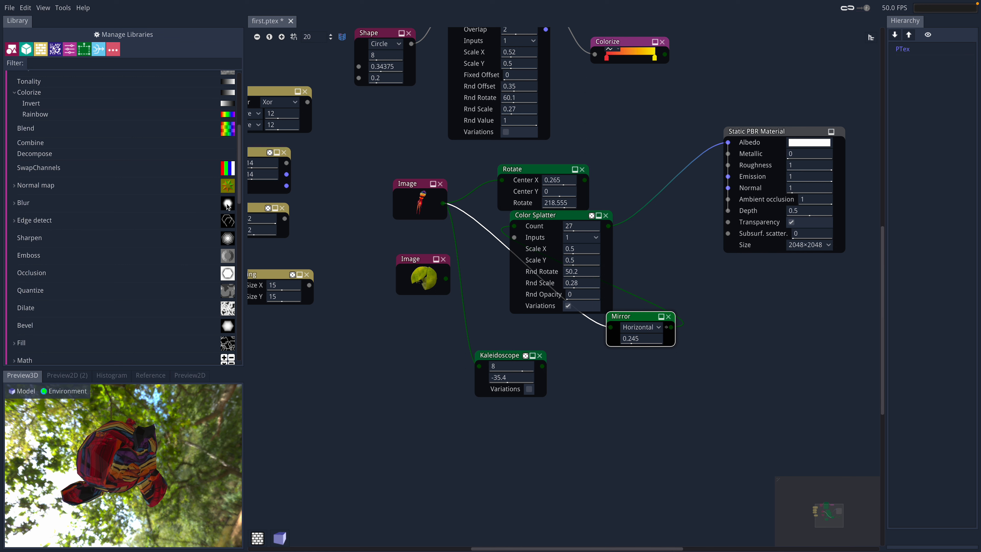
drag(229, 190, 645, 113)
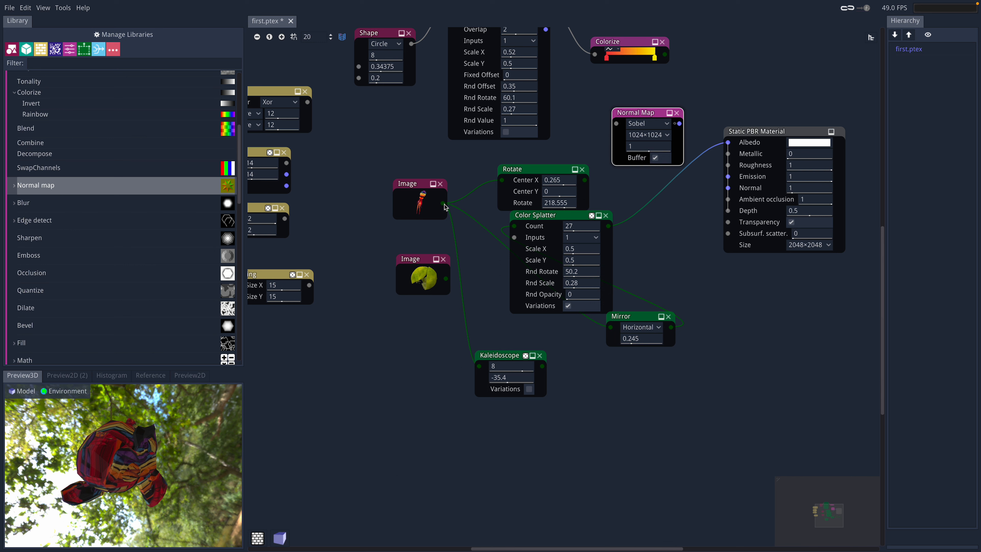
Step: Look through the Filter nodes in the library, from Normal map past Palettize, and return to the start of the list
scroll(190, 281, down, 3)
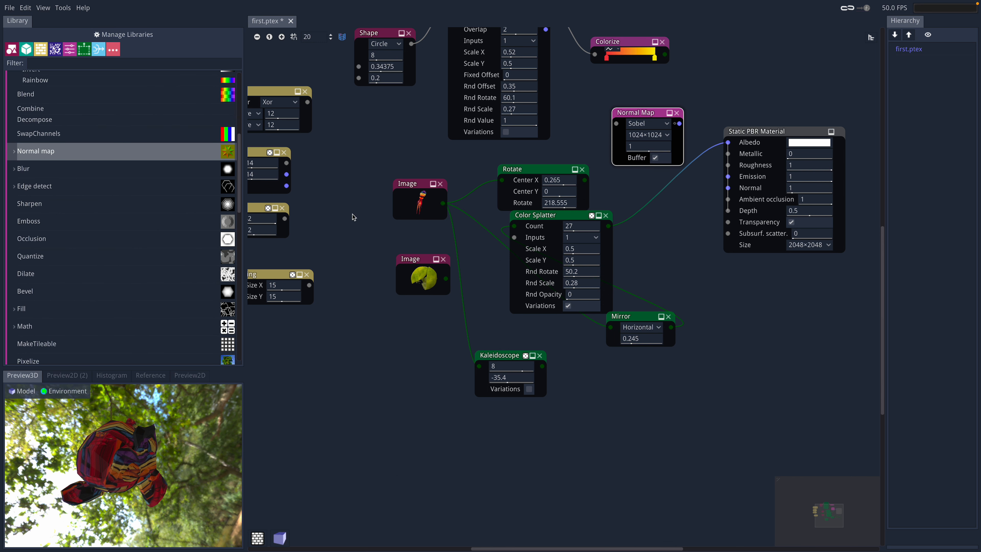
scroll(139, 271, down, 3)
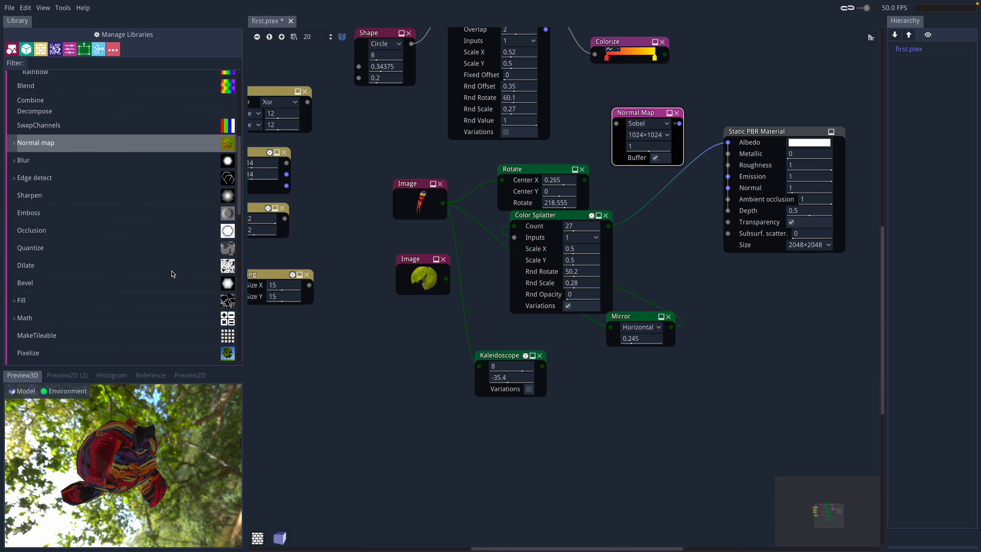
scroll(175, 296, down, 5)
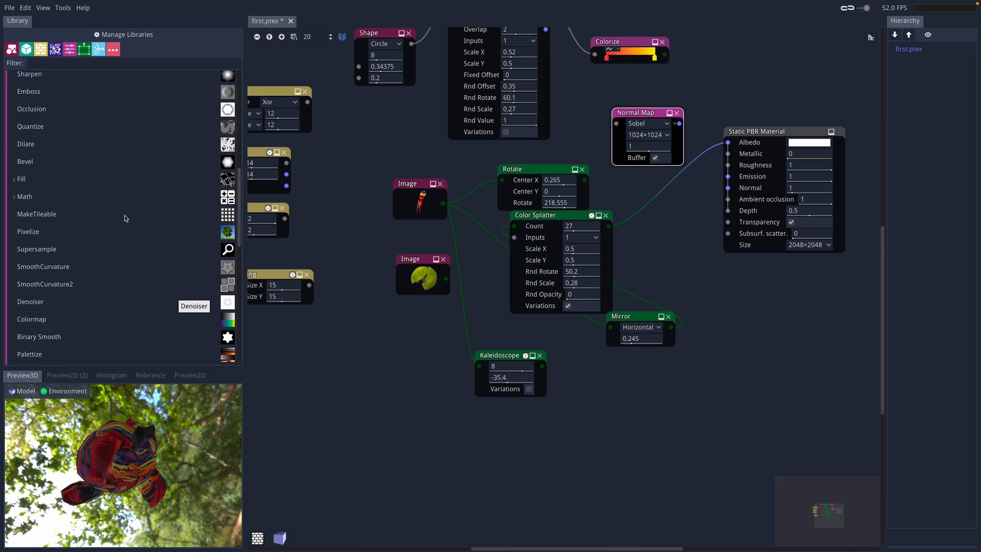
scroll(131, 248, down, 10)
scroll(168, 289, up, 12)
scroll(166, 271, up, 10)
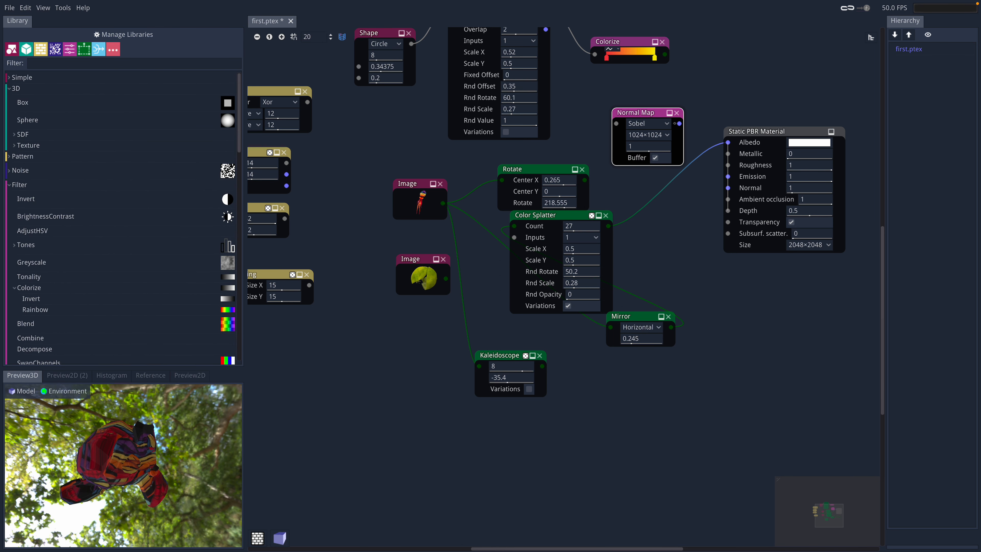
Step: Open the dialog for loading a material from the website and browse the shared community materials
click(61, 12)
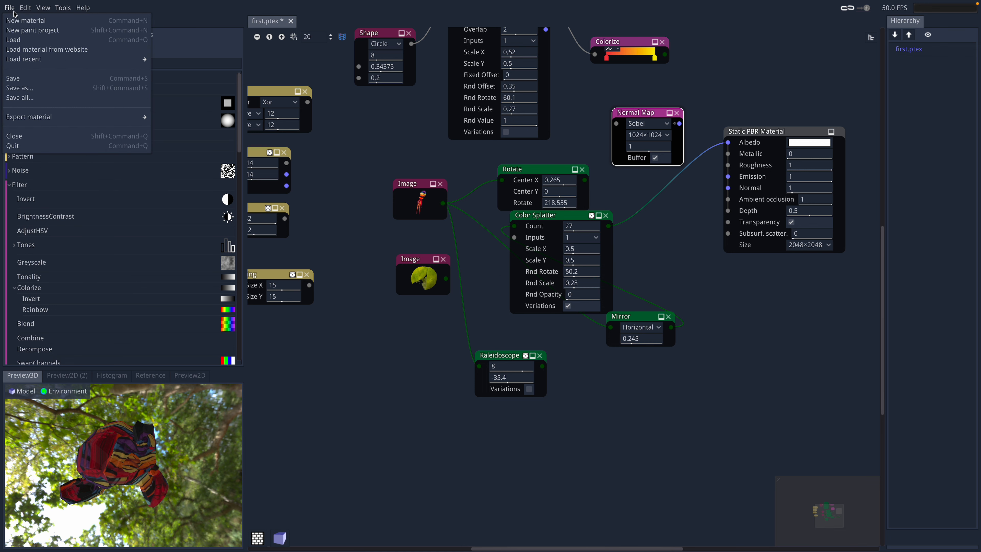
click(53, 49)
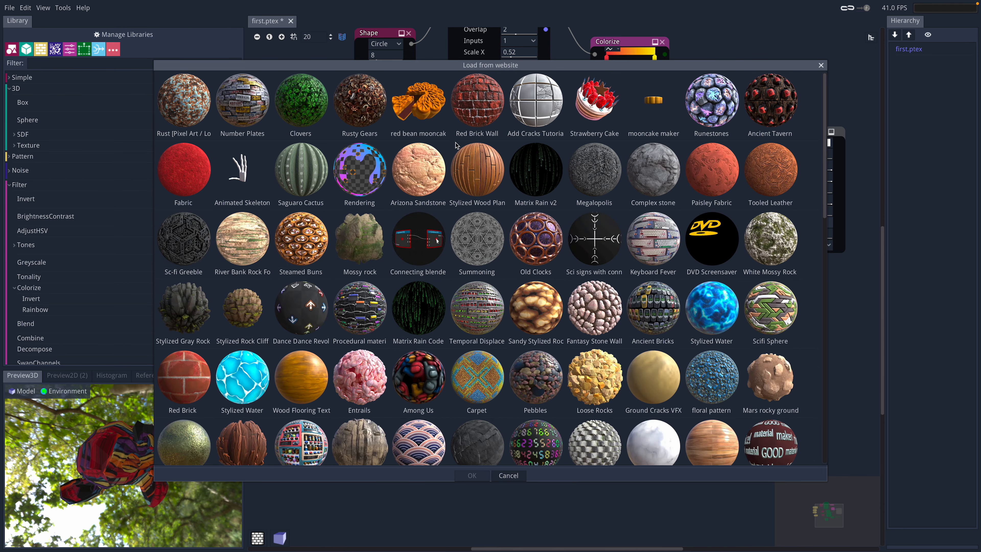
scroll(478, 305, down, 15)
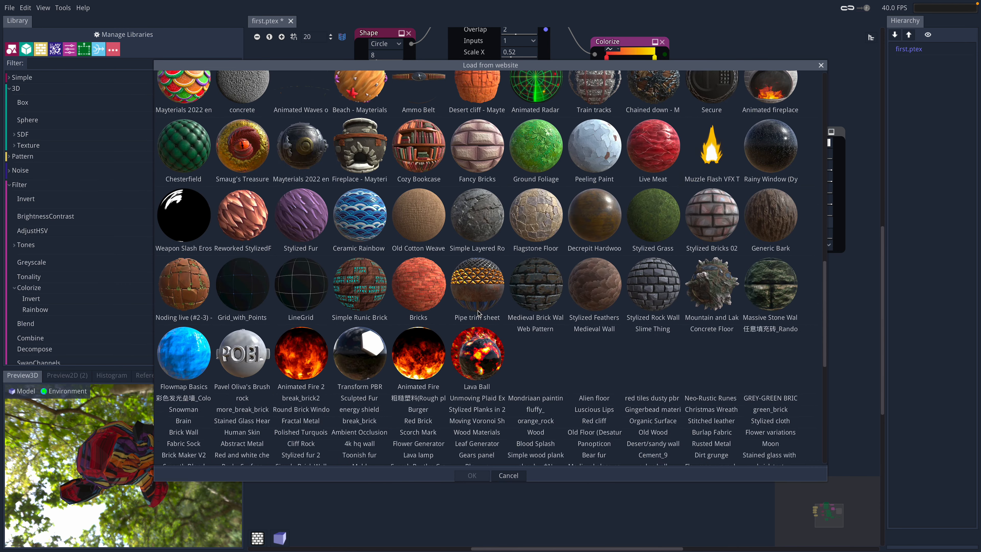
scroll(477, 313, down, 5)
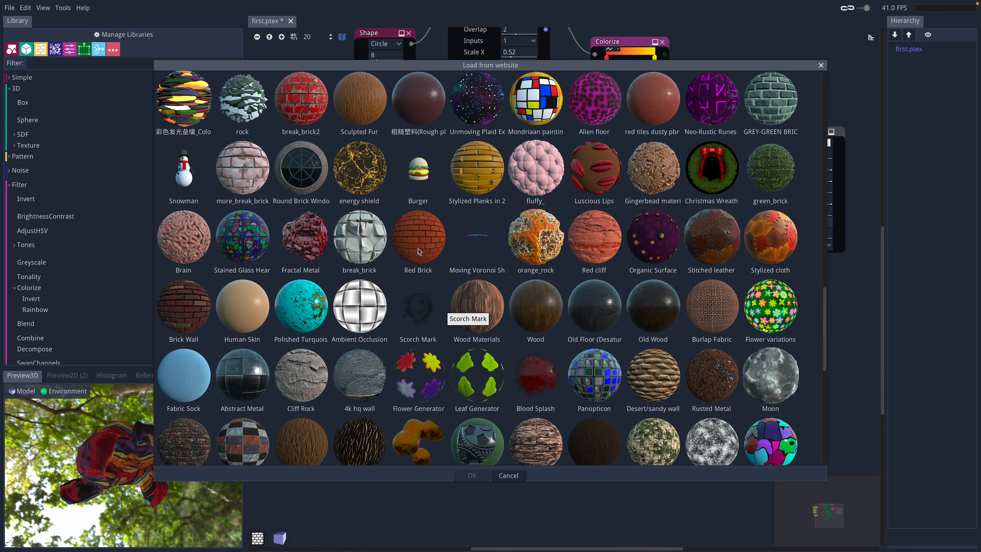
scroll(293, 193, up, 5)
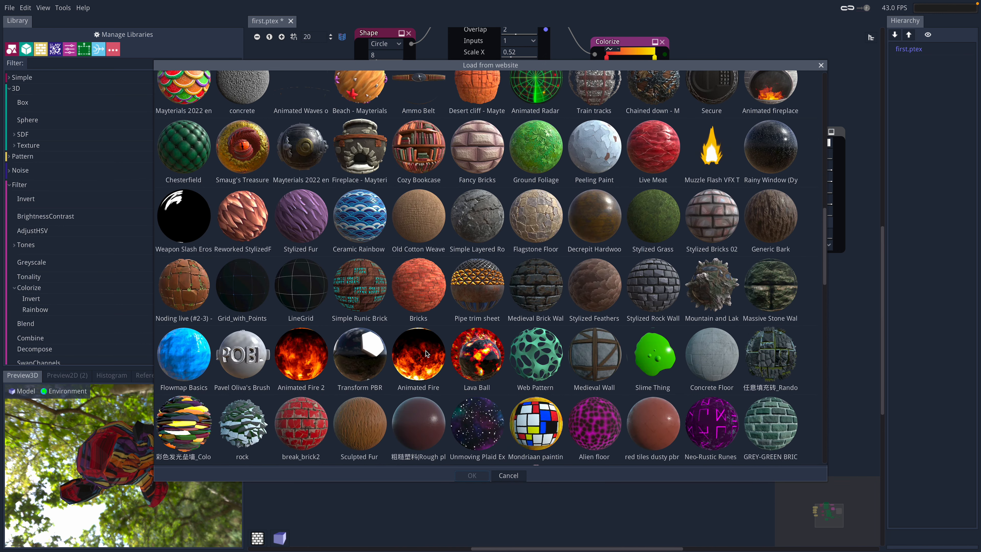
mouse_move(690, 3)
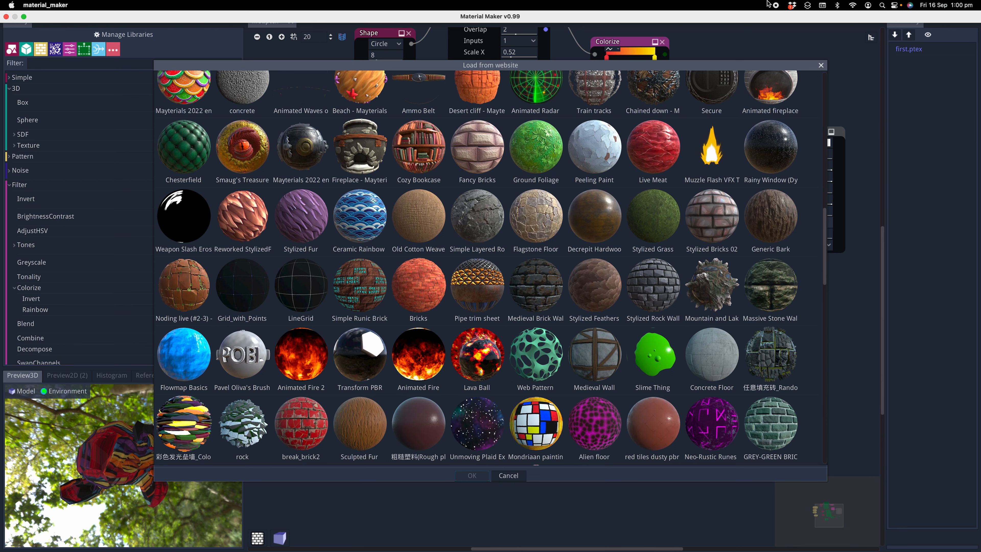